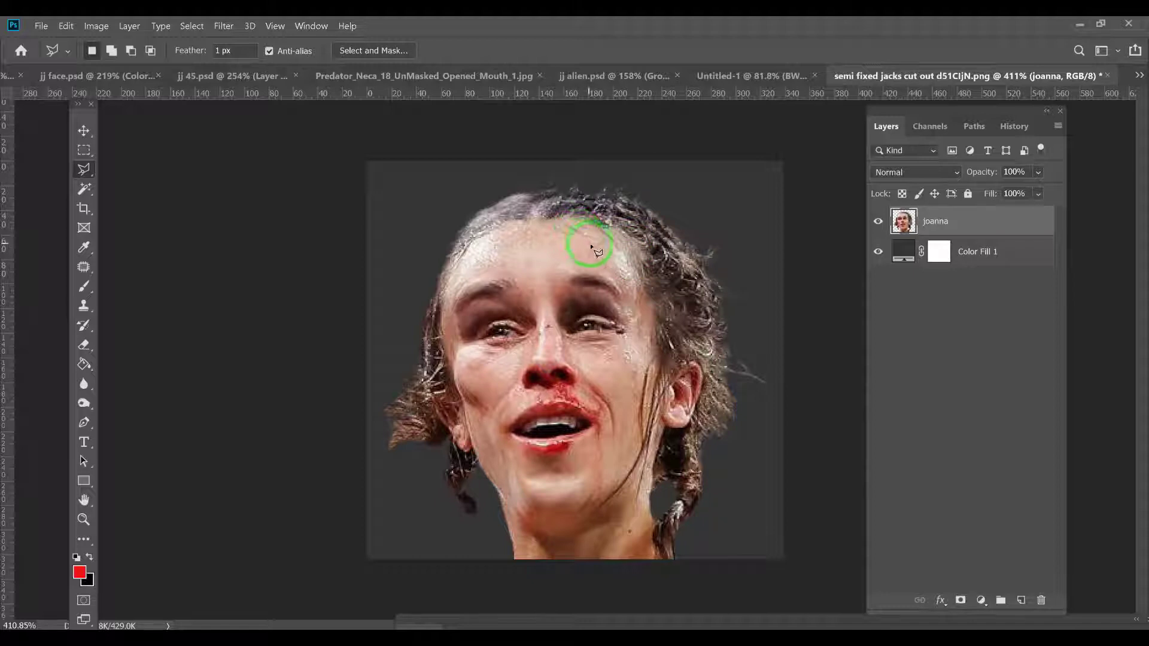
- Outline the braided hair on the upper right of the head with the Polygonal Lasso, following the hairline from the parting to the temple
mouse_move(698, 244)
mouse_down()
mouse_move(611, 209)
mouse_move(603, 193)
mouse_up()
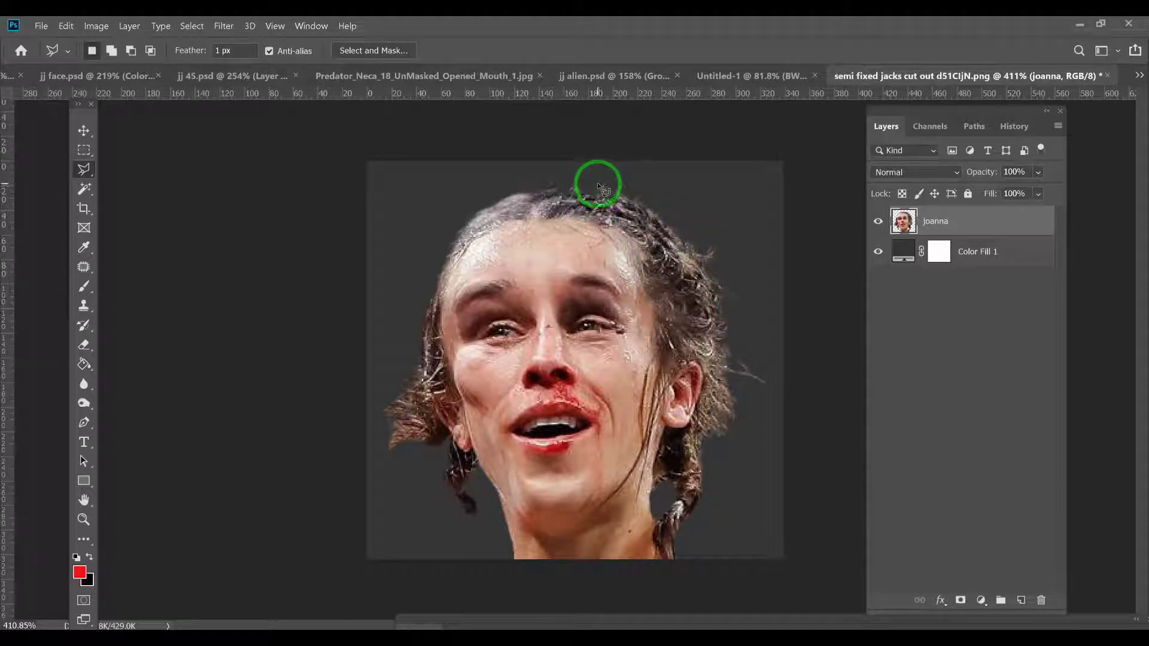
mouse_move(597, 183)
mouse_down()
mouse_move(549, 172)
mouse_move(548, 145)
mouse_move(553, 214)
mouse_move(535, 222)
mouse_move(519, 191)
mouse_move(465, 193)
mouse_move(422, 235)
mouse_move(452, 297)
mouse_move(514, 244)
mouse_move(528, 197)
mouse_move(506, 185)
mouse_move(446, 236)
mouse_move(461, 270)
mouse_move(535, 222)
mouse_move(534, 199)
mouse_move(497, 192)
mouse_move(438, 246)
mouse_move(489, 256)
mouse_move(530, 213)
mouse_move(525, 200)
mouse_move(413, 378)
mouse_move(412, 429)
mouse_move(426, 436)
mouse_move(386, 431)
mouse_move(666, 425)
mouse_move(708, 400)
mouse_move(735, 411)
mouse_move(711, 365)
mouse_move(732, 383)
mouse_move(714, 282)
mouse_move(663, 203)
mouse_move(577, 194)
mouse_move(423, 378)
mouse_move(424, 426)
mouse_move(393, 436)
mouse_move(421, 420)
mouse_move(410, 397)
mouse_move(492, 239)
mouse_move(379, 461)
mouse_move(449, 321)
mouse_move(441, 256)
mouse_move(530, 196)
mouse_move(864, 206)
mouse_move(954, 223)
mouse_move(687, 226)
mouse_move(539, 173)
mouse_move(542, 197)
mouse_up()
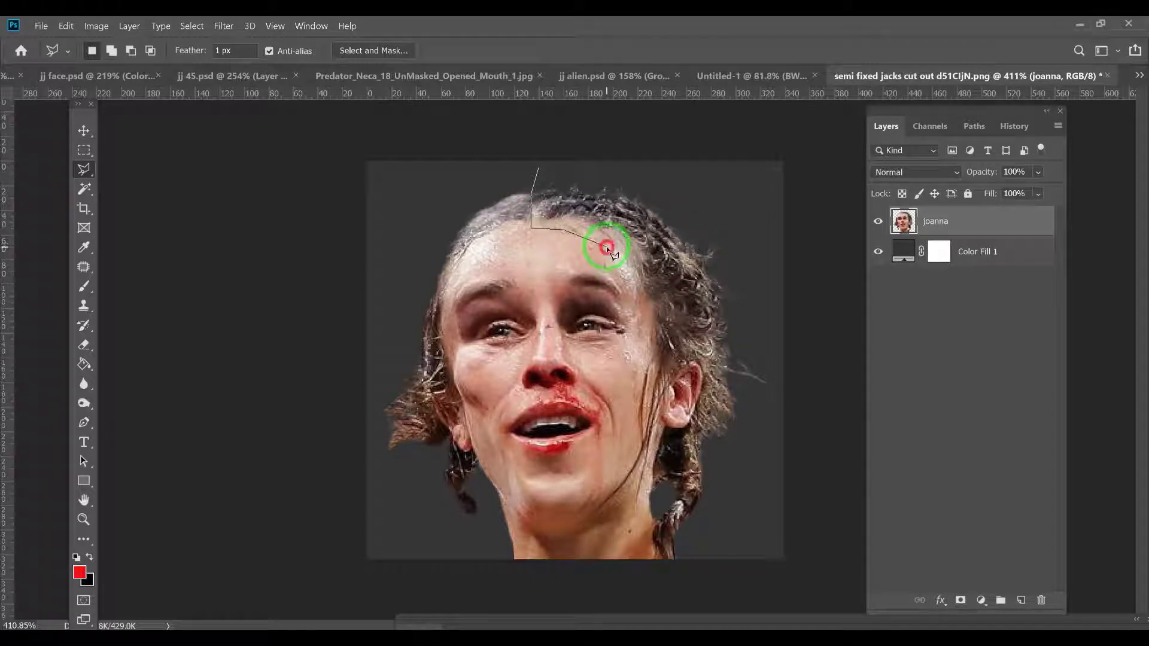
drag(611, 254, 625, 274)
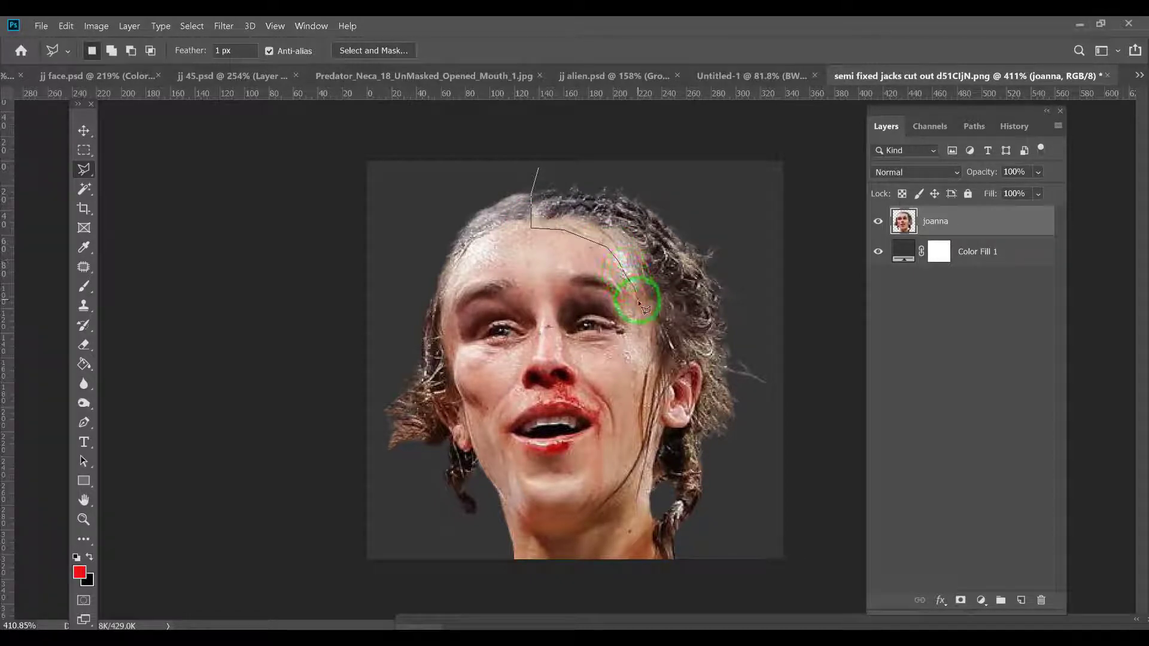
mouse_move(699, 296)
mouse_down()
mouse_move(743, 288)
mouse_move(743, 232)
mouse_move(689, 181)
mouse_move(572, 162)
mouse_up()
click(572, 162)
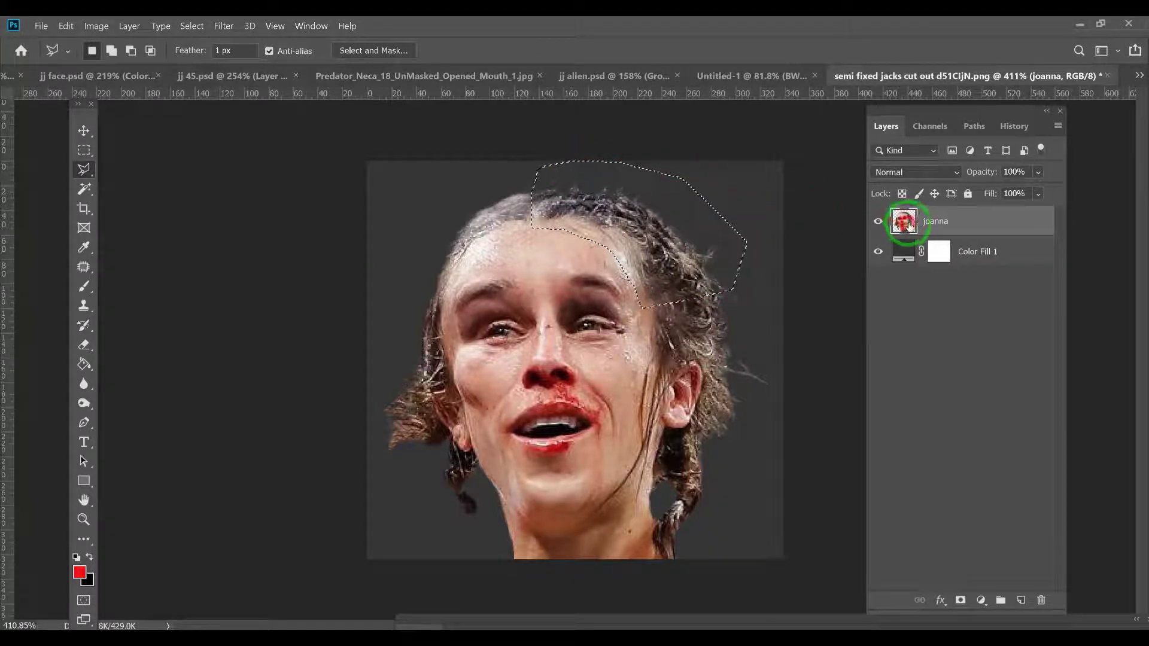
- Copy the selected hair and paste it onto its own layer
click(66, 26)
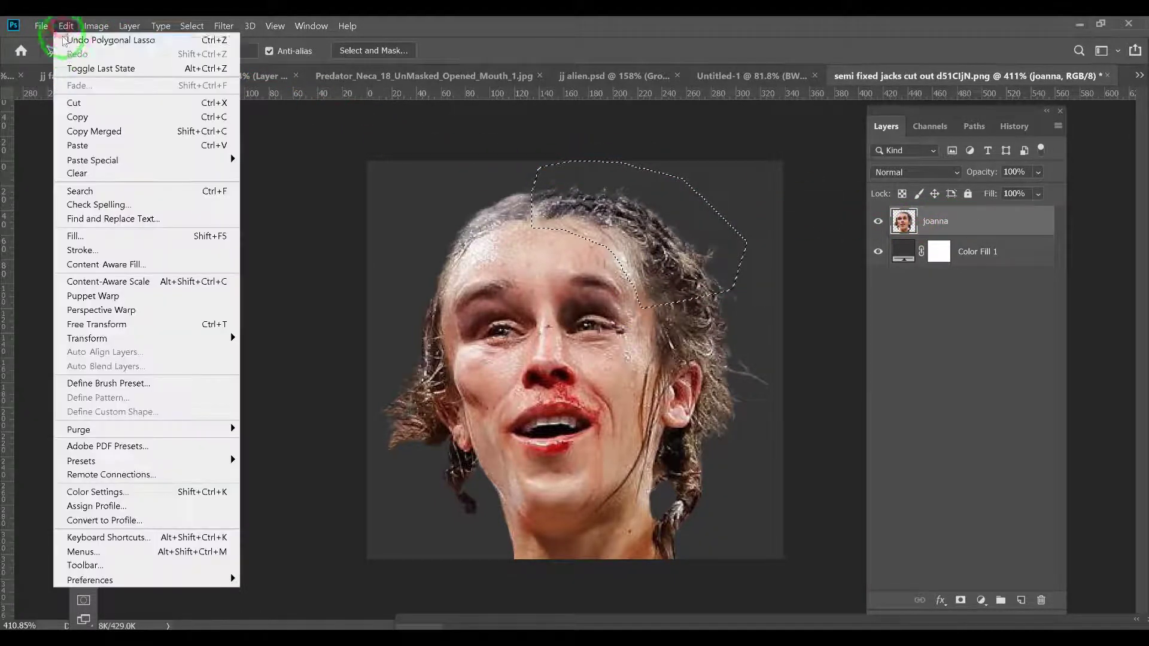
click(77, 123)
click(66, 25)
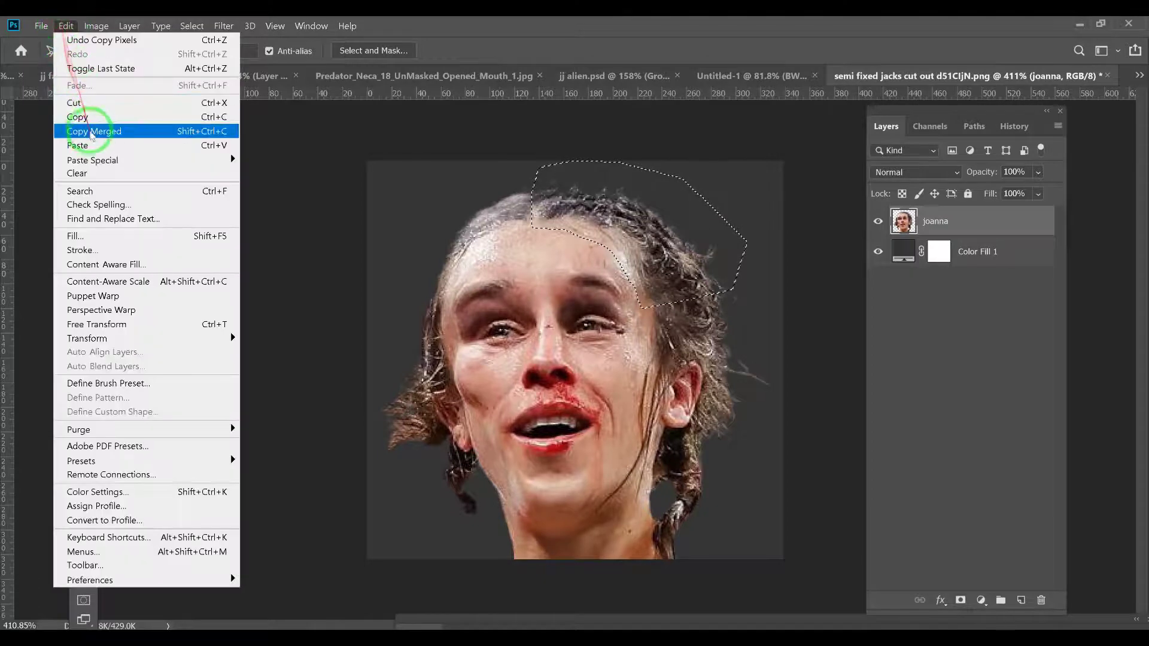
click(92, 144)
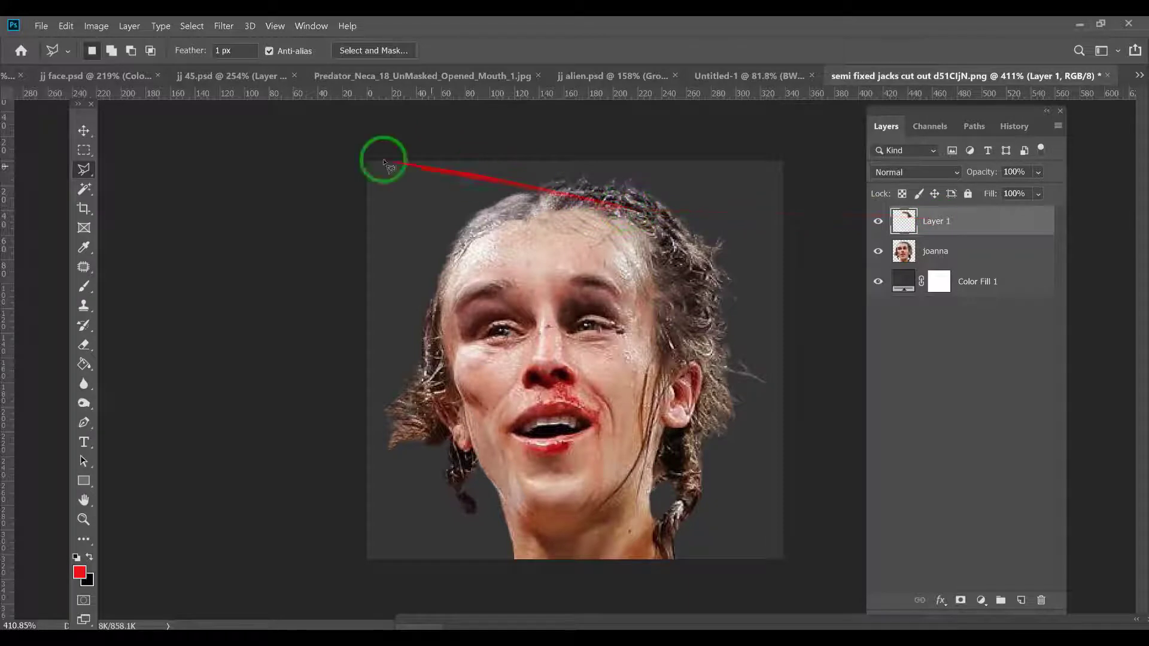
- Hide the original portrait layer to isolate the copied hair against the grey background
click(878, 252)
click(64, 27)
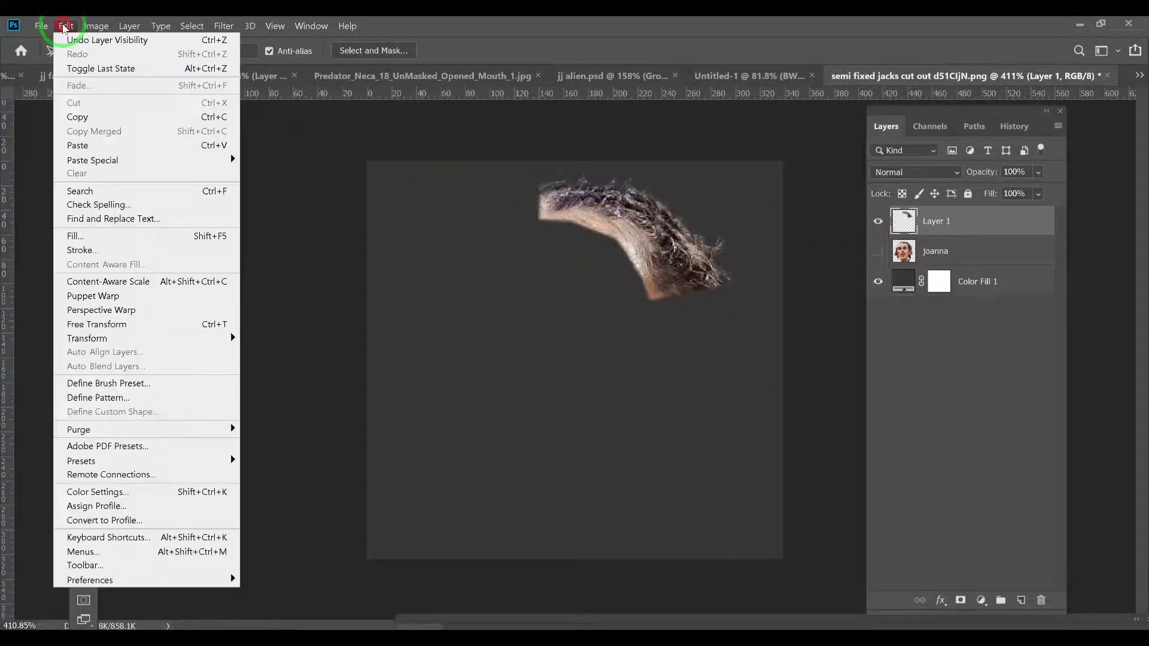
mouse_move(133, 341)
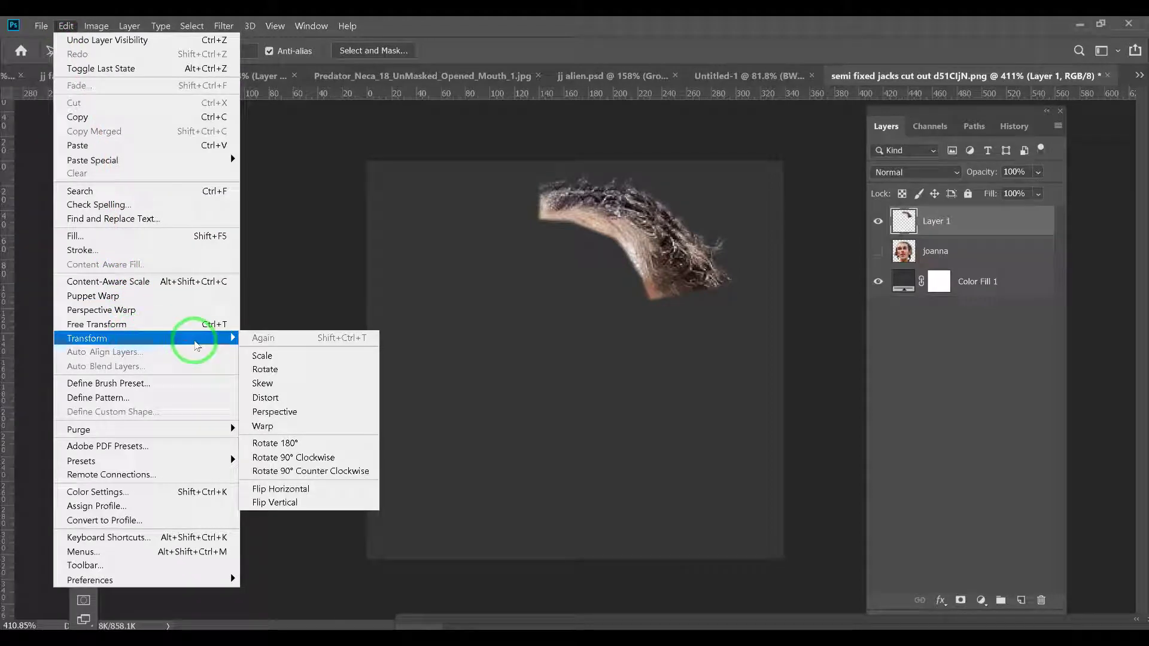
click(585, 205)
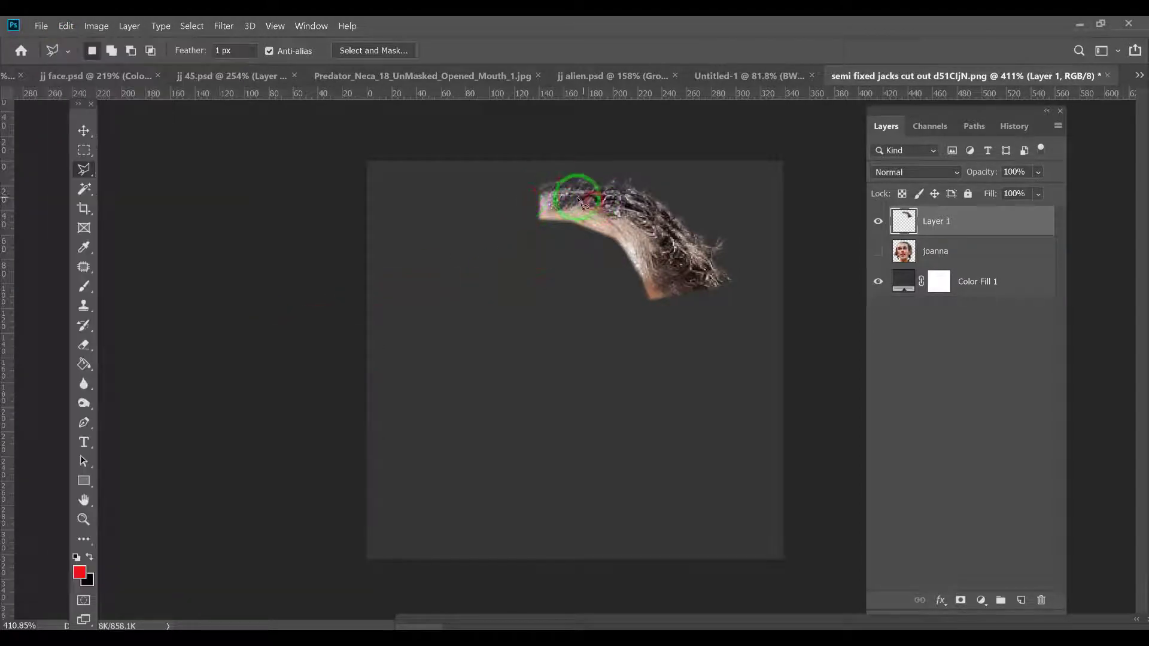
mouse_move(600, 217)
mouse_down()
mouse_move(718, 295)
mouse_move(578, 185)
mouse_move(710, 282)
mouse_move(556, 195)
mouse_move(700, 267)
mouse_move(589, 206)
mouse_up()
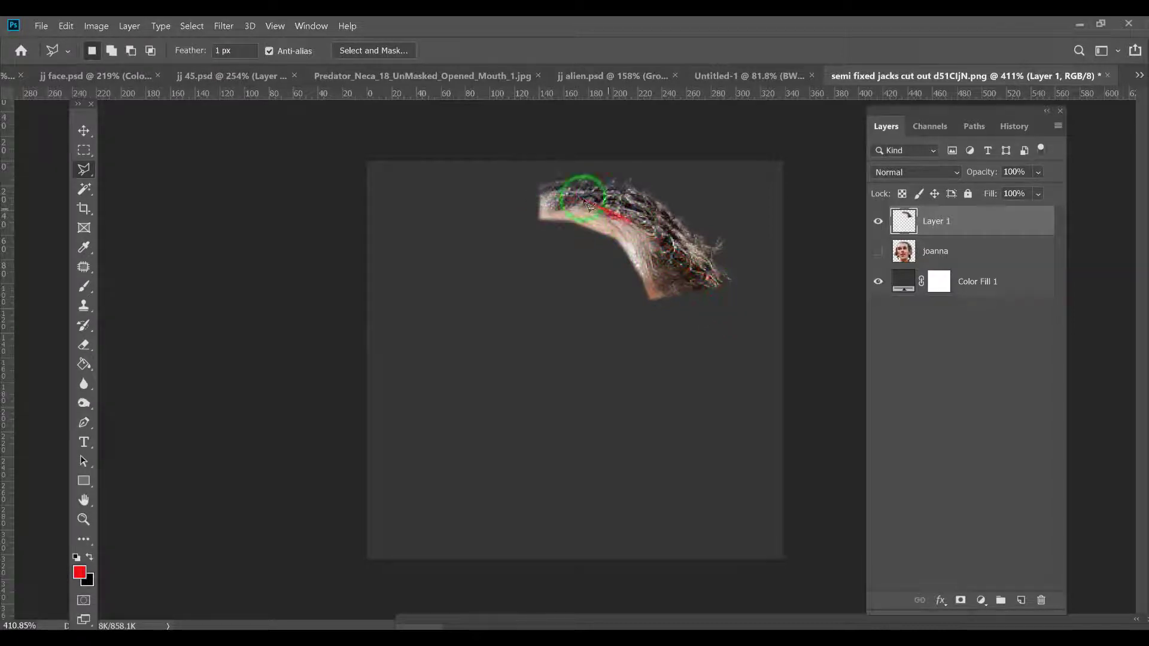
- Try rotating the copied hair about 34° counter-clockwise with Free Transform
click(63, 27)
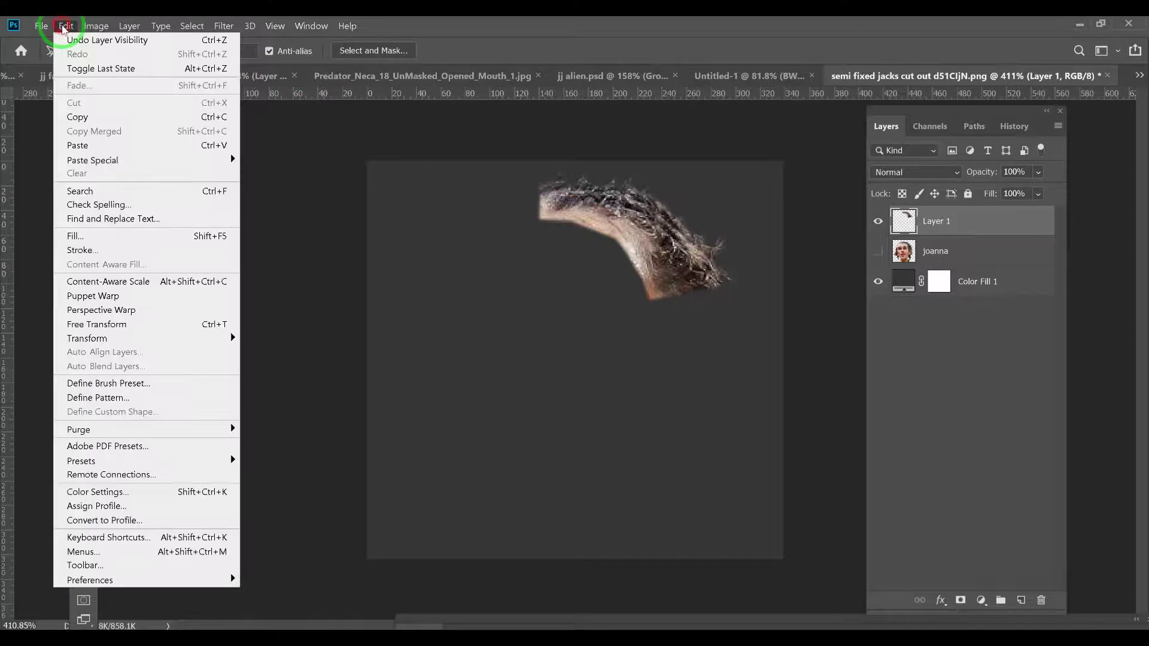
click(145, 320)
drag(740, 264, 609, 233)
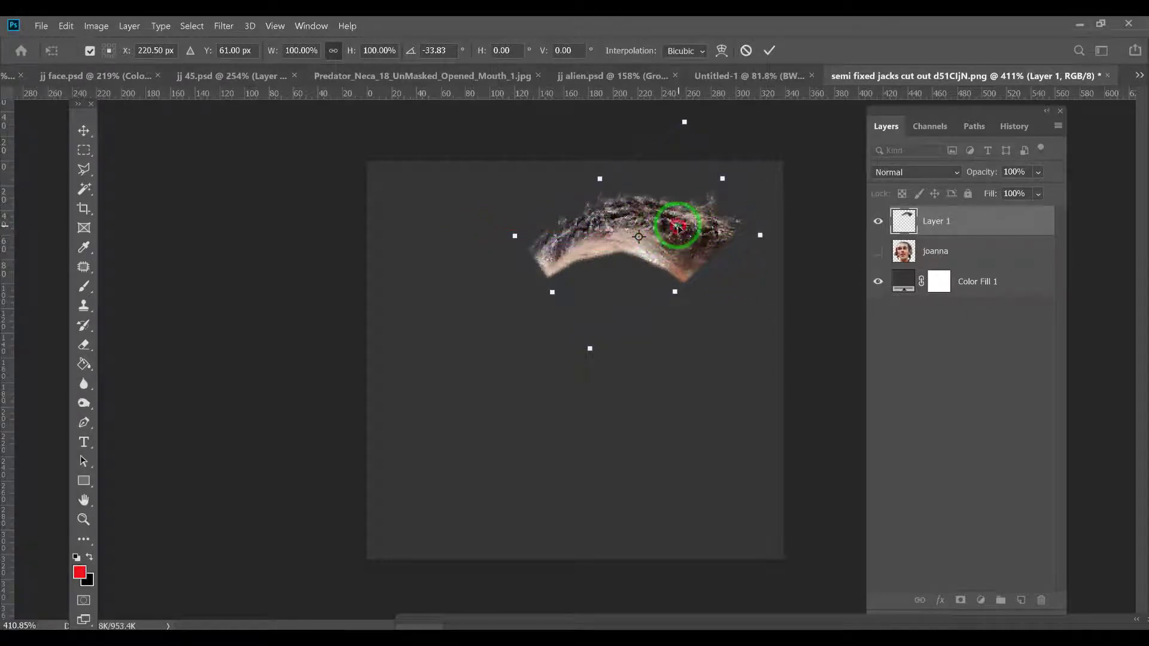
key(Return)
key(l)
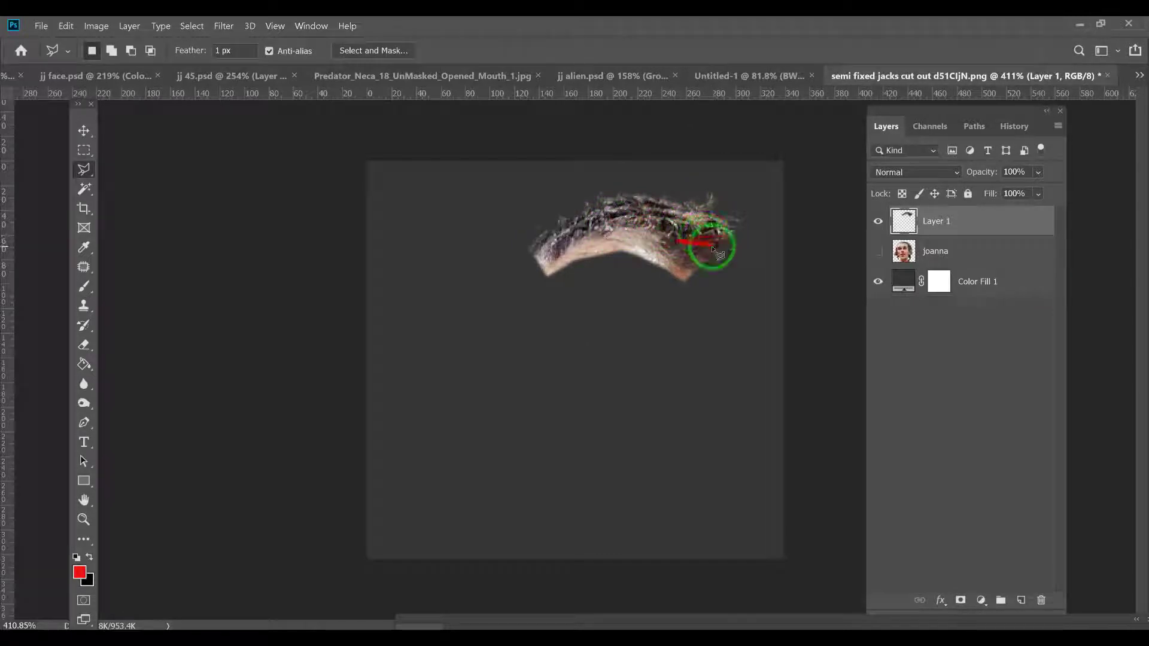
- Try widening the rotated hair to about 107% with Free Transform, and undo the rotation
click(66, 26)
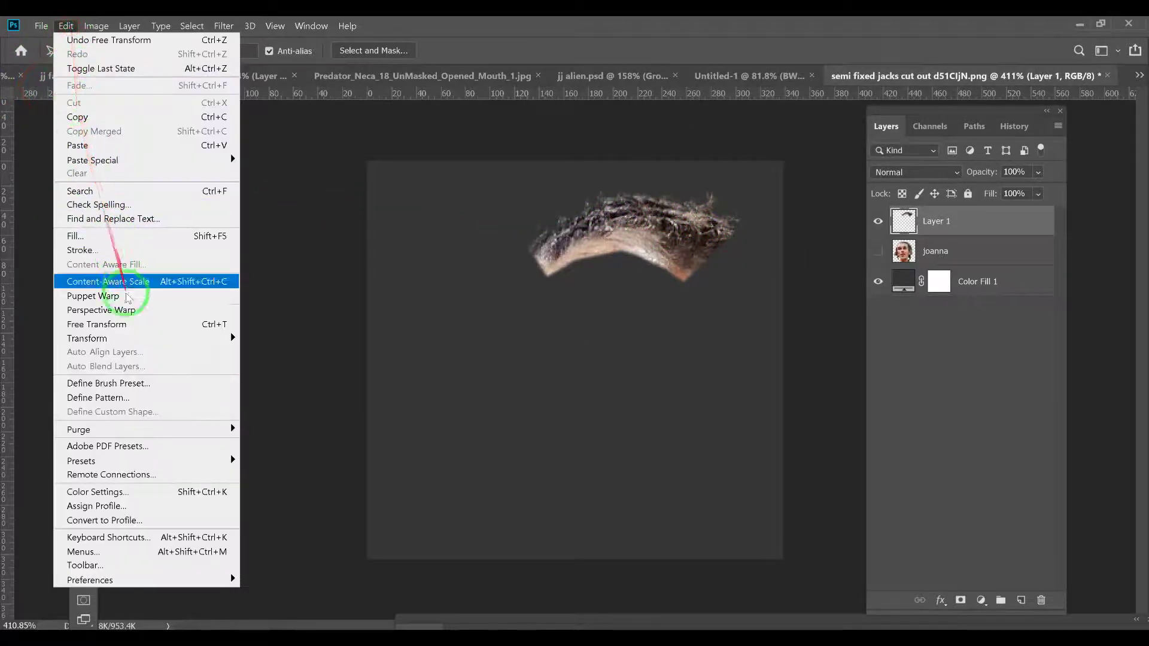
click(128, 323)
mouse_move(752, 231)
mouse_down()
mouse_move(792, 225)
mouse_move(618, 221)
mouse_move(748, 228)
mouse_up()
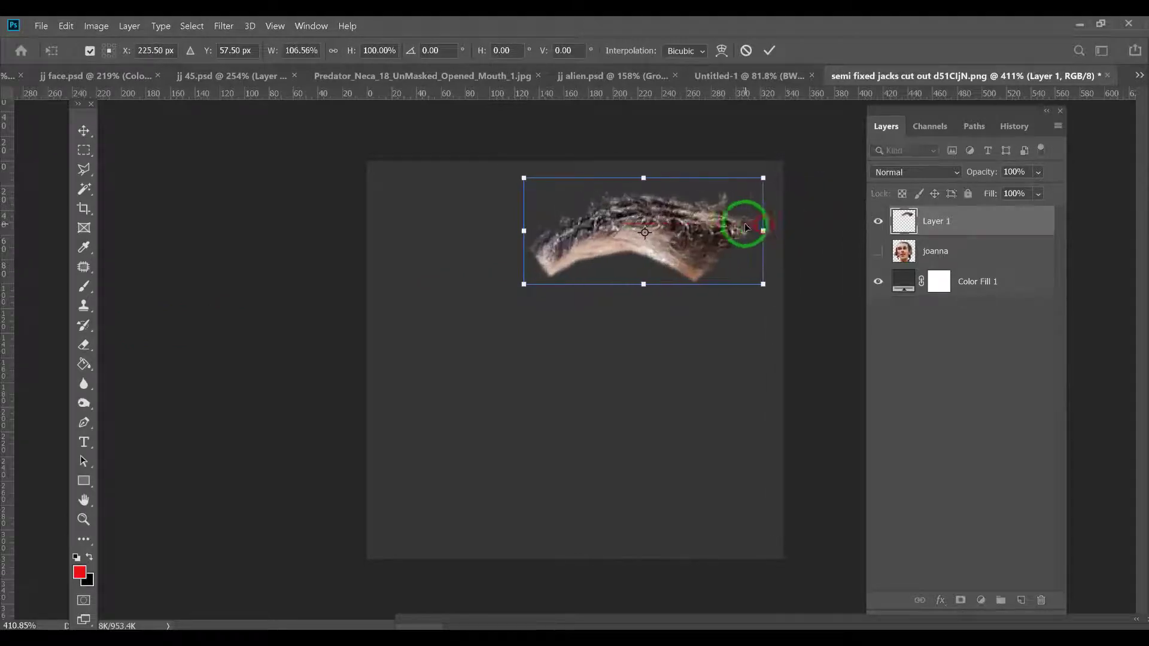
key(Return)
key(l)
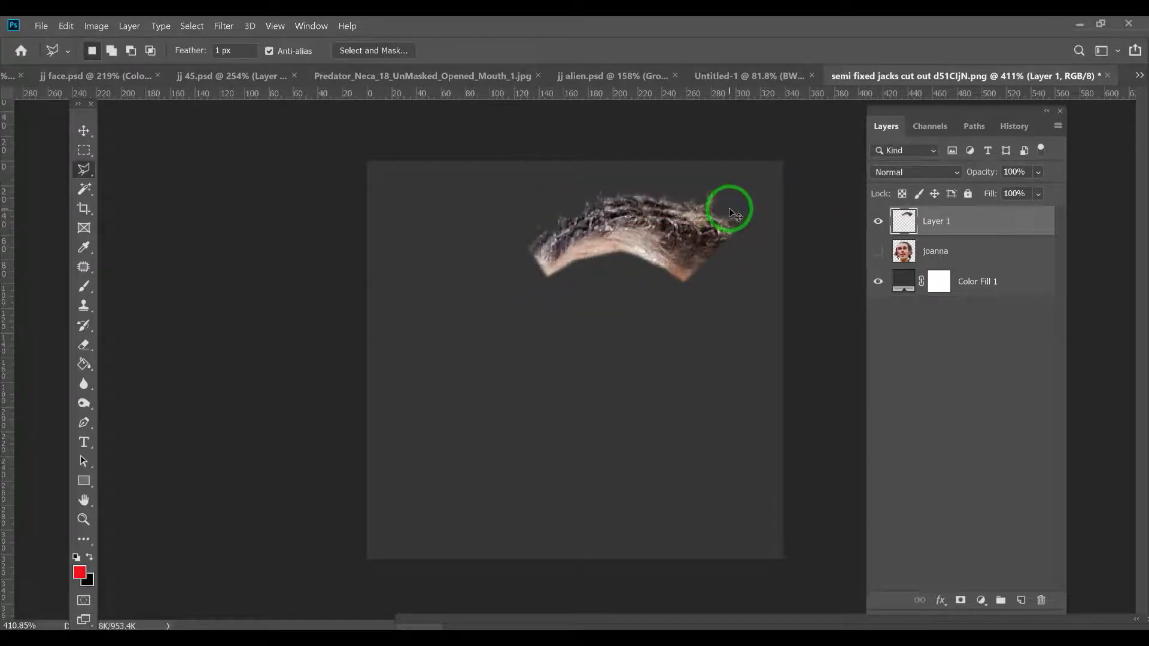
key(ctrl+z)
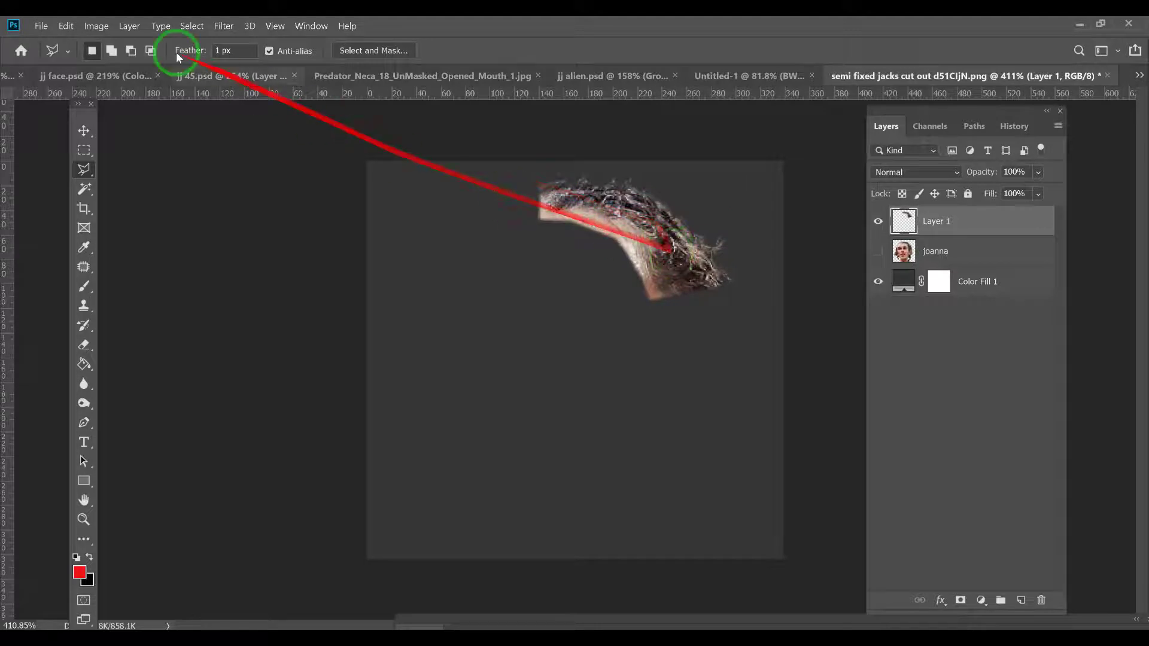
- Try scaling the copied hair proportionally to about 123% with Free Transform, and cancel the change
click(66, 26)
mouse_move(139, 339)
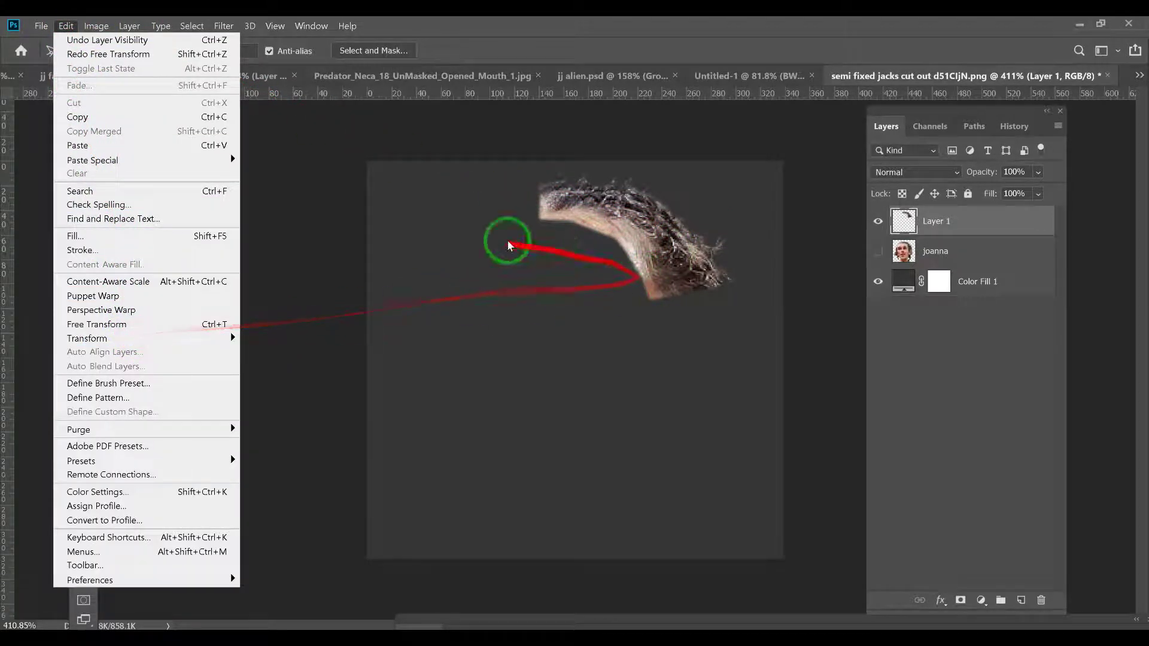
click(143, 324)
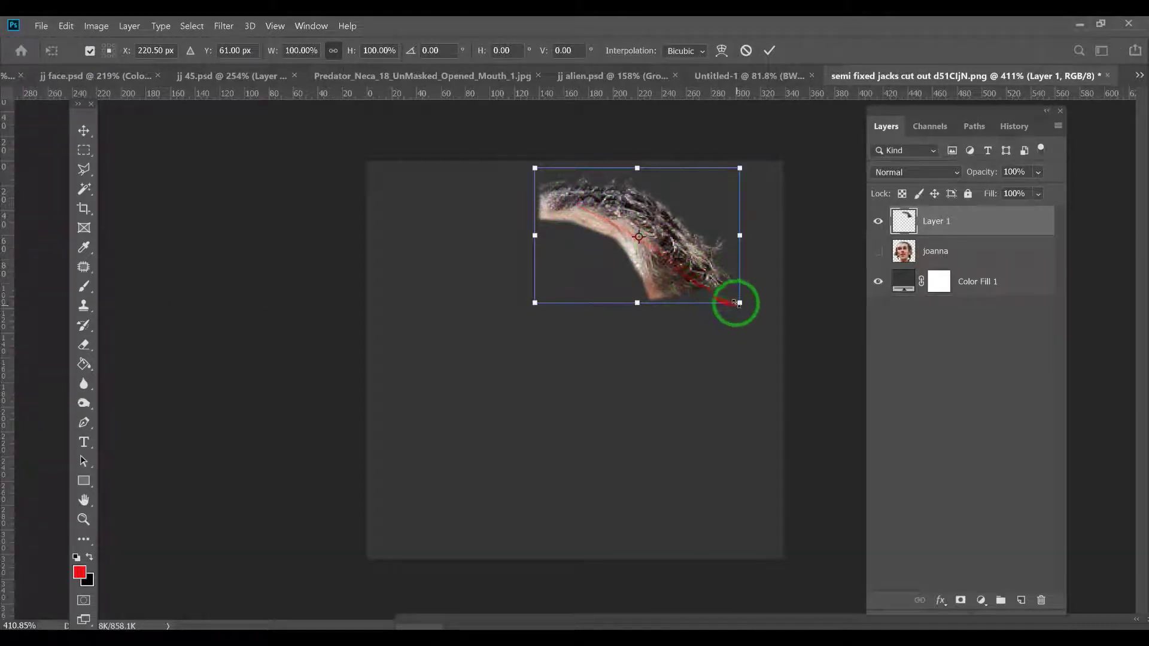
drag(738, 302, 776, 323)
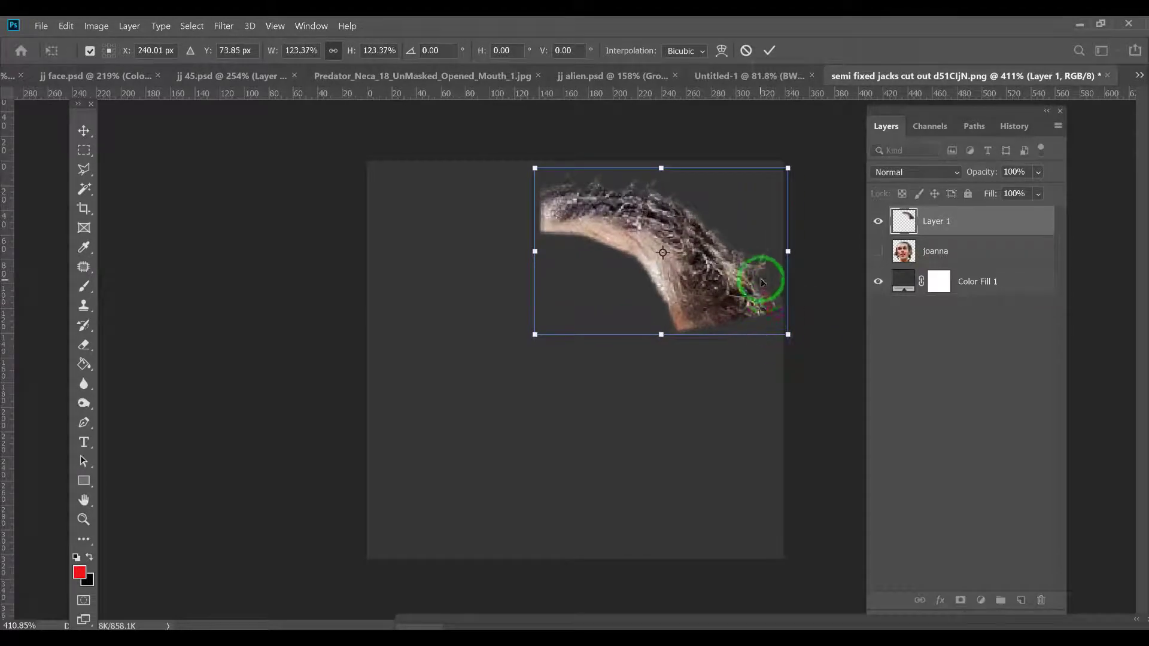
key(Escape)
key(l)
- Rotate the copied hair about 32° counter-clockwise with Free Transform and apply it
click(65, 26)
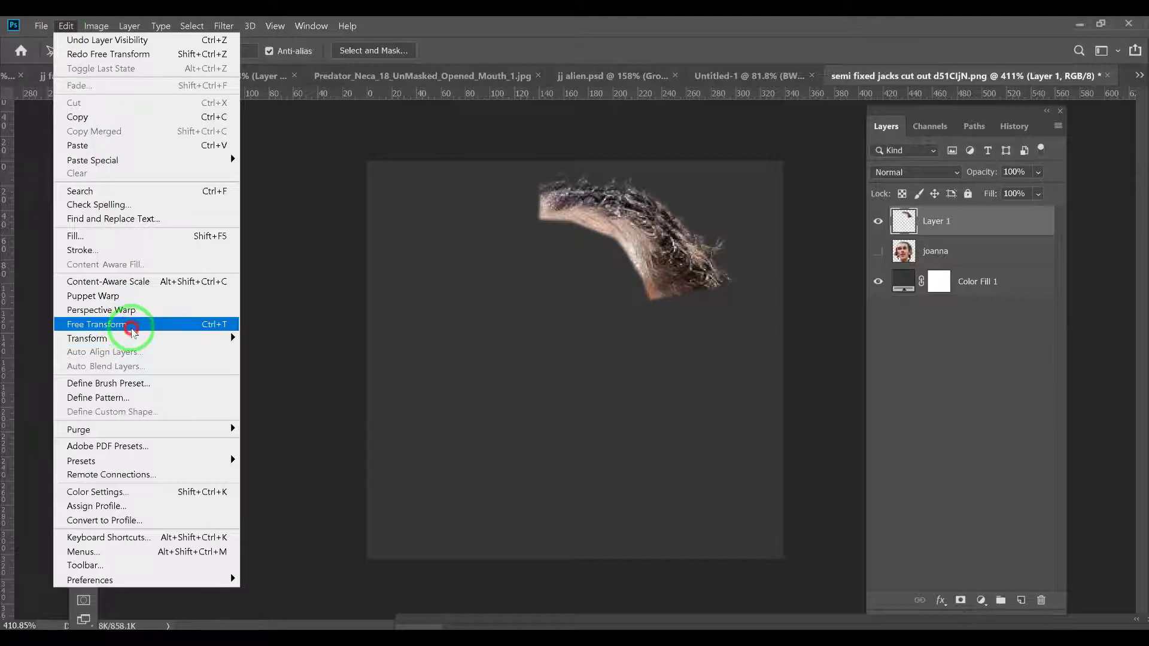
click(121, 324)
drag(790, 289, 779, 209)
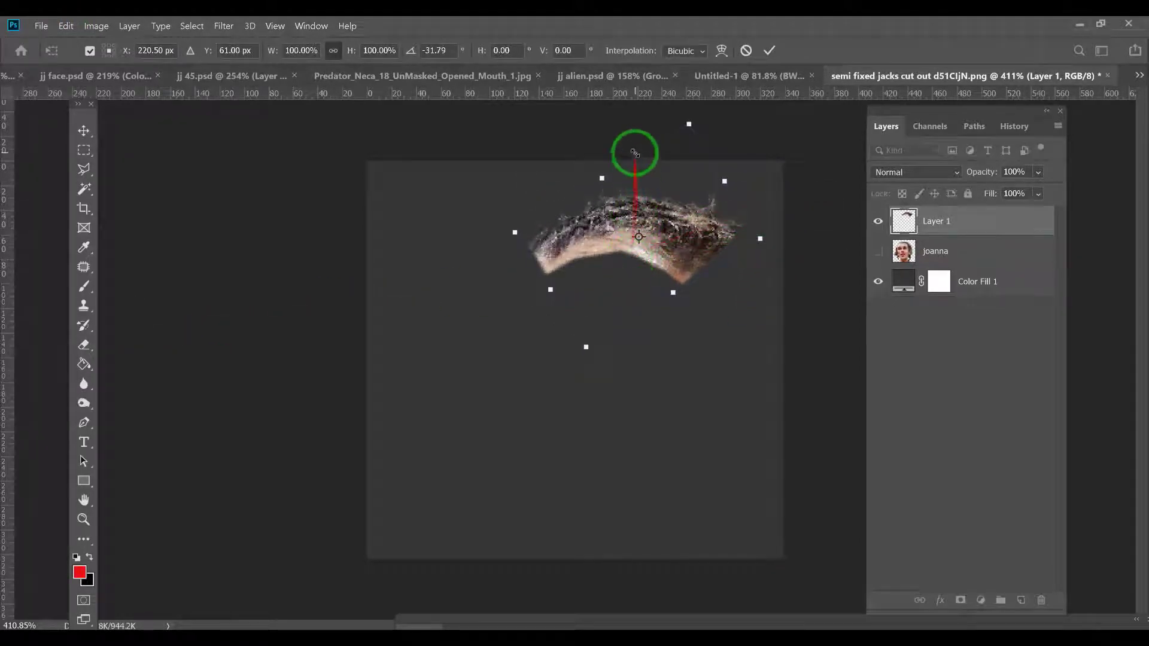
double_click(690, 240)
- Try reducing the rotated hair to about 98% height with Free Transform
click(66, 25)
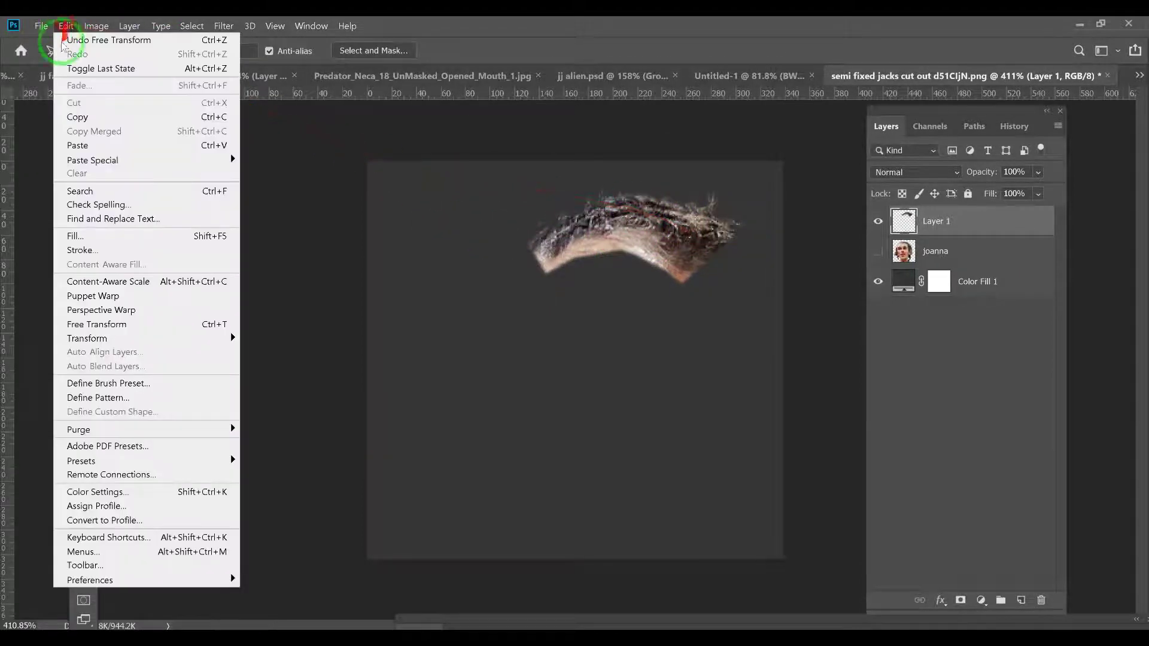
click(114, 323)
mouse_move(634, 175)
mouse_down()
mouse_move(636, 143)
mouse_move(636, 180)
mouse_up()
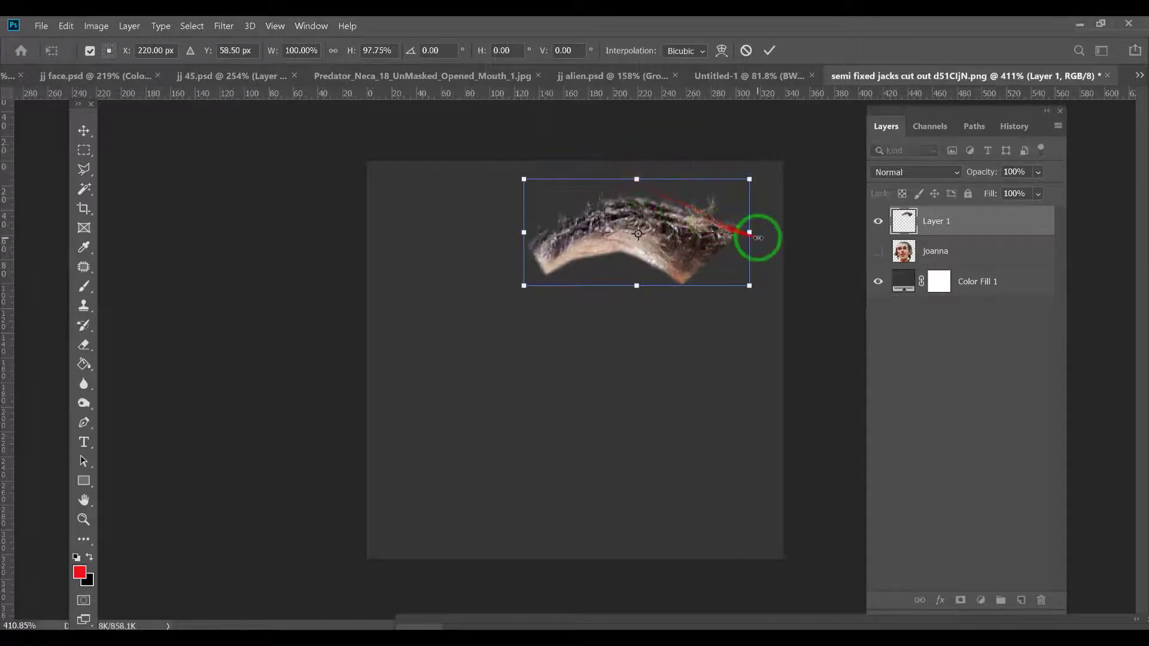
mouse_move(755, 238)
mouse_down()
mouse_move(782, 235)
mouse_move(744, 231)
mouse_up()
key(Return)
key(l)
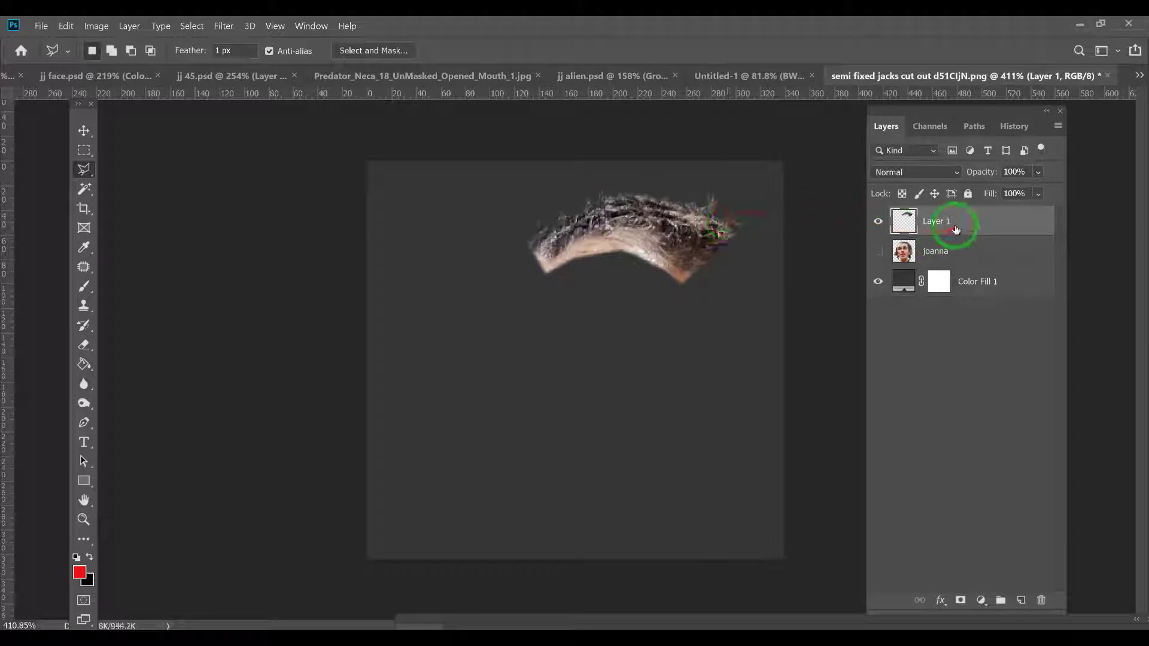
- Show the original portrait layer again and convert Layer 1 into a smart object named "hair piece"
click(877, 252)
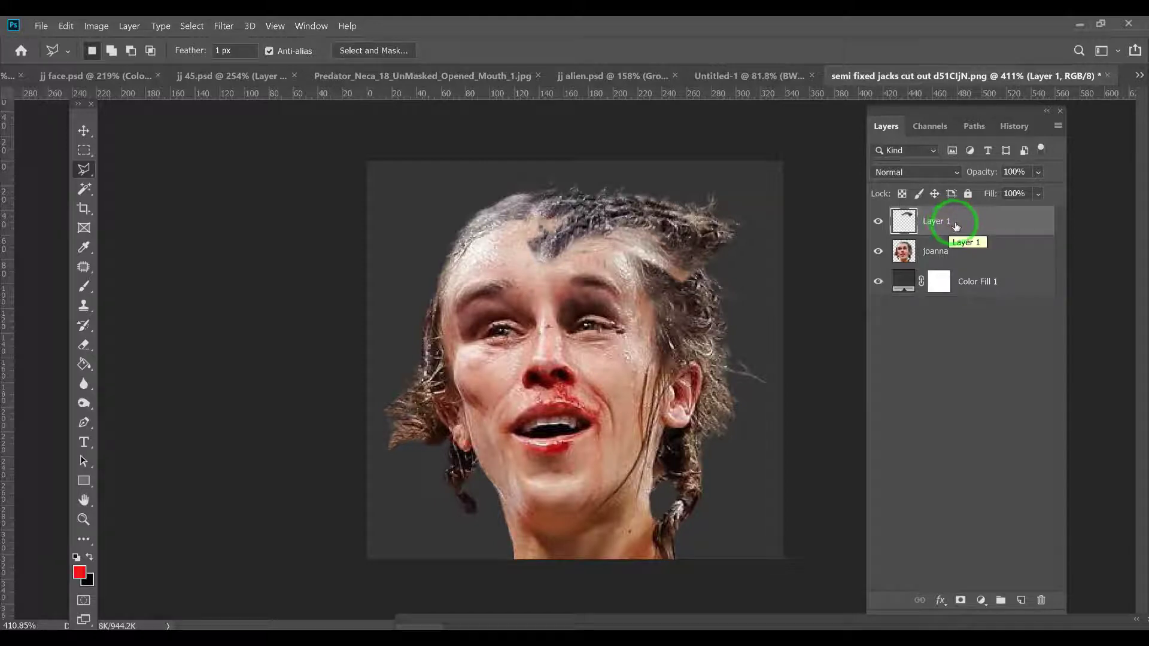
right_click(955, 226)
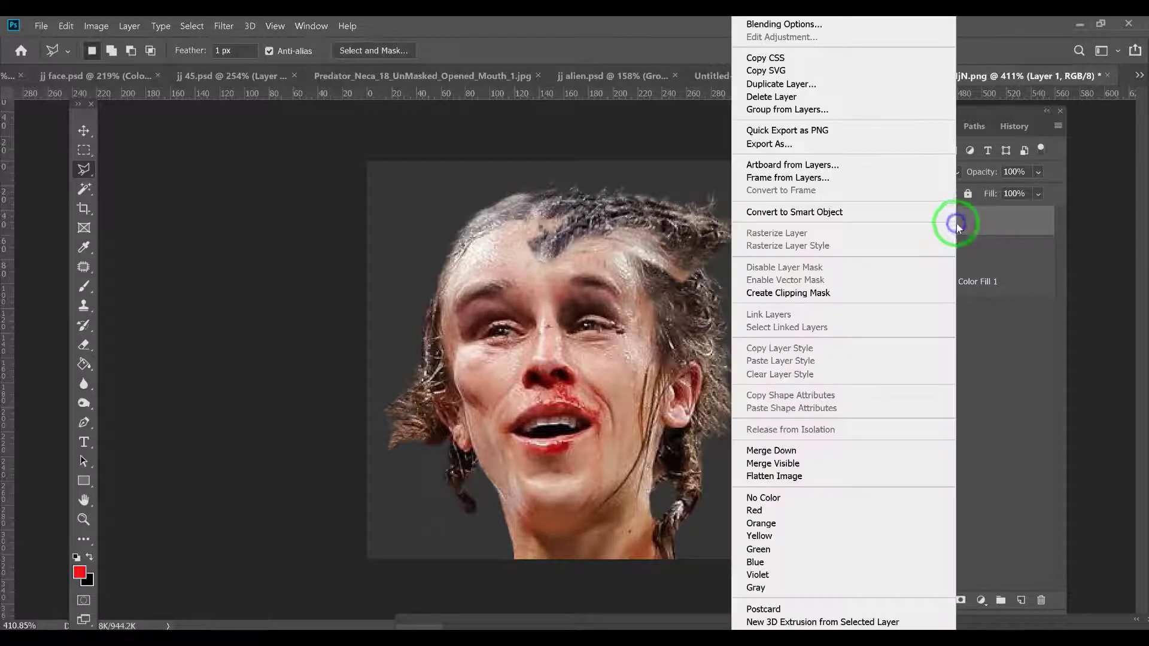
click(849, 212)
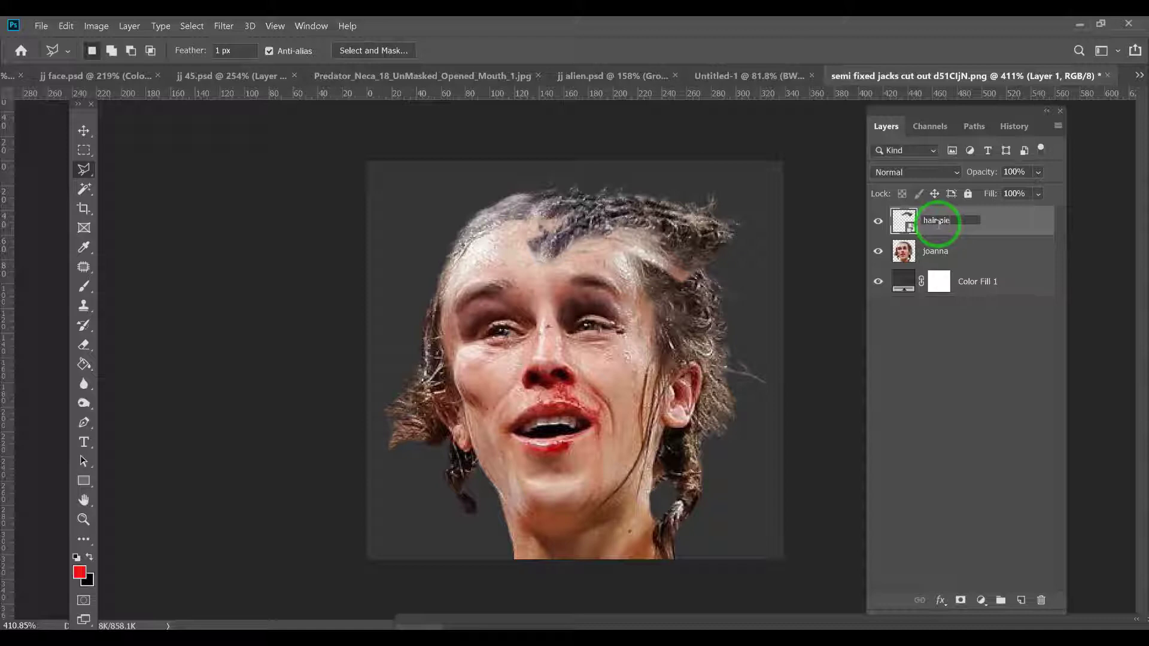
key(Return)
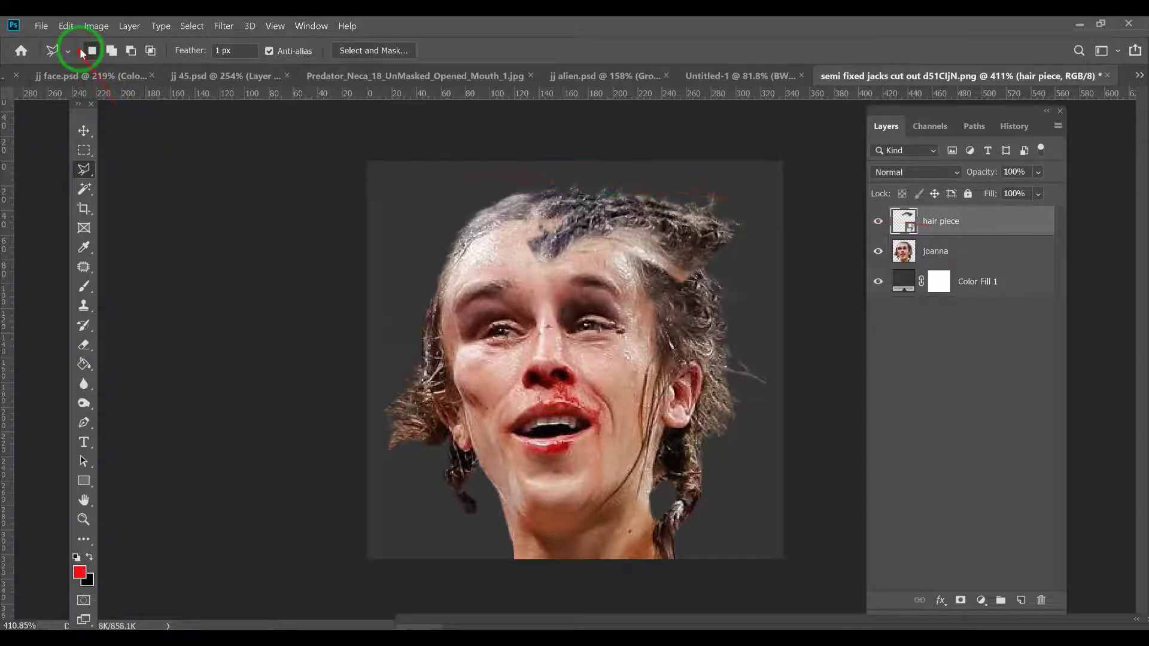
click(523, 237)
click(672, 231)
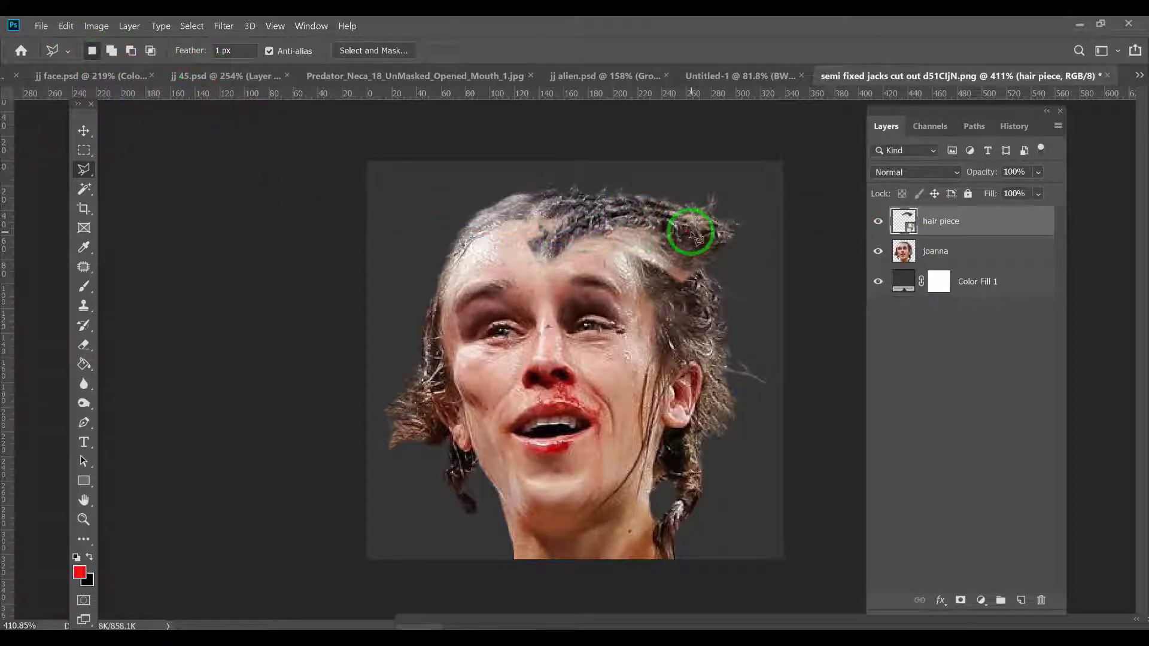
click(568, 265)
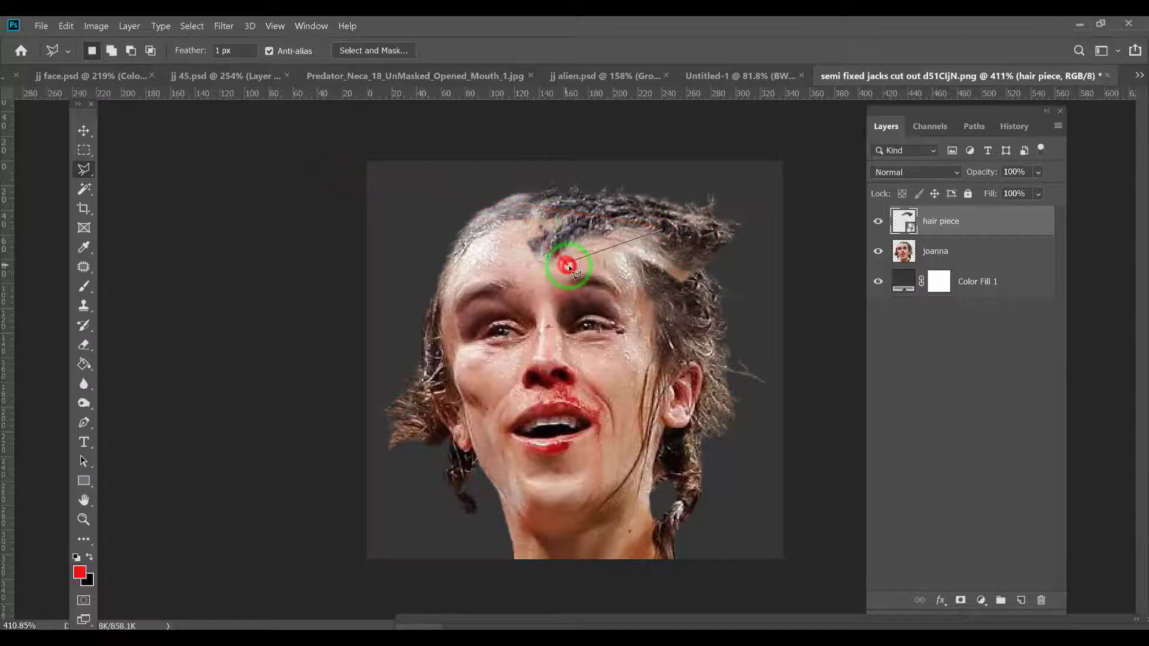
double_click(627, 263)
key(ctrl+z)
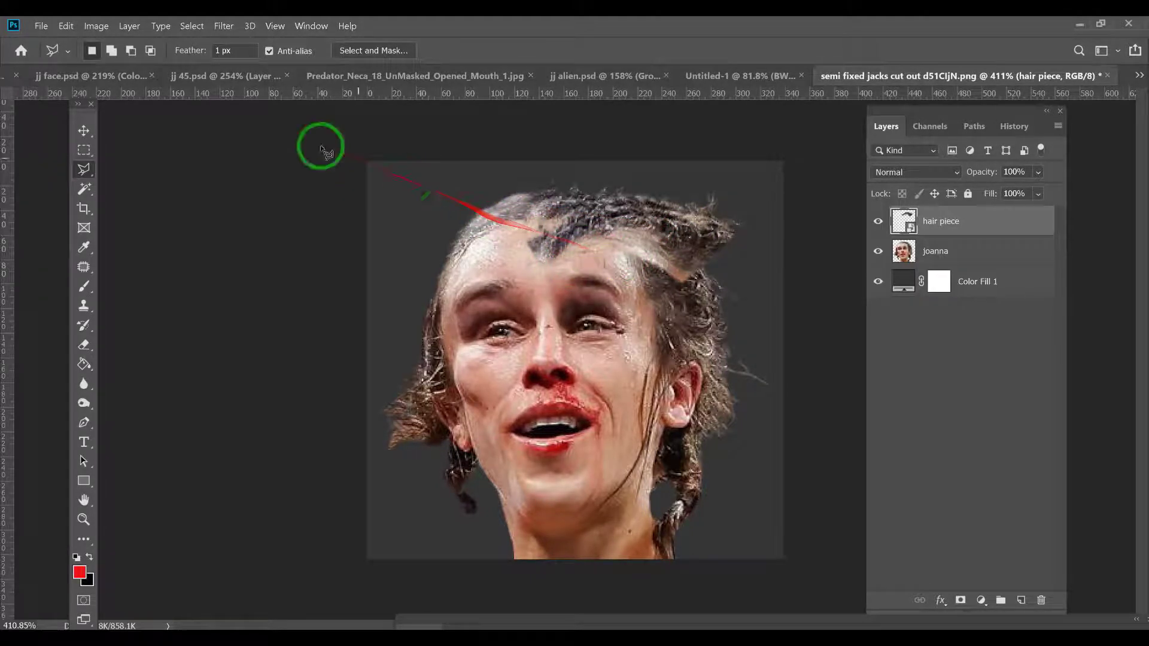
click(65, 25)
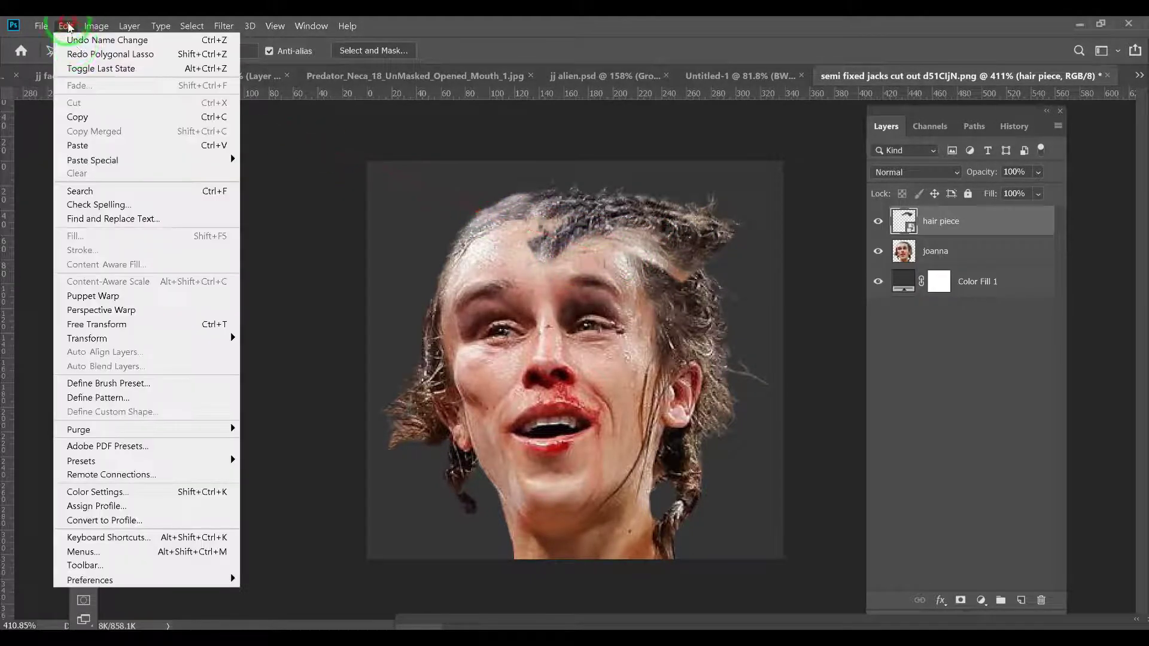
click(139, 324)
click(66, 26)
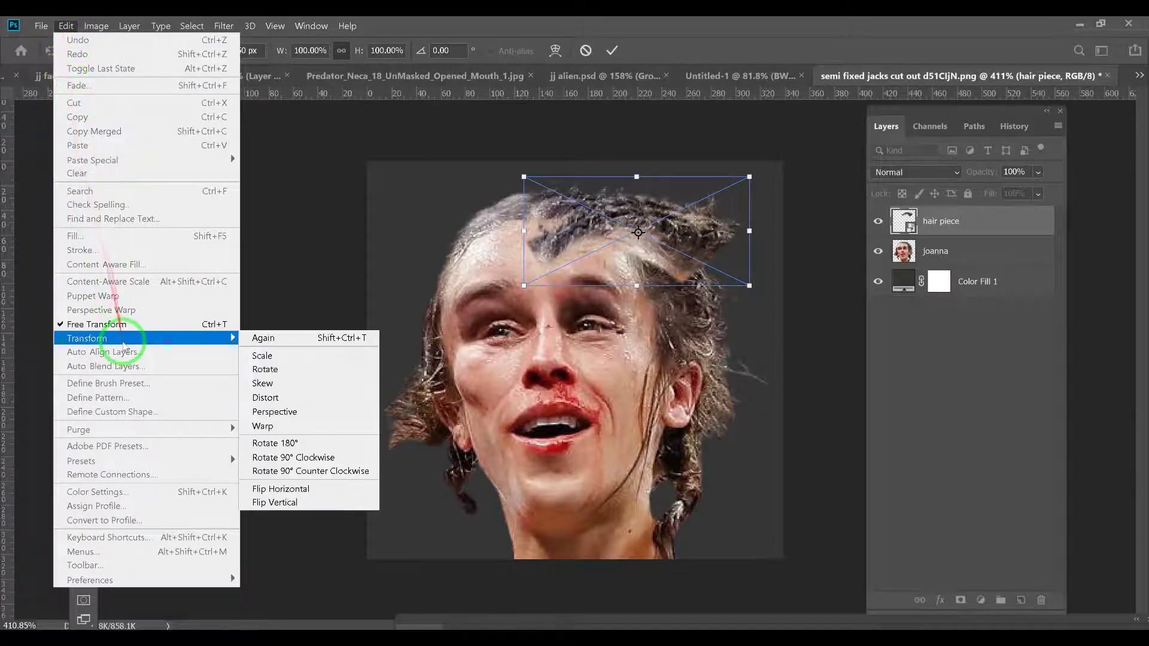
mouse_move(235, 338)
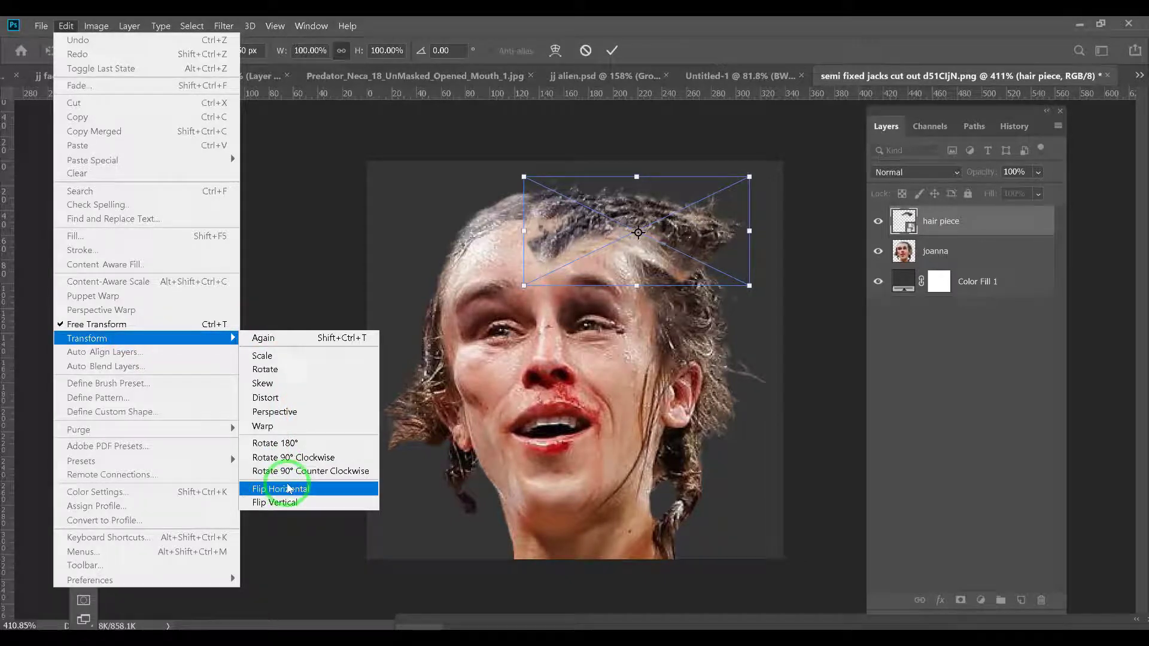
click(421, 35)
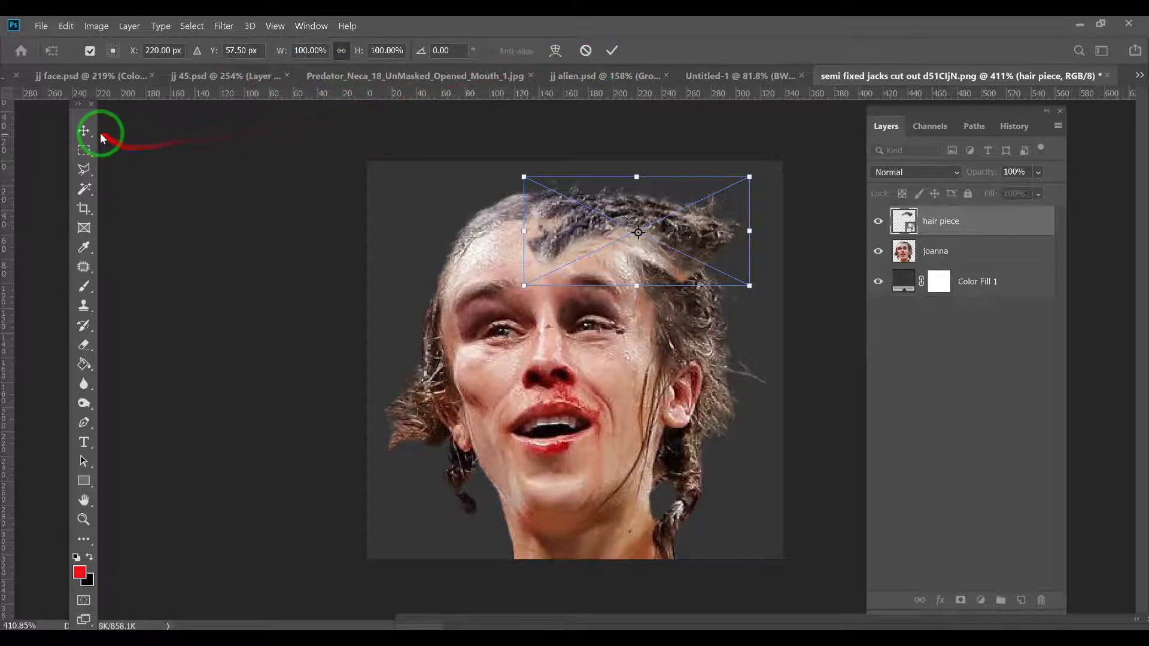
key(Return)
- Try flipping the hair piece horizontally with Free Transform, rotating it to about -49° and moving it over the bare side of the scalp
click(65, 27)
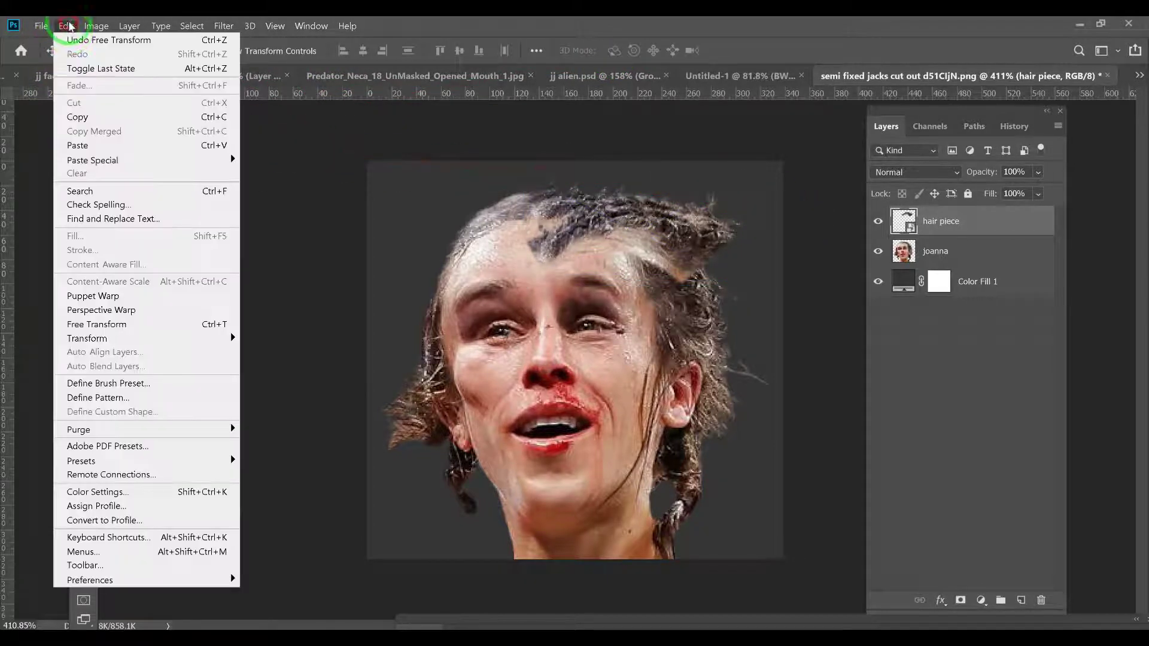
click(142, 323)
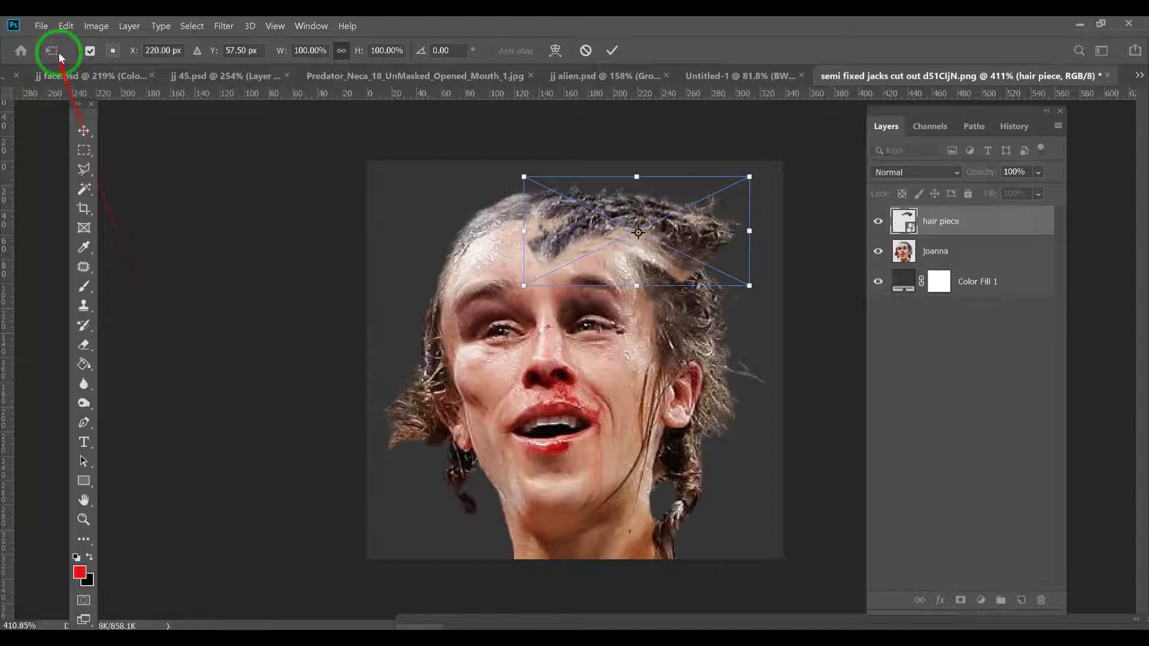
click(66, 26)
mouse_move(102, 339)
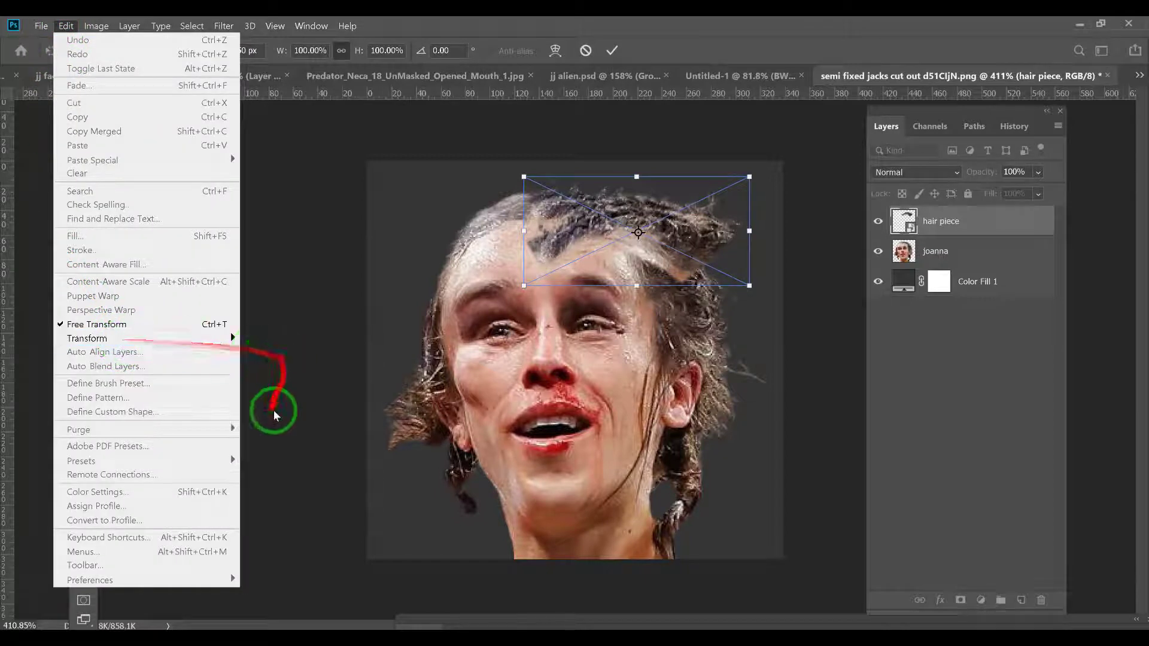
click(293, 488)
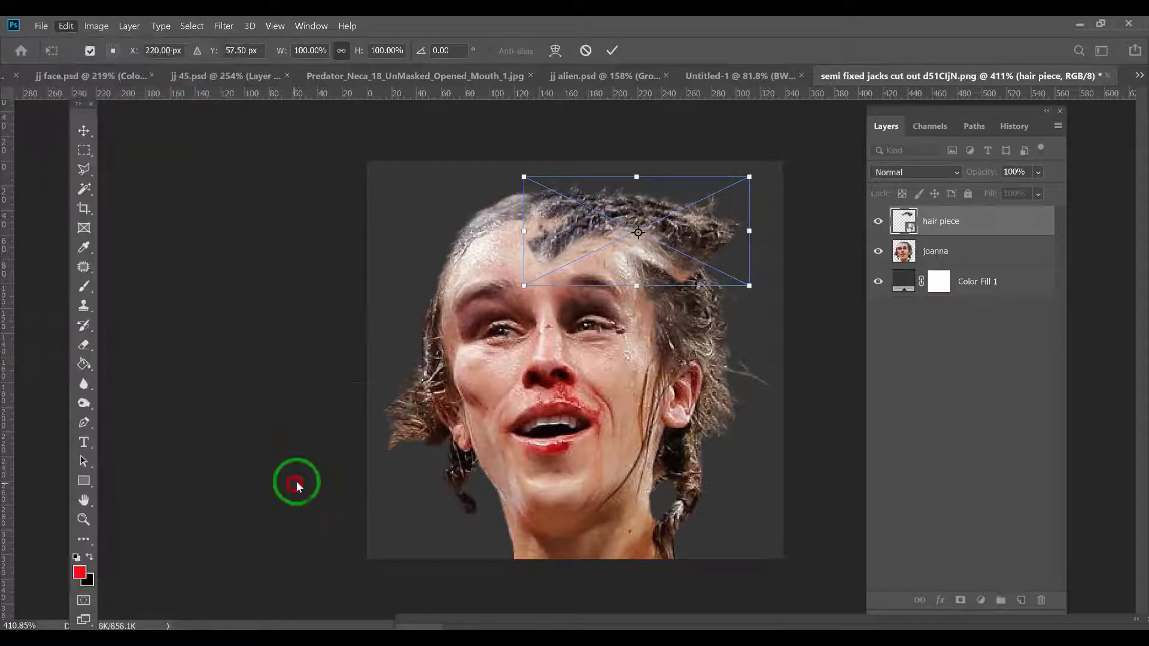
drag(720, 240, 525, 200)
drag(587, 225, 517, 213)
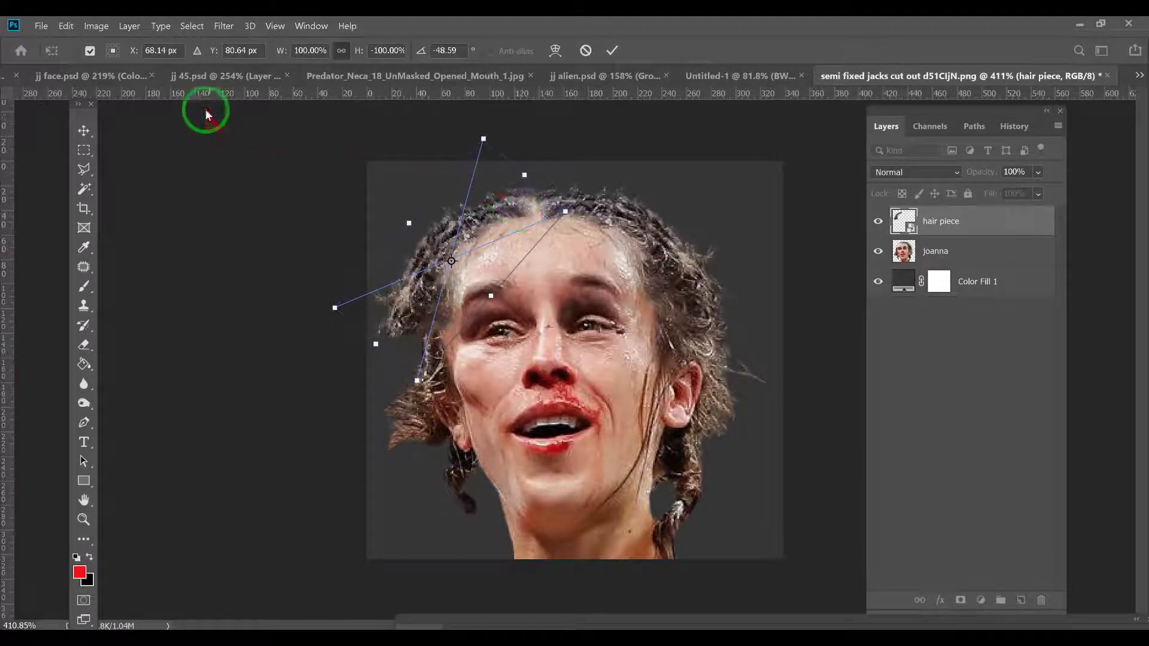
- Try warping the flipped hair piece by stretching its lower corners across the forehead, and cancel the transform
click(65, 26)
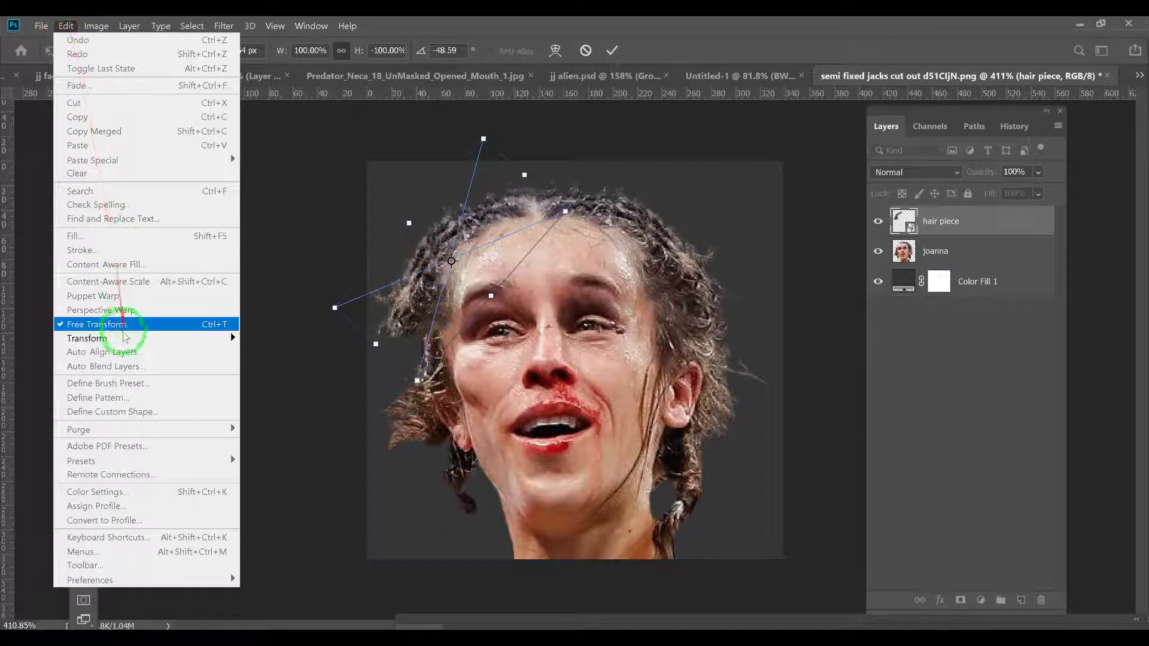
mouse_move(126, 339)
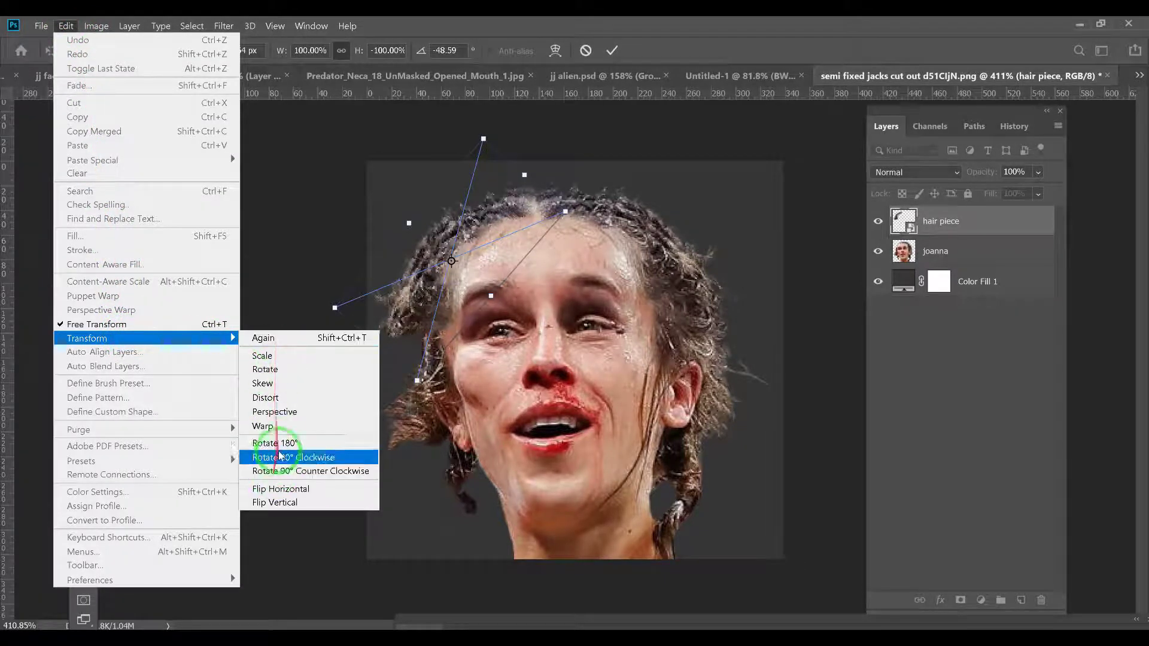
click(281, 432)
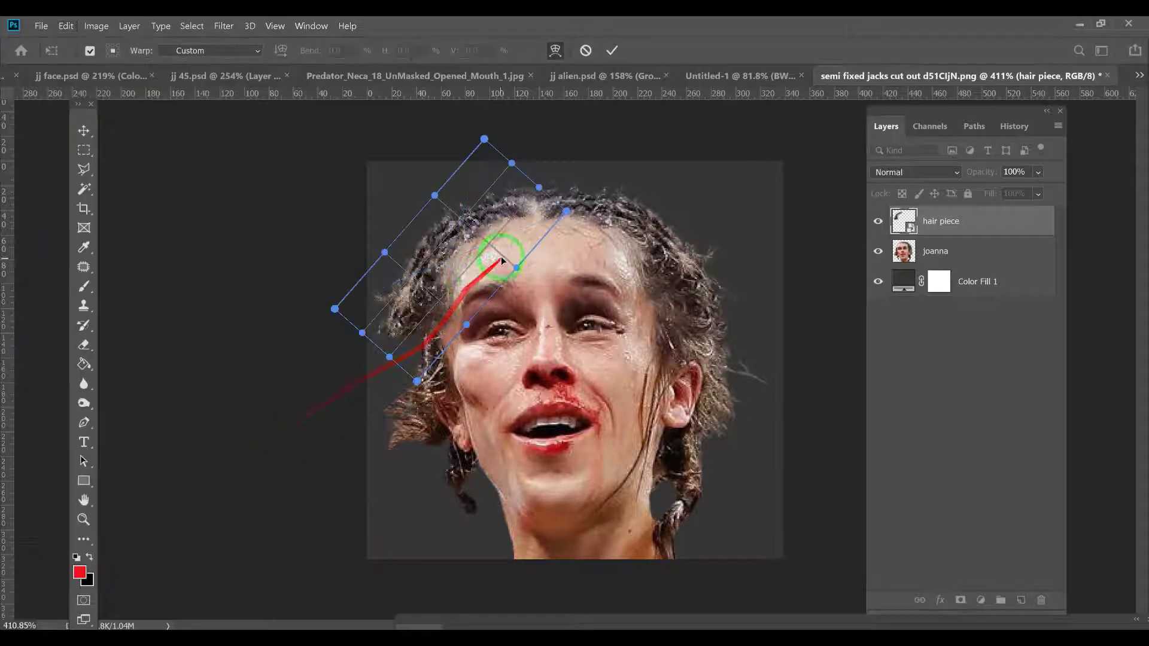
drag(473, 193, 385, 367)
drag(564, 205, 692, 315)
drag(509, 266, 512, 293)
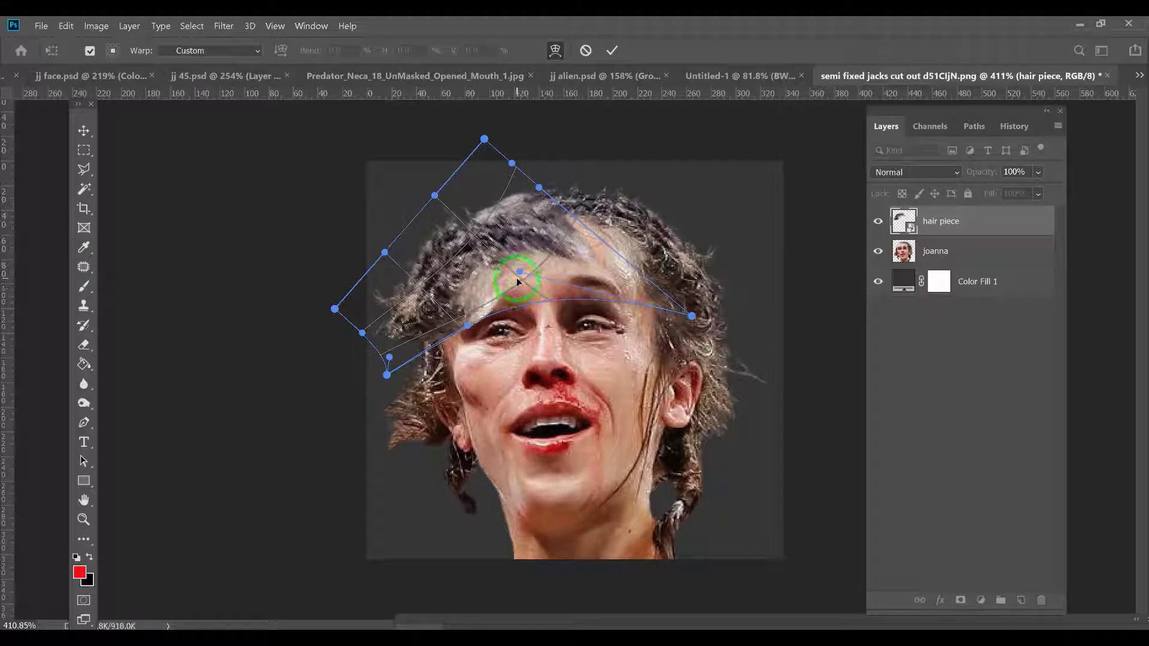
key(Return)
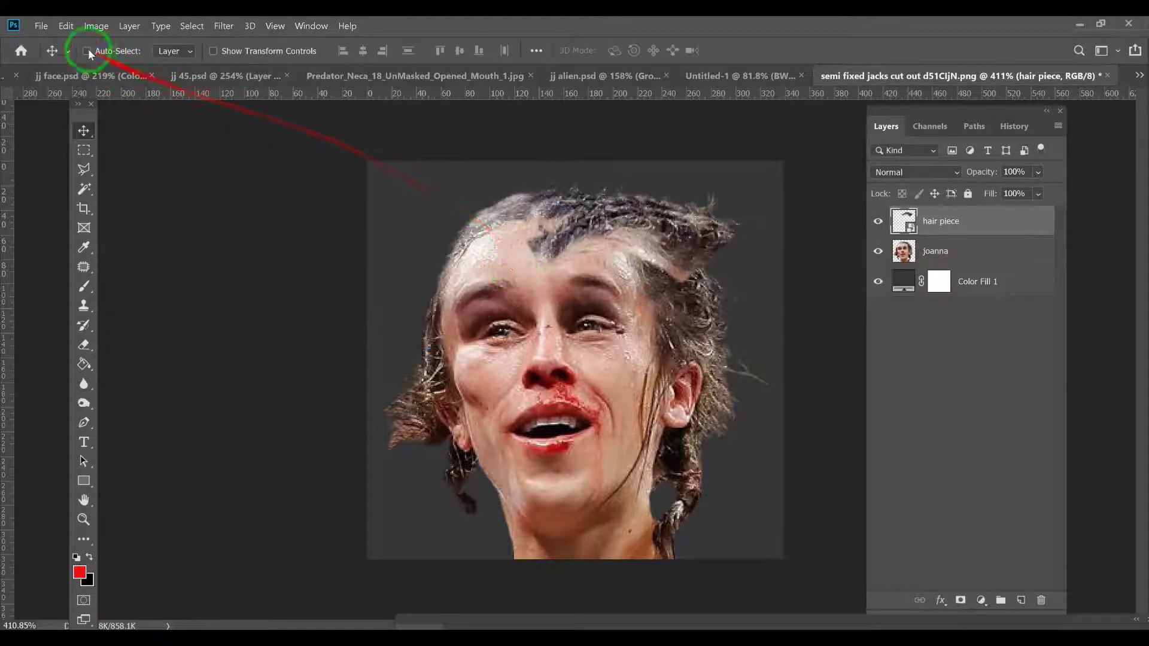
- Flip the hair piece horizontally, rotate it to about -37° and fit it over the bare side of the scalp, applying the transform
click(65, 25)
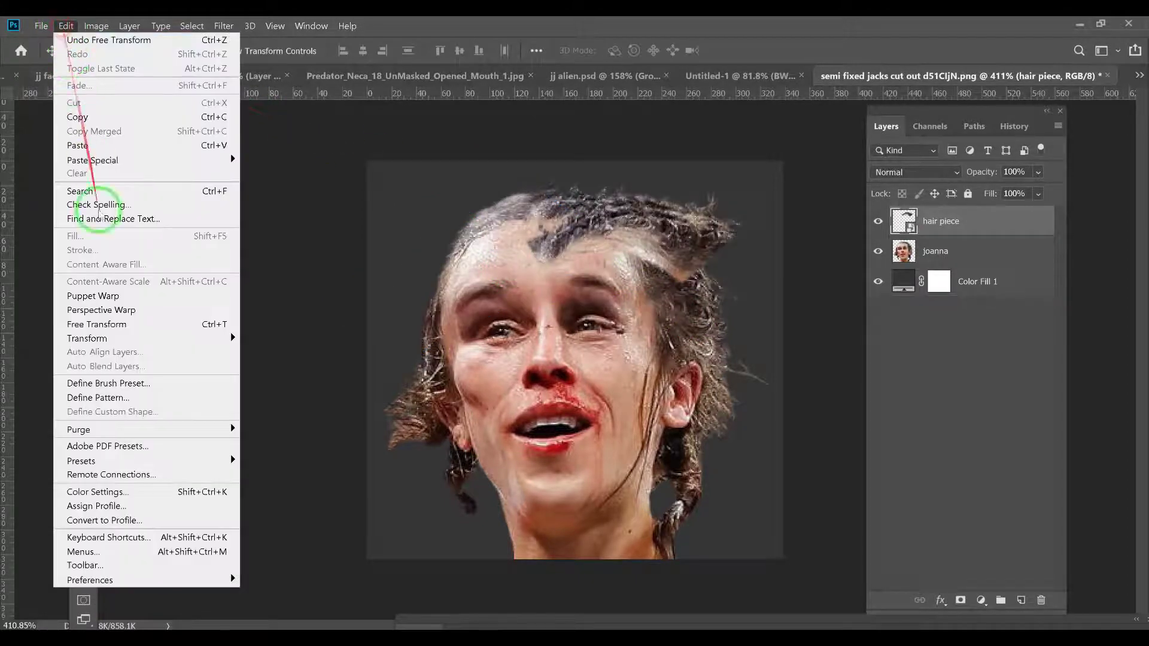
click(125, 326)
click(72, 26)
click(135, 338)
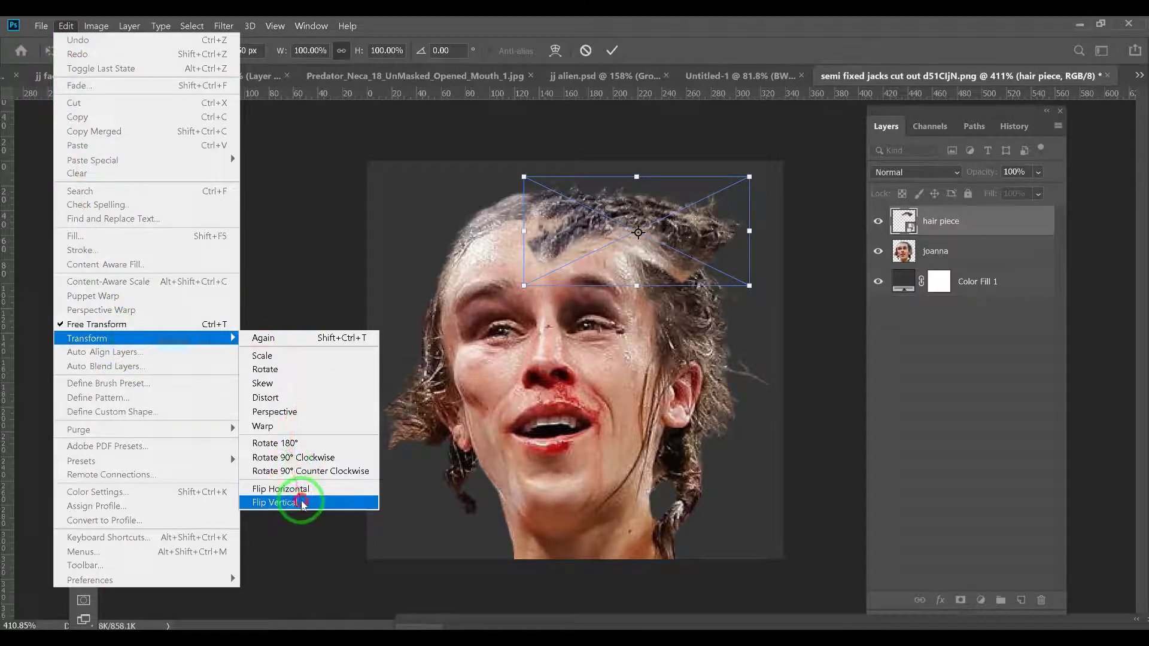
click(299, 489)
drag(661, 229, 525, 210)
key(Return)
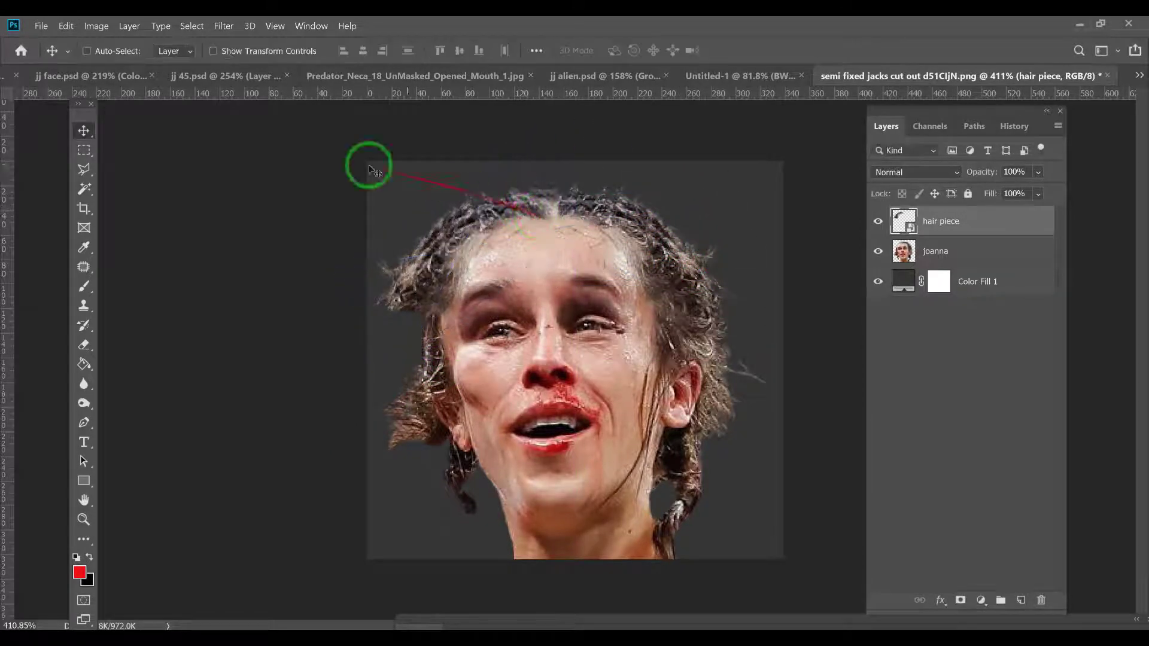
double_click(77, 41)
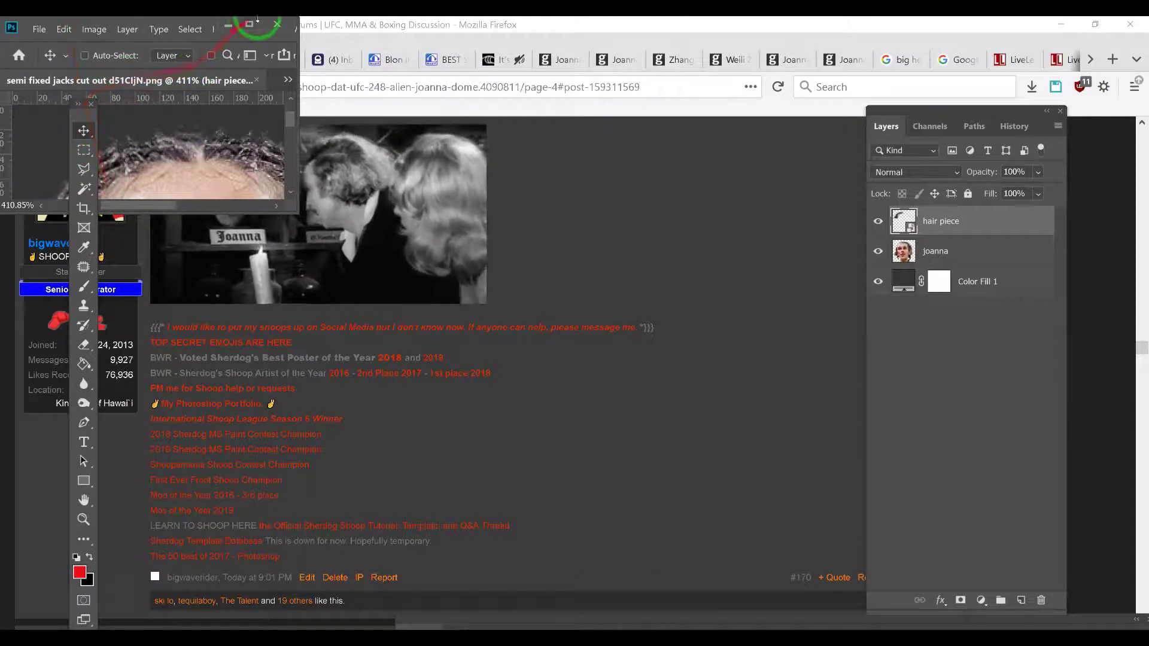
click(254, 26)
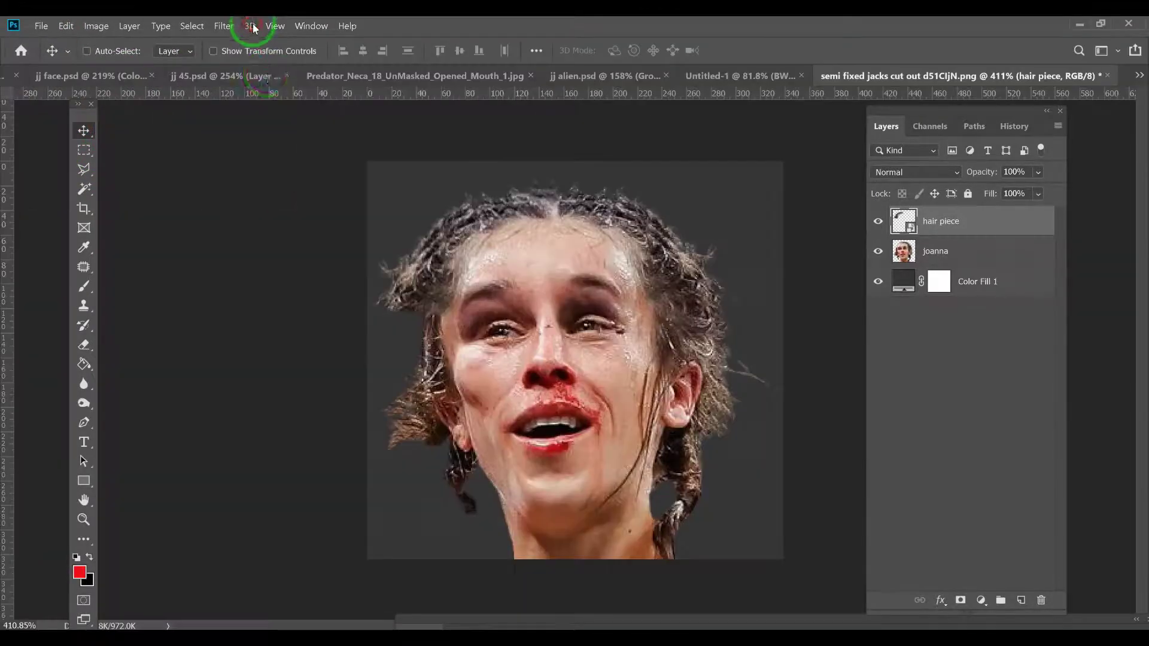
- Try warping the hair piece by pulling its lower end in toward the face, and undo the last stretch across the cheek
click(65, 26)
mouse_move(142, 339)
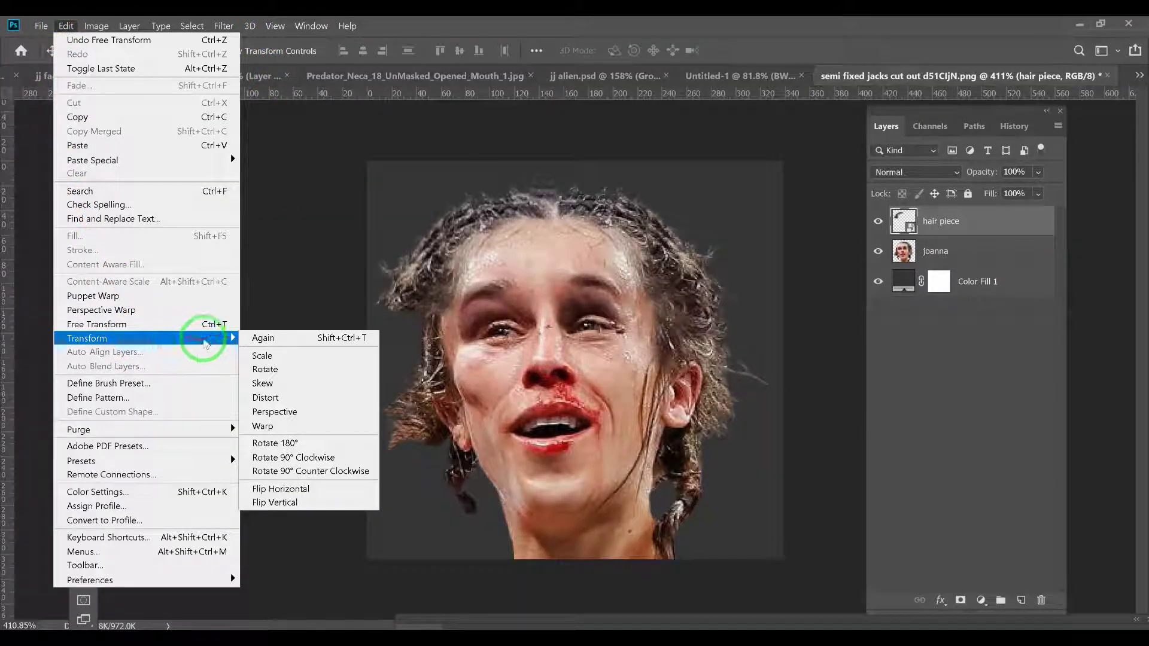
click(289, 419)
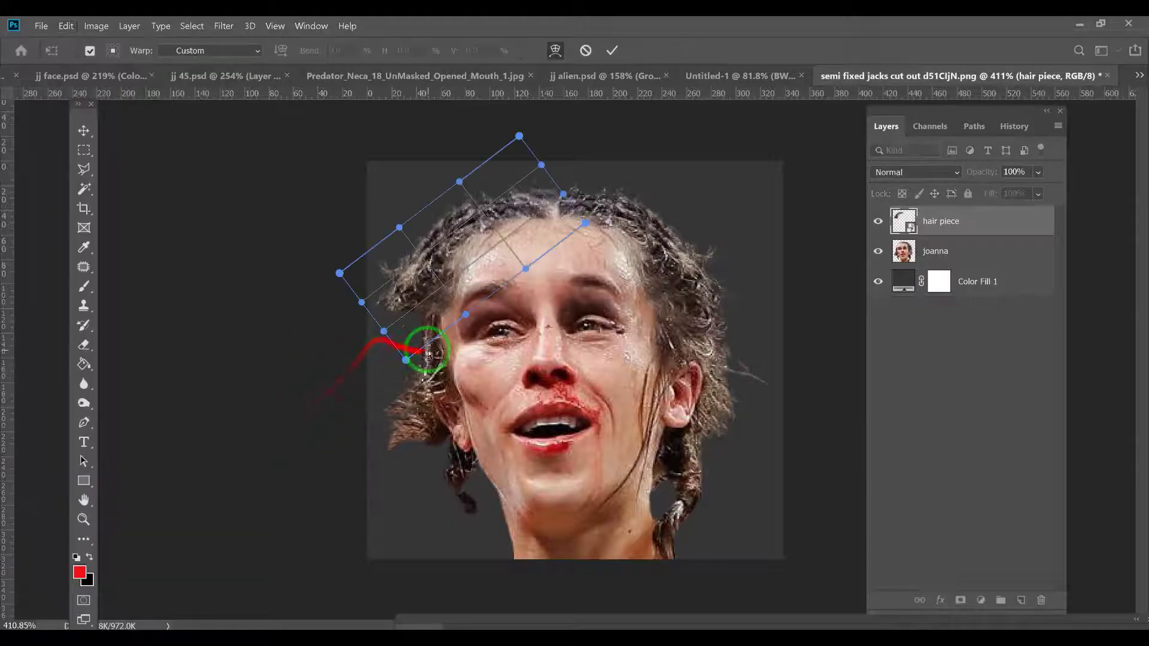
mouse_move(471, 326)
mouse_down()
mouse_move(410, 321)
mouse_move(388, 275)
mouse_move(461, 313)
mouse_move(359, 290)
mouse_move(449, 313)
mouse_move(430, 296)
mouse_move(485, 211)
mouse_move(518, 185)
mouse_move(423, 269)
mouse_move(407, 359)
mouse_move(474, 364)
mouse_up()
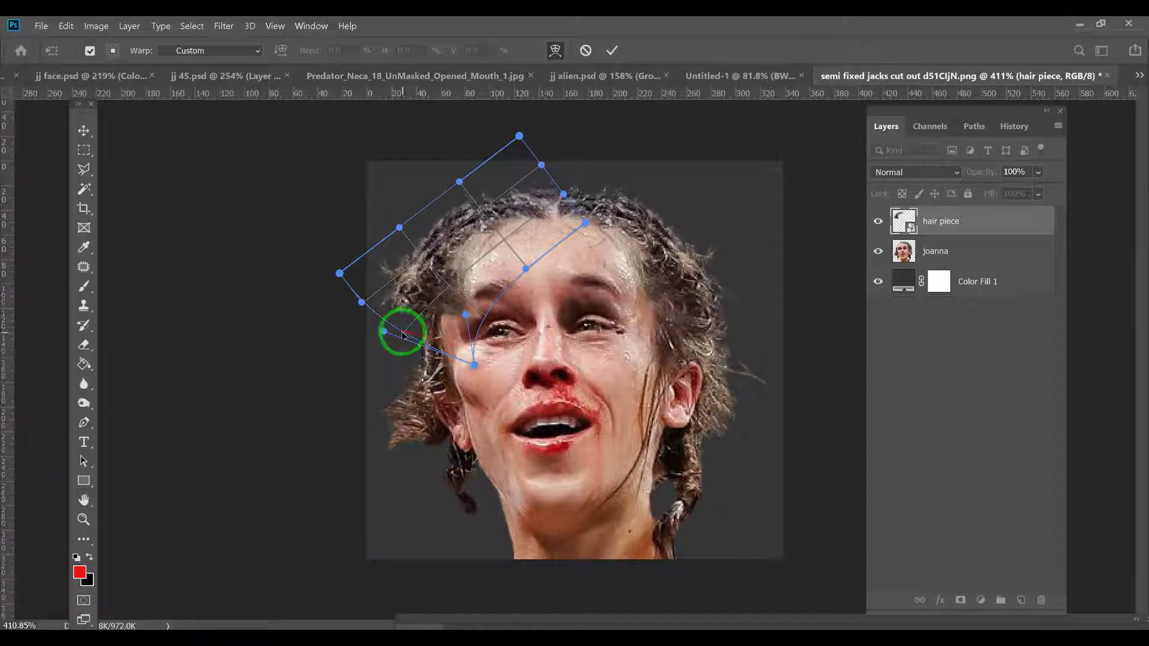
drag(385, 331, 453, 356)
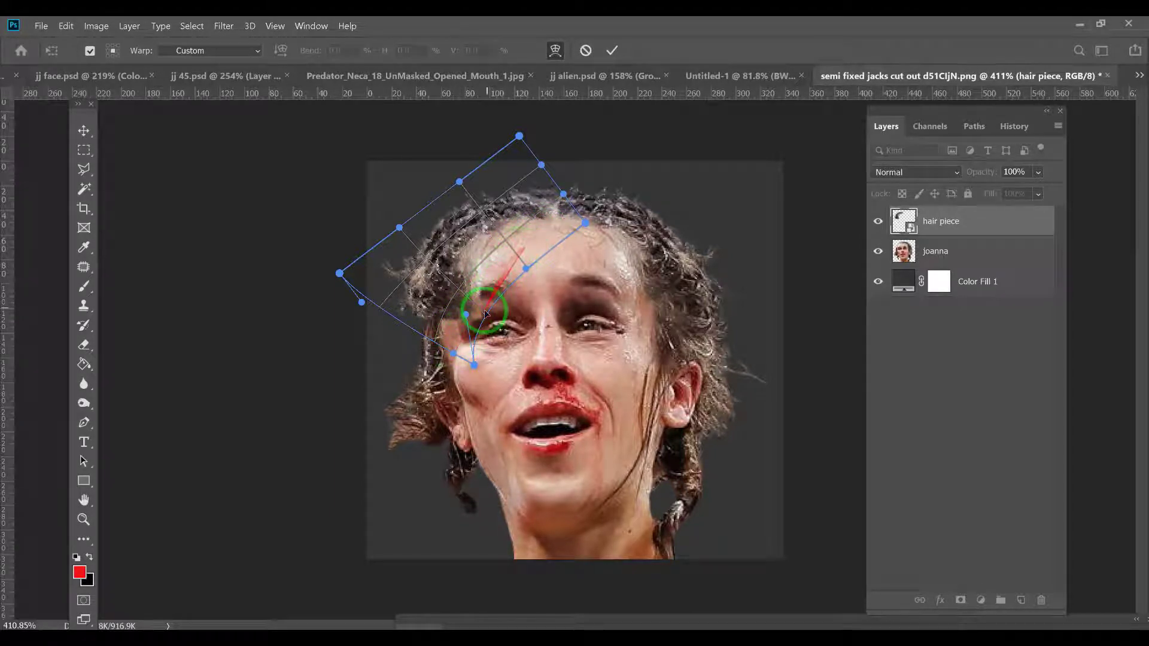
drag(477, 366, 655, 390)
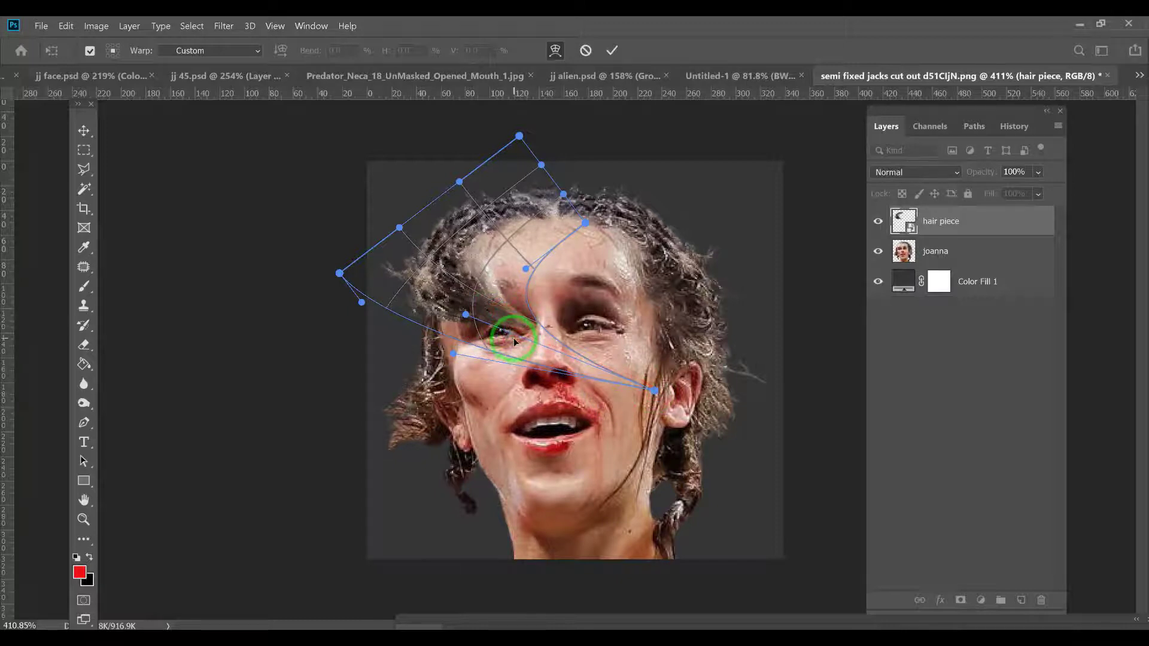
key(ctrl+z)
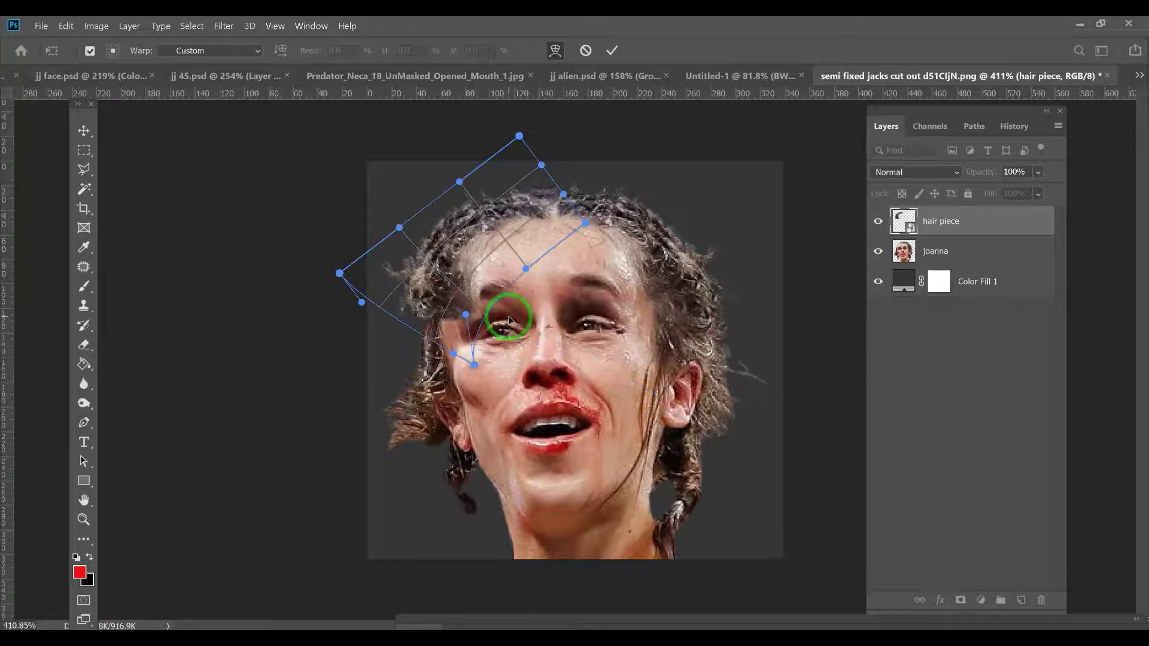
- Try bending the hair piece's outer edge inward to follow the curve of the head, and cancel the warp
mouse_move(461, 338)
mouse_down()
mouse_move(377, 303)
mouse_move(422, 327)
mouse_up()
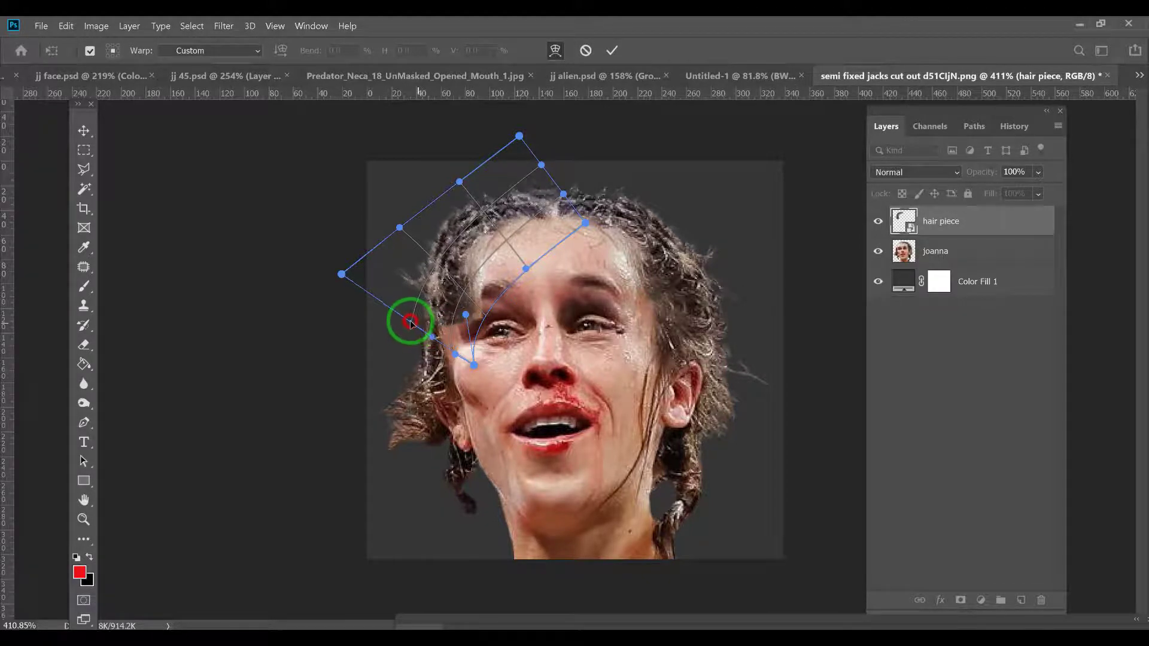
mouse_move(341, 274)
mouse_down()
mouse_move(418, 336)
mouse_move(456, 345)
mouse_move(447, 328)
mouse_move(437, 349)
mouse_up()
mouse_move(463, 288)
mouse_down()
mouse_move(500, 179)
mouse_move(456, 196)
mouse_move(451, 219)
mouse_move(468, 191)
mouse_up()
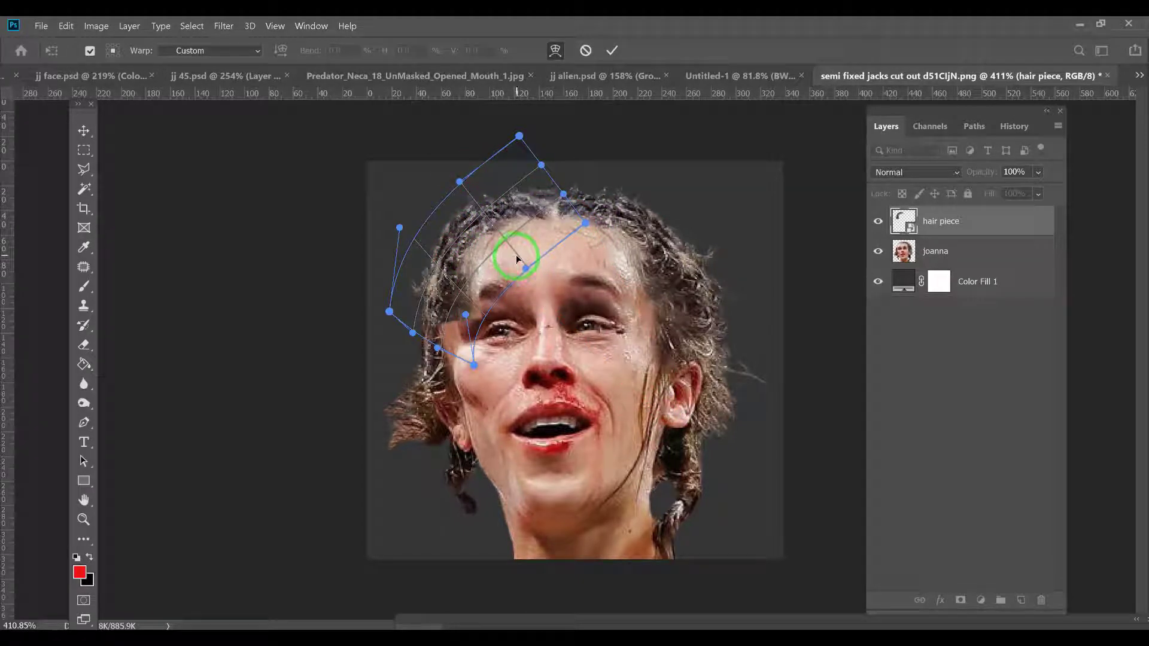
mouse_move(468, 286)
mouse_down()
mouse_move(473, 240)
mouse_move(496, 240)
mouse_move(464, 219)
mouse_move(513, 232)
mouse_up()
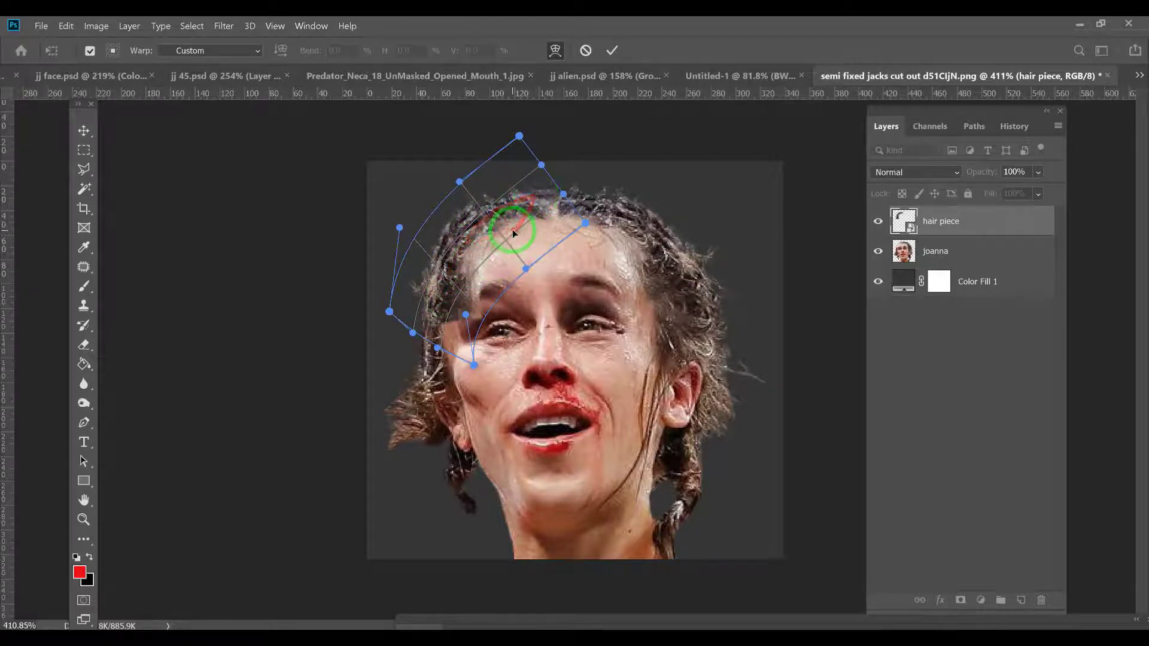
key(Return)
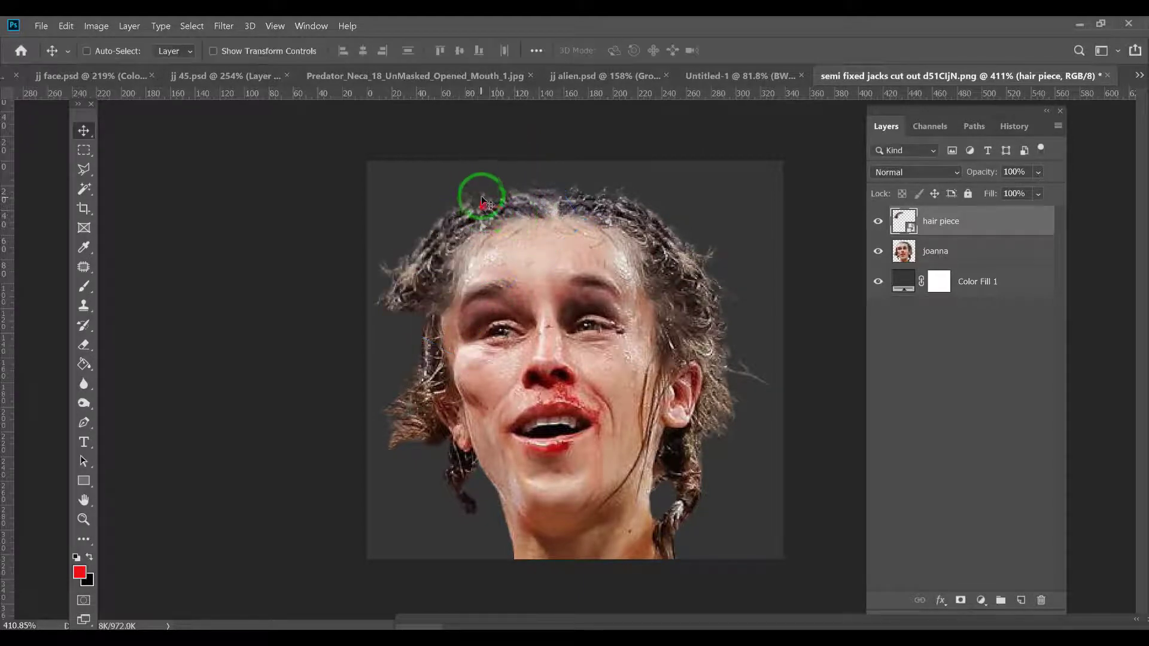
- Scale the hair piece proportionally to about 89% with Free Transform and apply it
click(66, 26)
click(128, 323)
drag(385, 270, 424, 335)
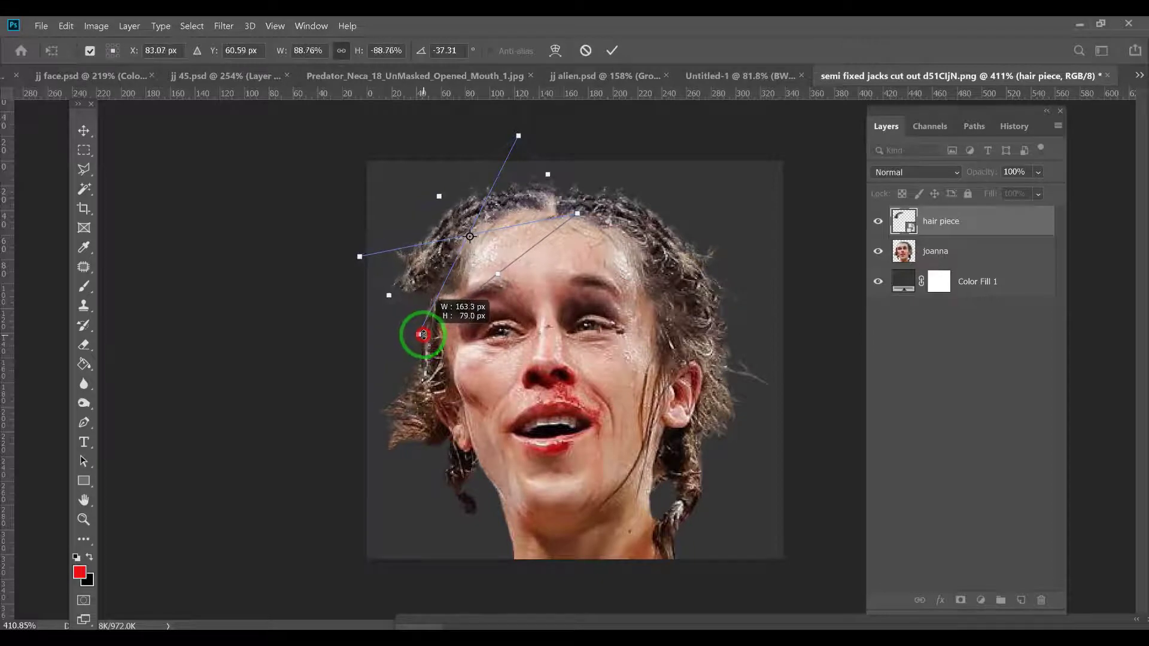
key(Return)
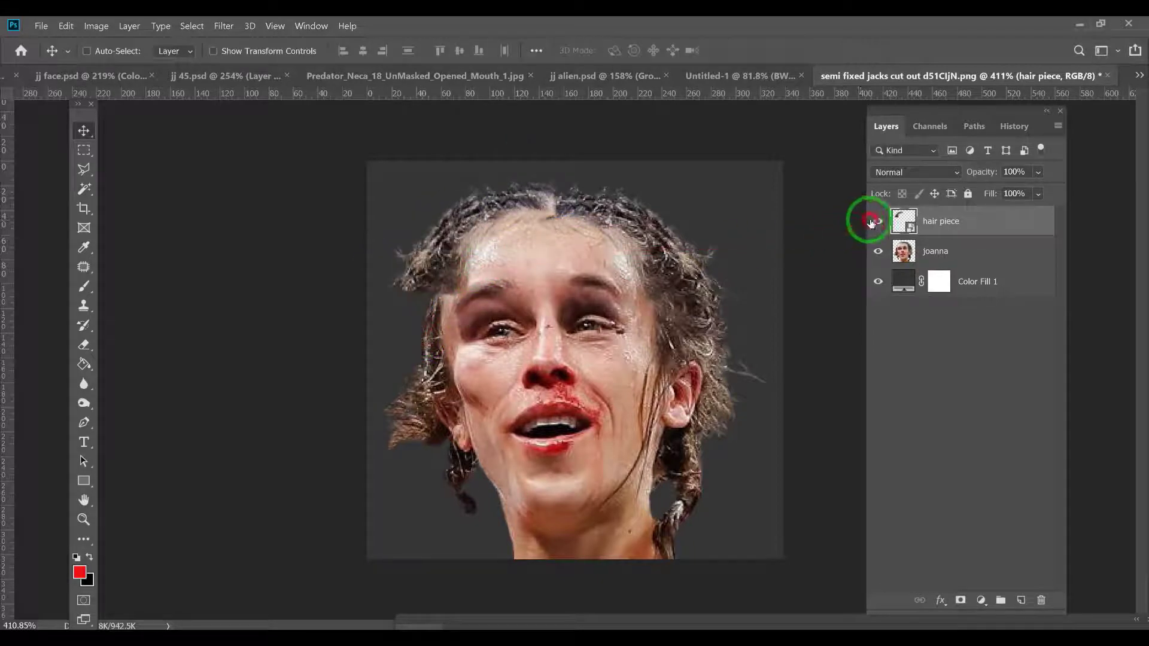
- Hide and show the hair piece layer to compare the portrait with and without it
drag(871, 223, 651, 233)
mouse_move(590, 205)
mouse_down()
mouse_move(693, 284)
mouse_move(577, 193)
mouse_move(605, 205)
mouse_move(535, 213)
mouse_up()
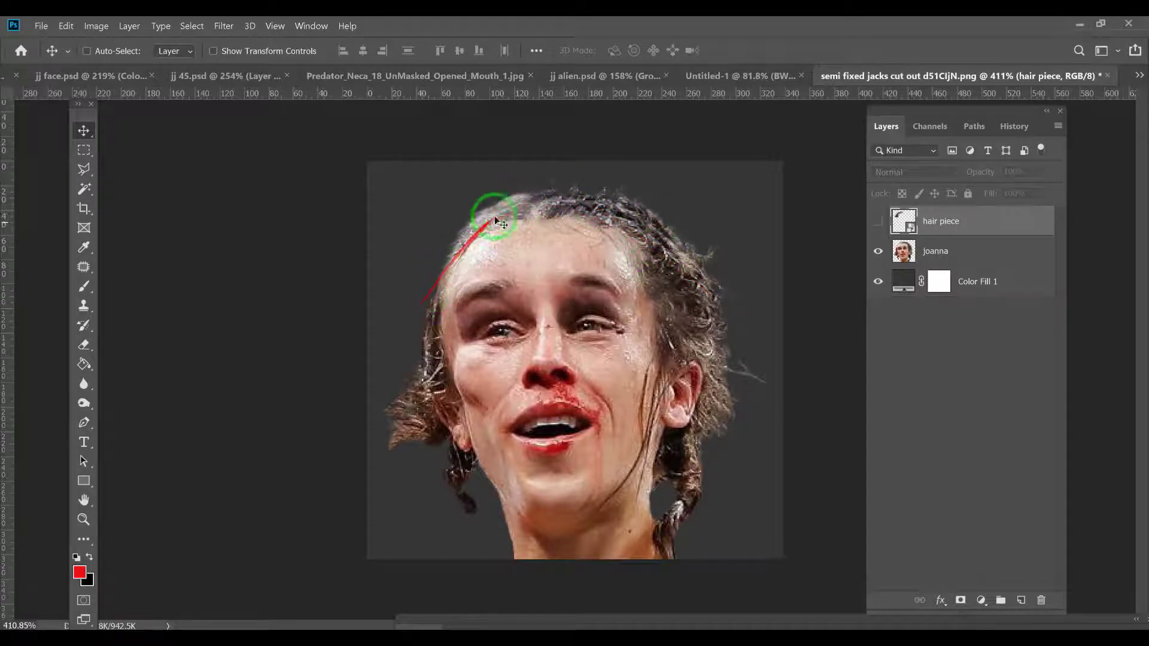
click(878, 220)
click(907, 220)
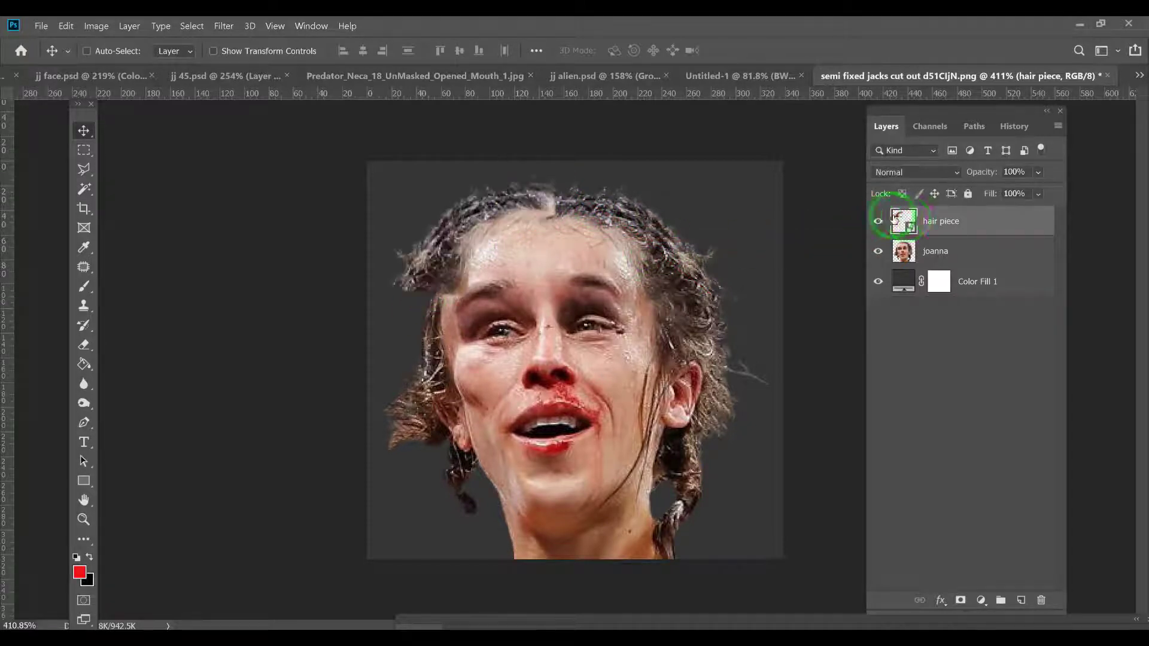
- Warp the hair piece by pulling its lower end in toward the temple and adjusting its upper end, and apply the warp
click(66, 26)
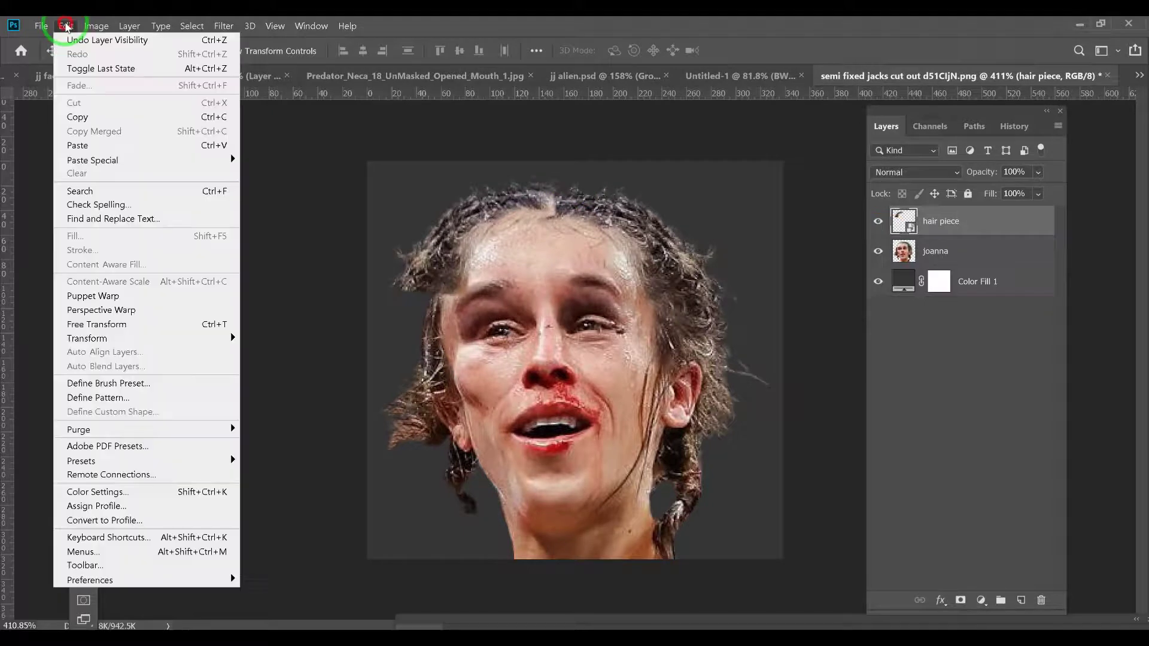
mouse_move(156, 339)
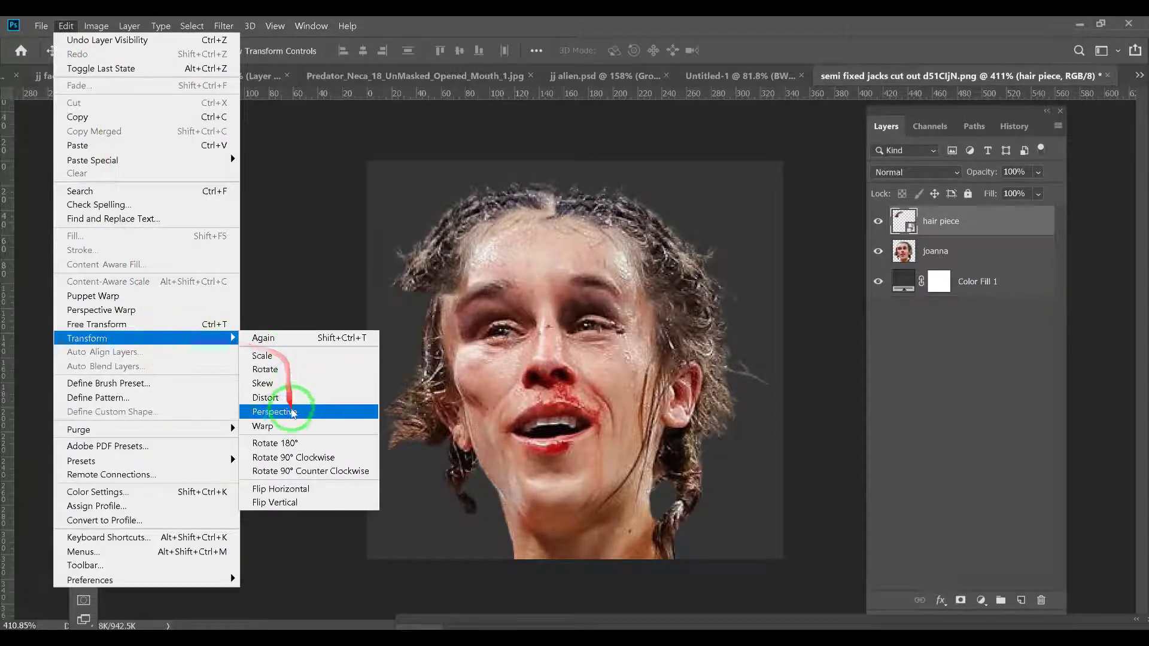
click(294, 414)
drag(423, 321, 453, 350)
mouse_move(404, 311)
mouse_down()
mouse_move(380, 277)
mouse_move(413, 314)
mouse_up()
drag(361, 258, 388, 278)
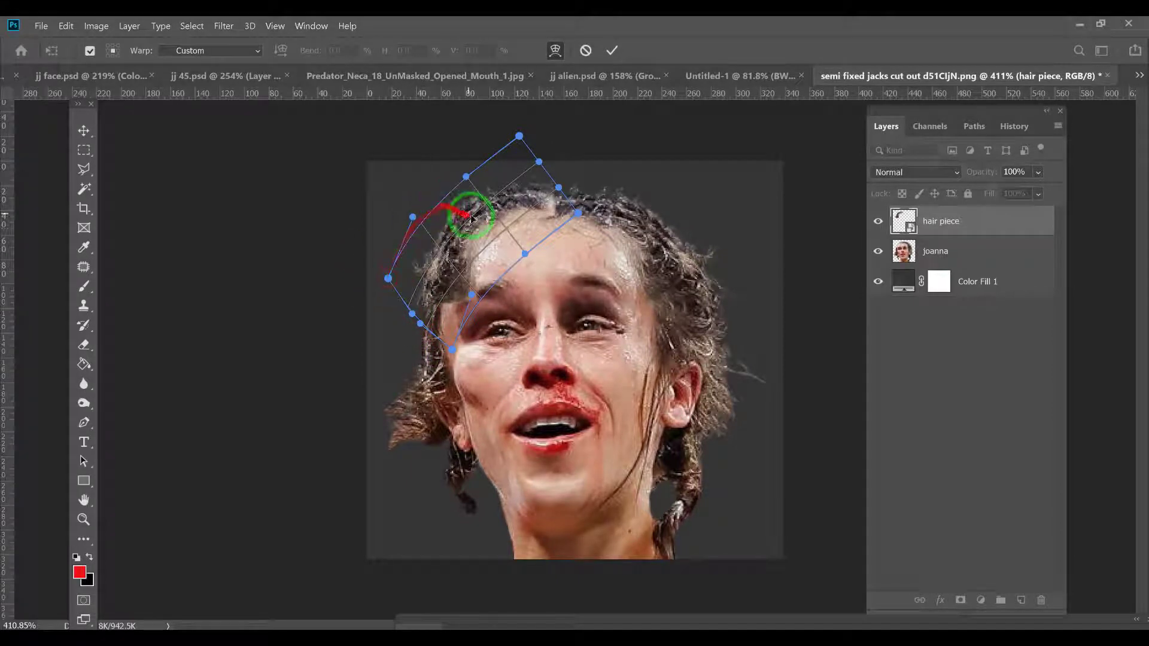
drag(478, 254, 482, 302)
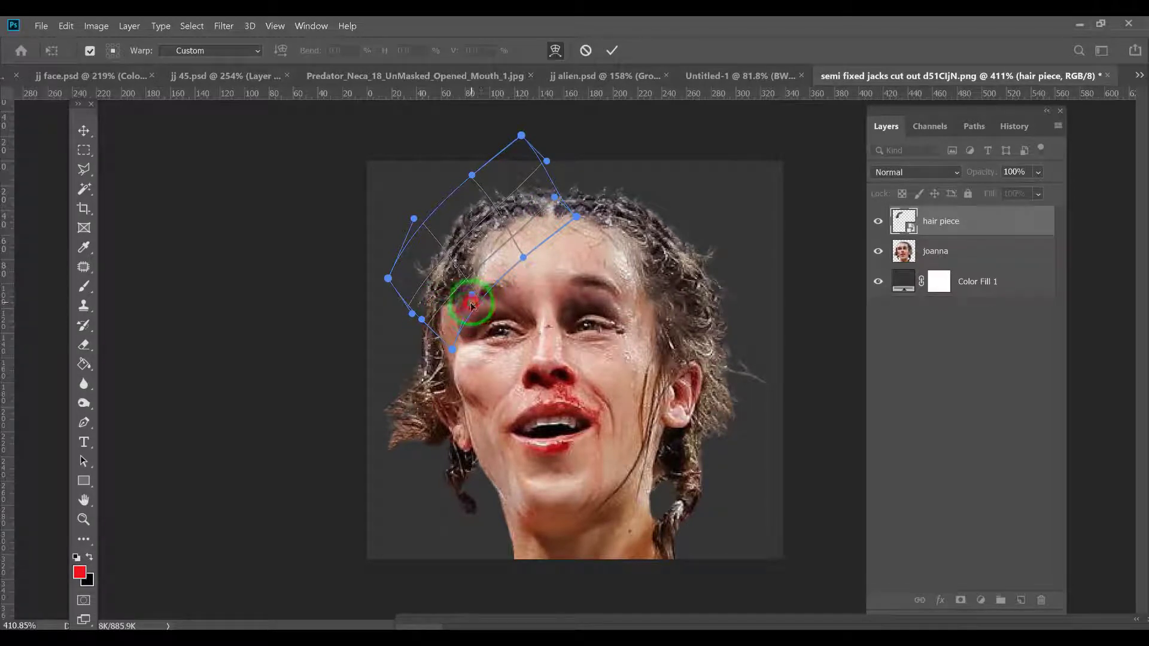
drag(456, 343, 513, 179)
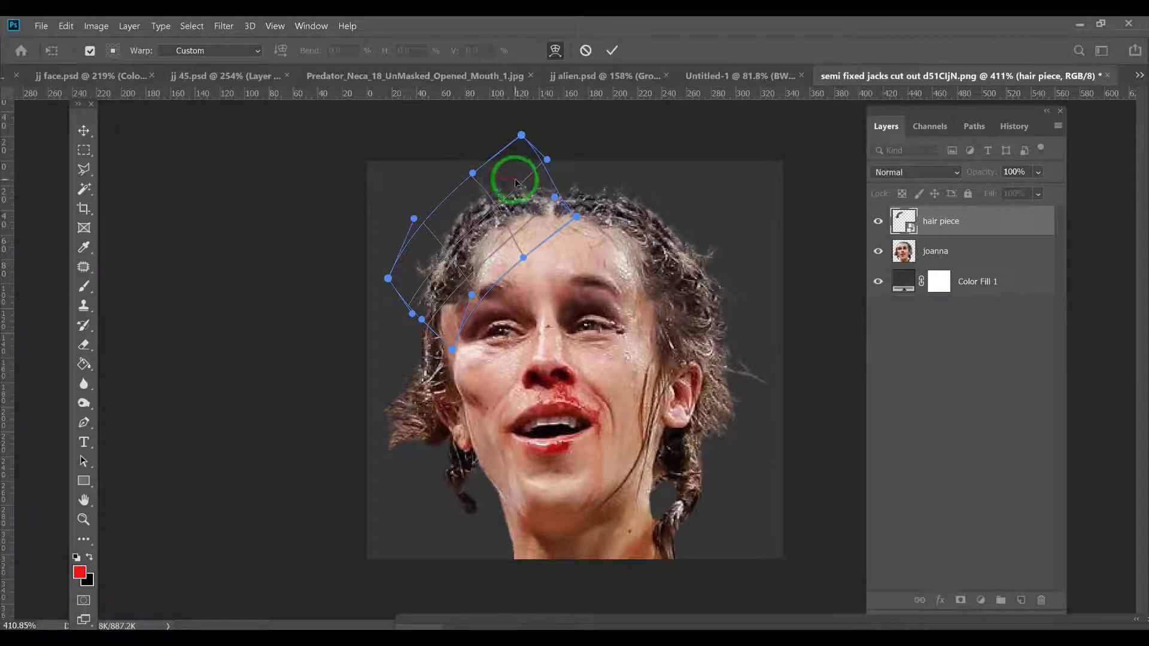
drag(521, 135, 519, 130)
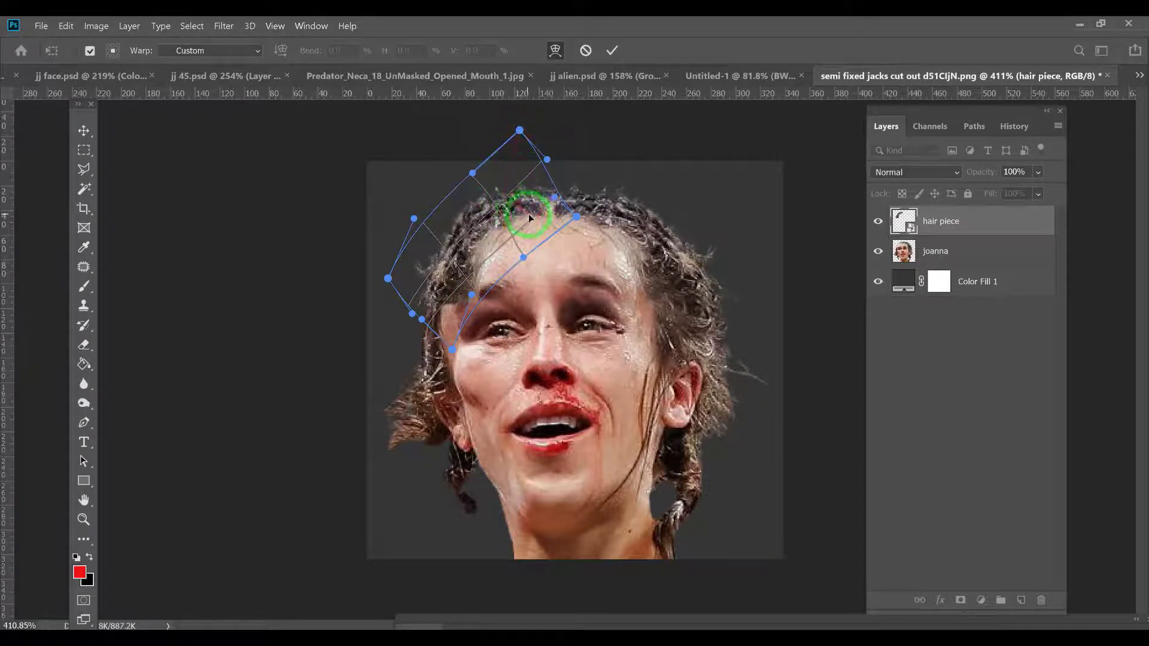
key(Return)
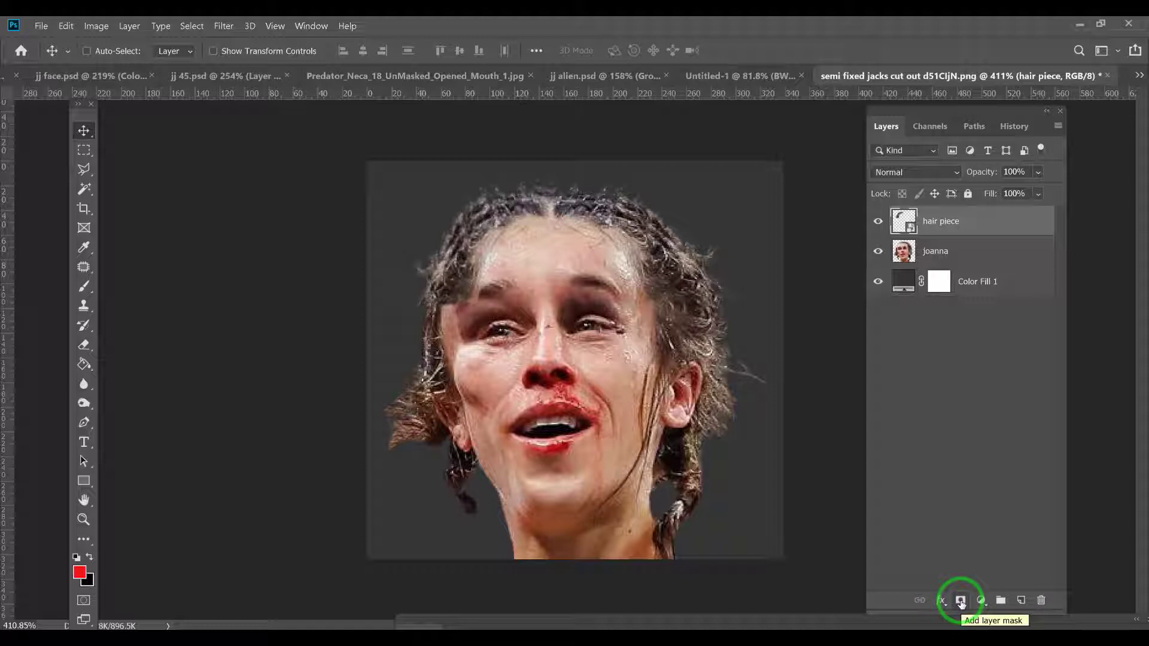
- Add a layer mask to the hair piece and paint black at 5% flow to blend its inner edge into the forehead and temple
click(960, 600)
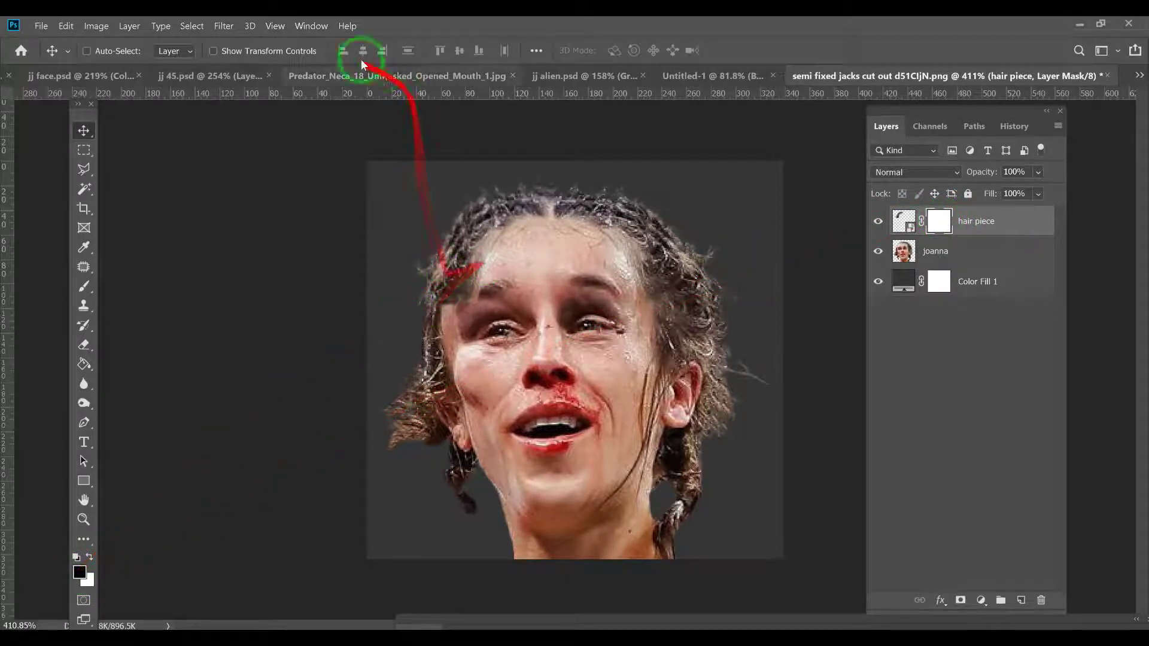
click(85, 286)
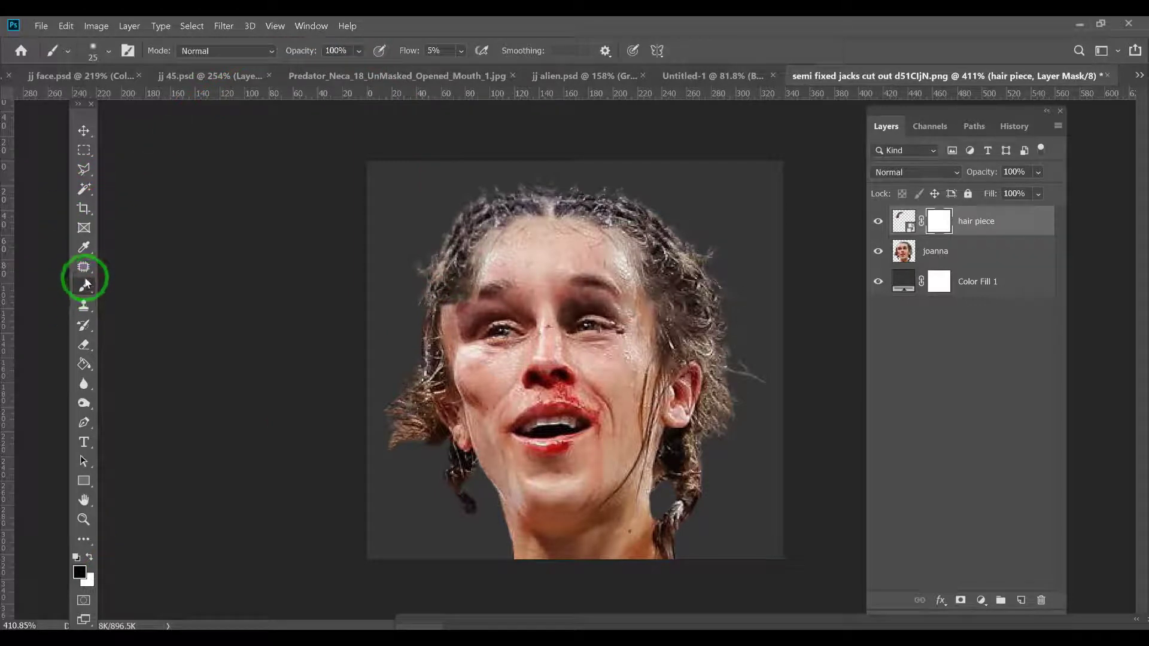
click(442, 50)
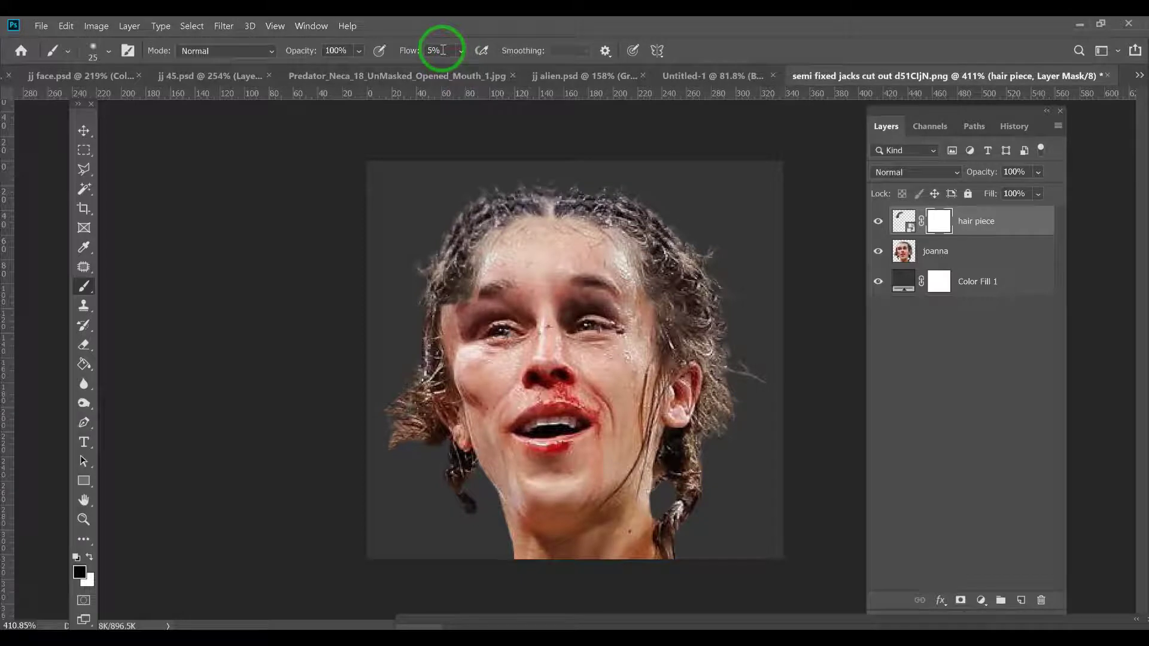
mouse_move(461, 278)
mouse_down()
mouse_move(455, 330)
mouse_move(467, 284)
mouse_move(478, 268)
mouse_move(454, 326)
mouse_move(487, 263)
mouse_move(461, 318)
mouse_move(482, 281)
mouse_up()
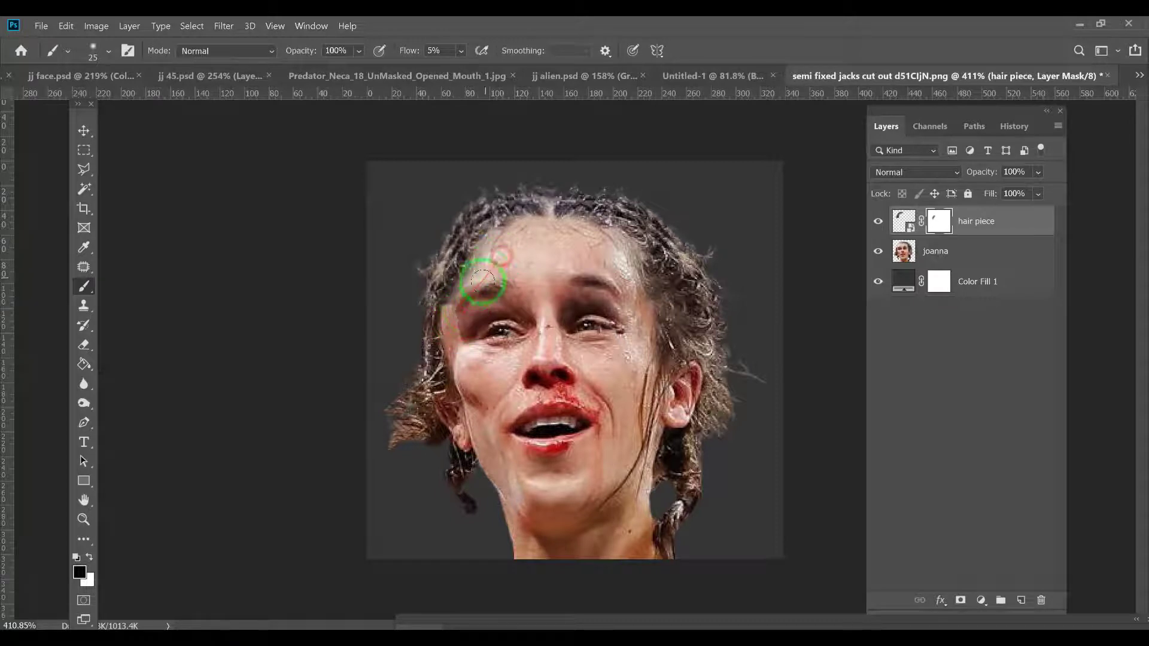
mouse_move(452, 317)
mouse_down()
mouse_move(481, 261)
mouse_move(443, 332)
mouse_move(509, 243)
mouse_move(467, 297)
mouse_move(494, 251)
mouse_move(509, 237)
mouse_move(485, 278)
mouse_move(522, 235)
mouse_move(450, 318)
mouse_move(491, 256)
mouse_move(465, 308)
mouse_move(493, 234)
mouse_move(473, 219)
mouse_move(466, 244)
mouse_move(460, 239)
mouse_move(475, 213)
mouse_move(461, 209)
mouse_move(469, 205)
mouse_up()
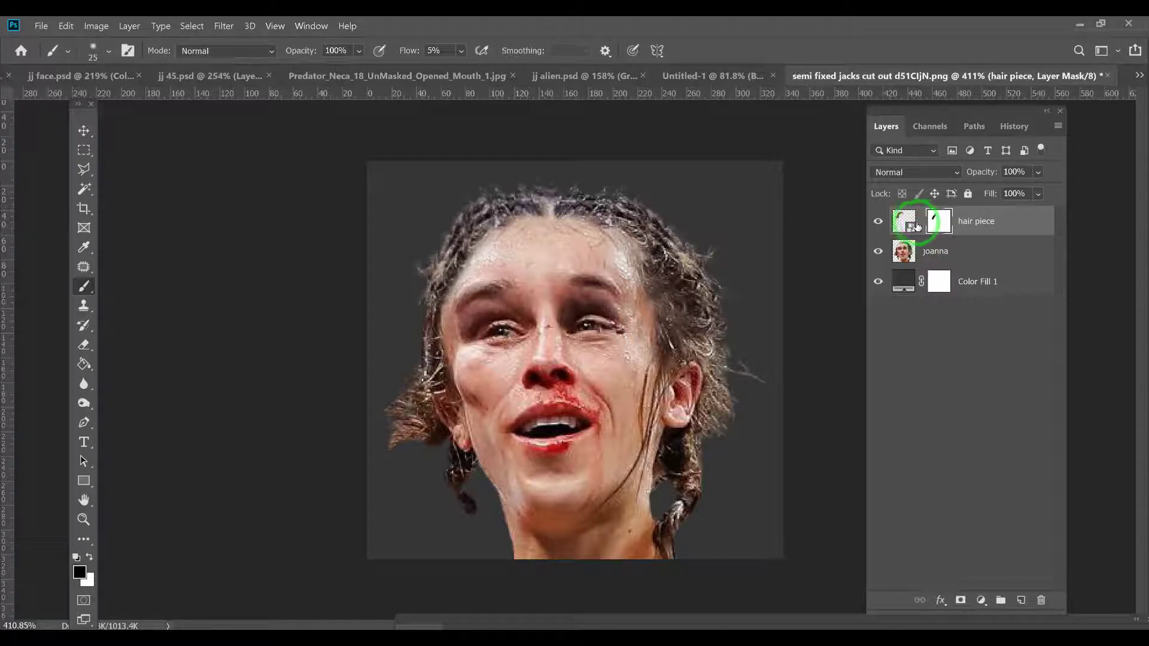
- Unlink the hair piece from its mask, warp its upper outer edge inward to follow the skull, and apply it
click(903, 221)
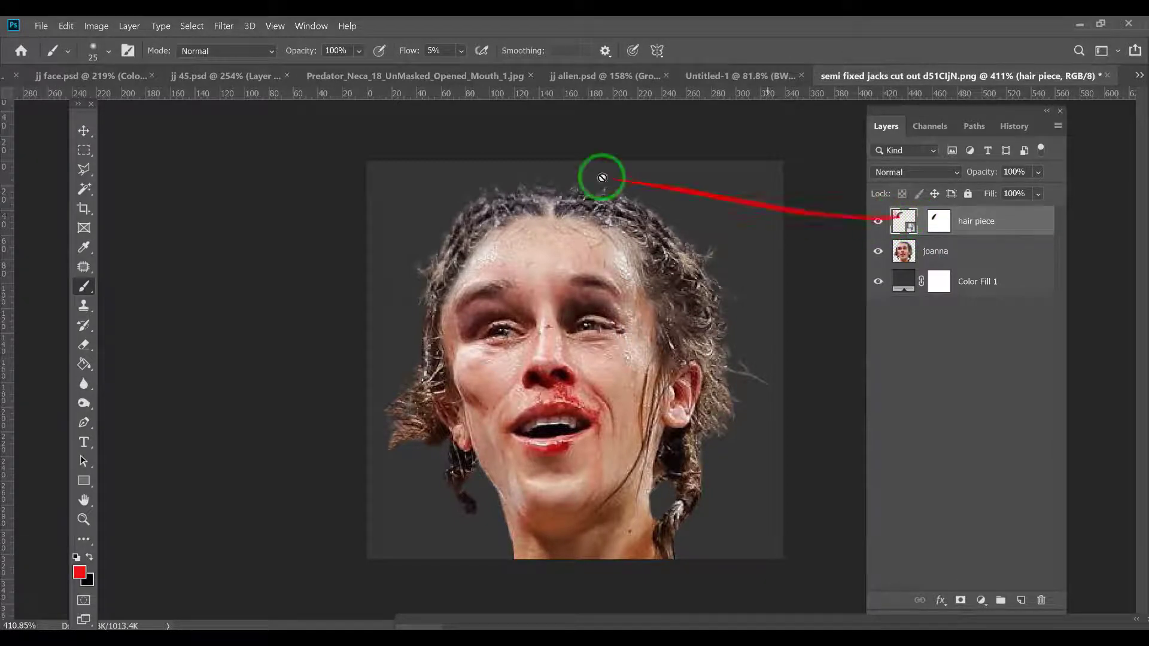
click(66, 25)
mouse_move(133, 338)
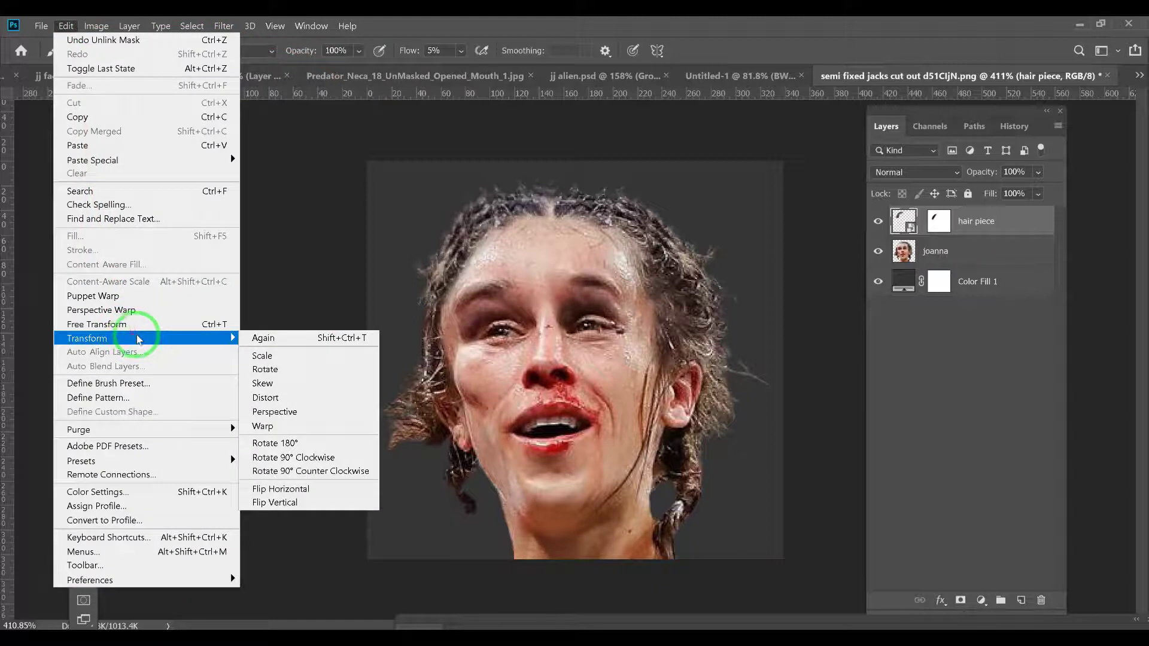
click(274, 422)
drag(473, 173, 470, 196)
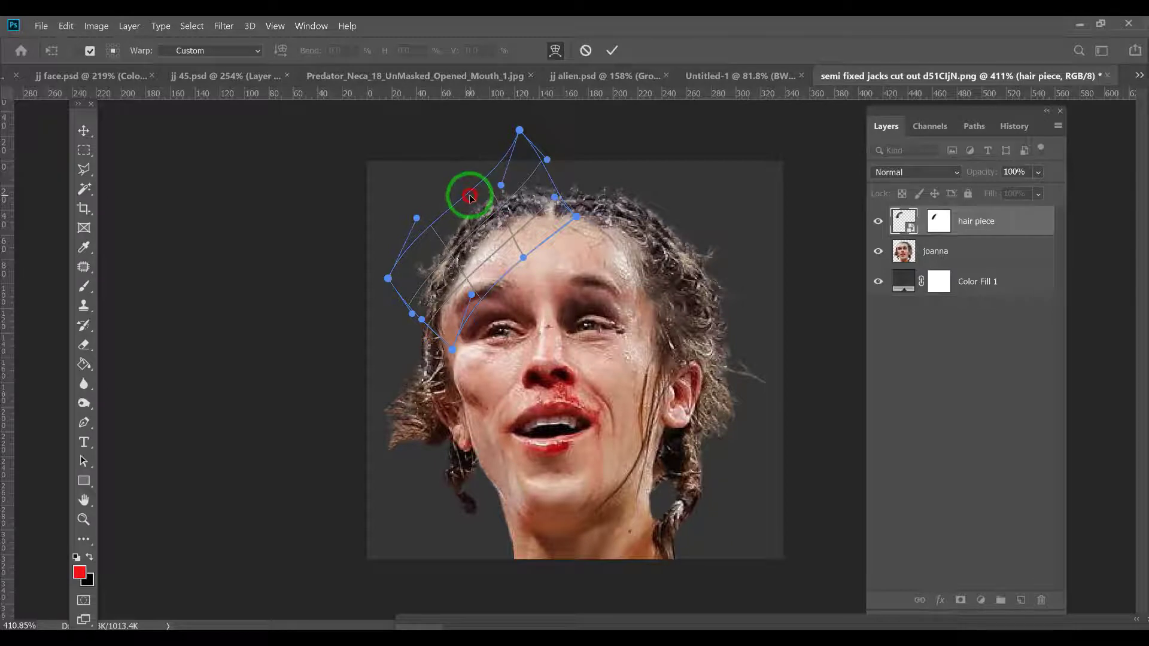
key(Return)
key(b)
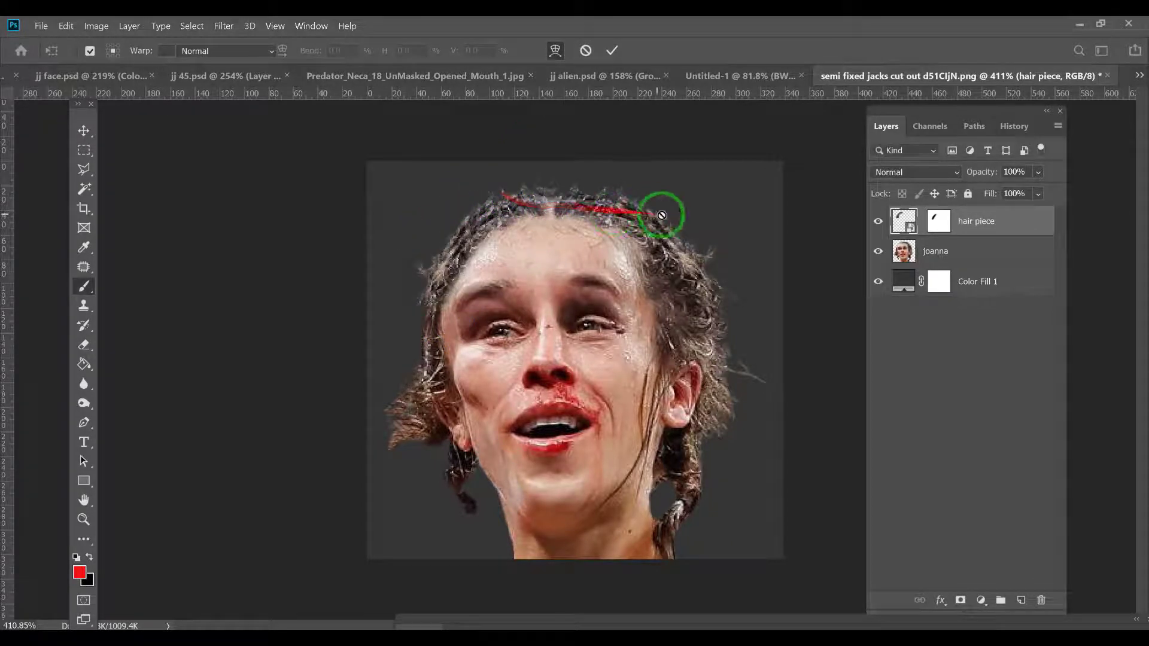
- Hide and show the hair piece layer repeatedly to compare the head shape with and without it
key(ctrl+minus)
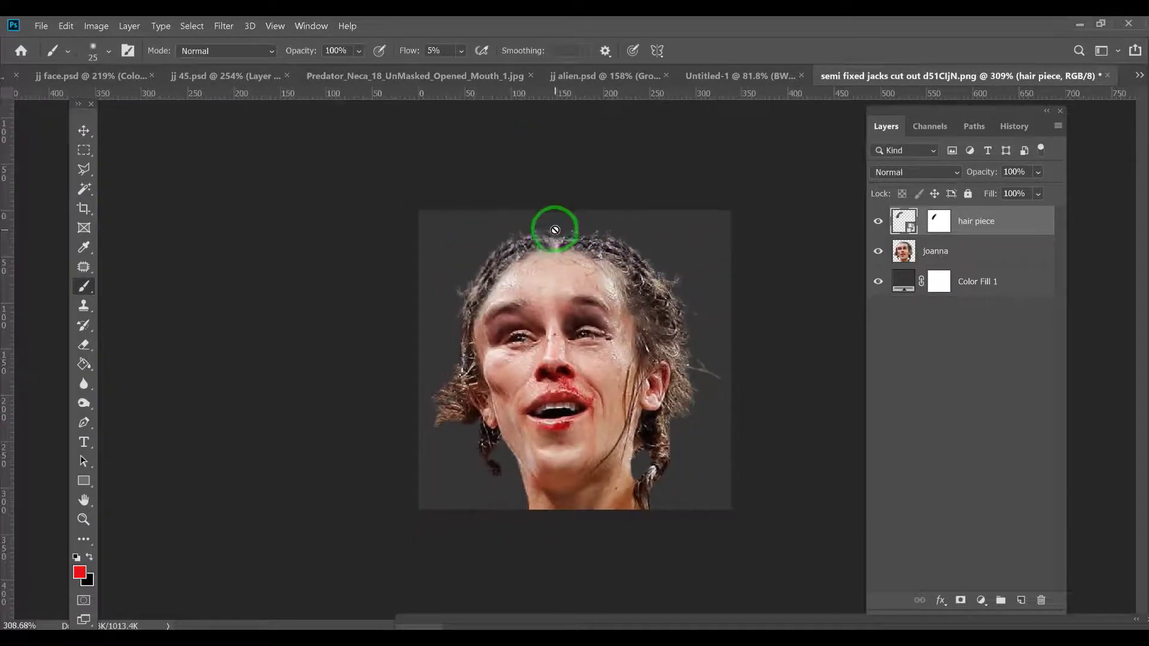
click(878, 221)
click(879, 222)
click(878, 222)
click(878, 222)
click(879, 222)
click(879, 222)
click(878, 222)
click(879, 222)
- Warp the hair piece again to refine its upper section near the center parting, and apply the warp
key(ctrl+plus)
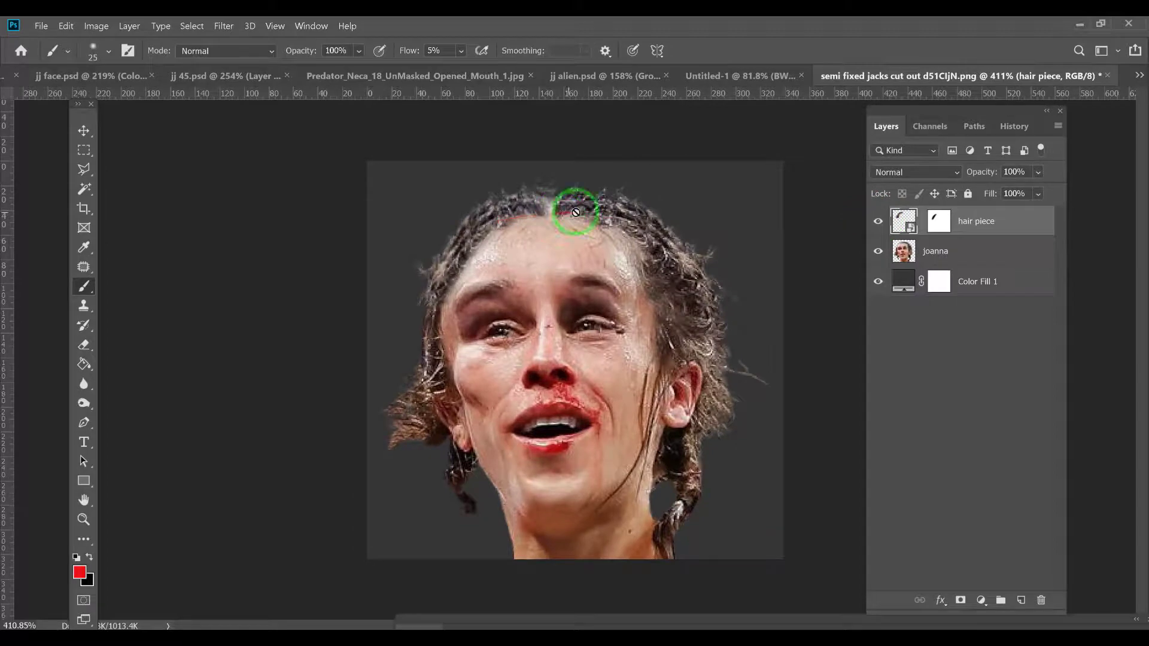
scroll(598, 198, up, 3)
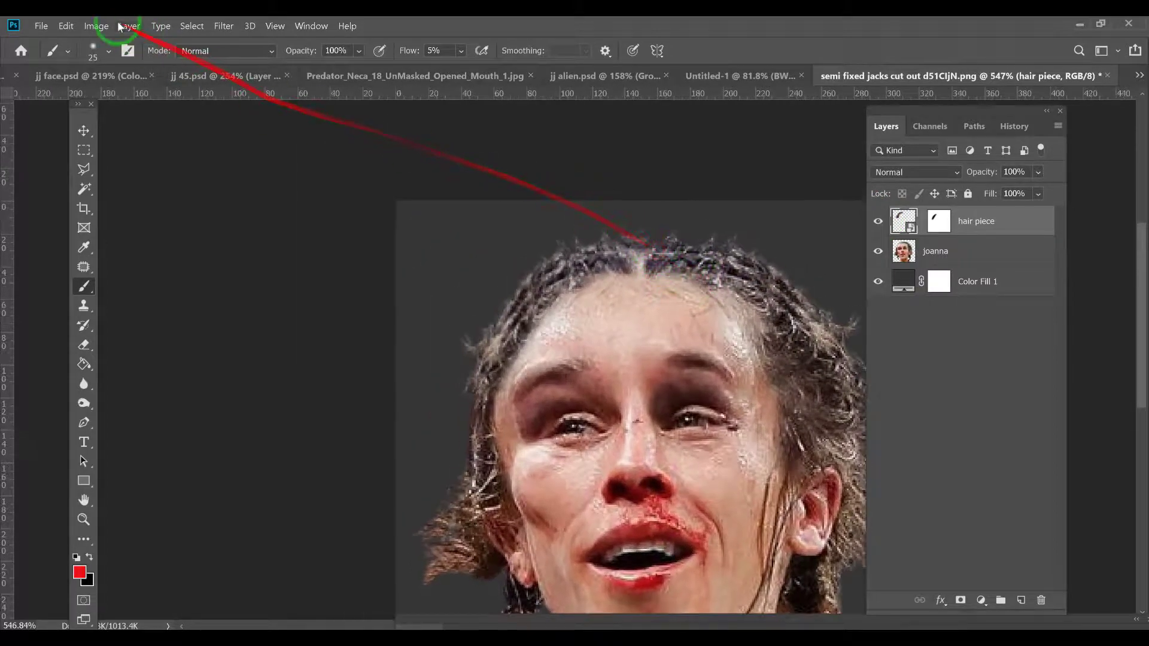
click(67, 26)
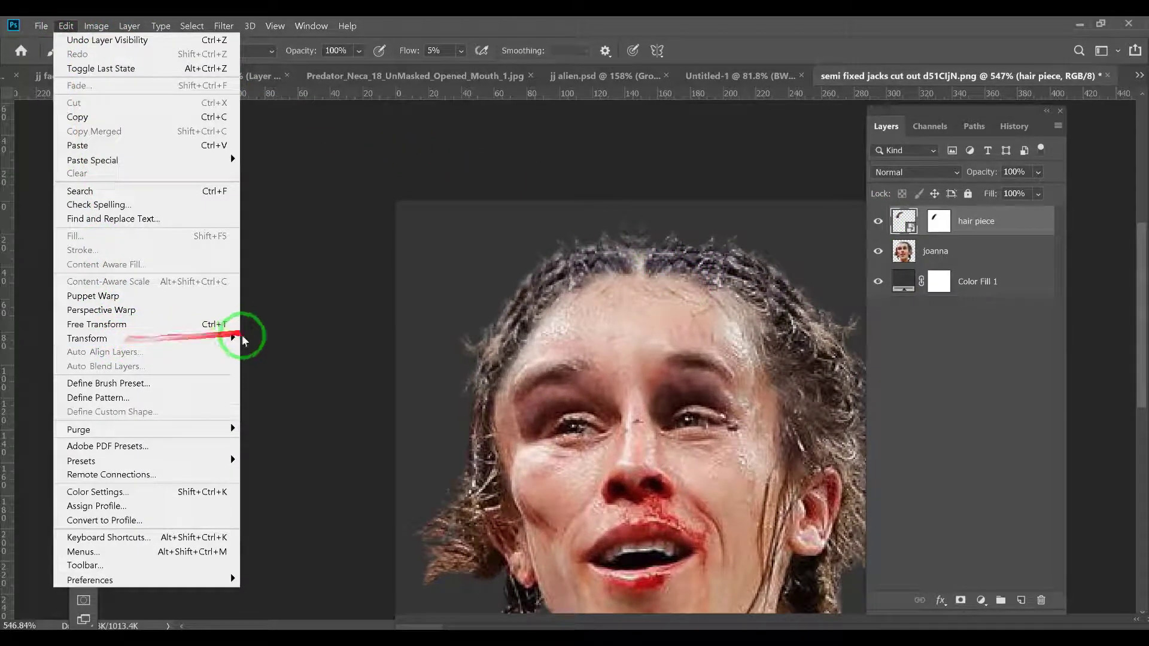
mouse_move(225, 339)
click(263, 426)
mouse_move(538, 287)
mouse_down()
mouse_move(638, 255)
mouse_move(608, 251)
mouse_move(609, 268)
mouse_move(623, 261)
mouse_move(600, 259)
mouse_move(613, 256)
mouse_move(611, 265)
mouse_move(617, 251)
mouse_up()
key(Return)
key(b)
- Toggle the hair piece off and on to check the refined hairline against the bare scalp
scroll(616, 256, down, 5)
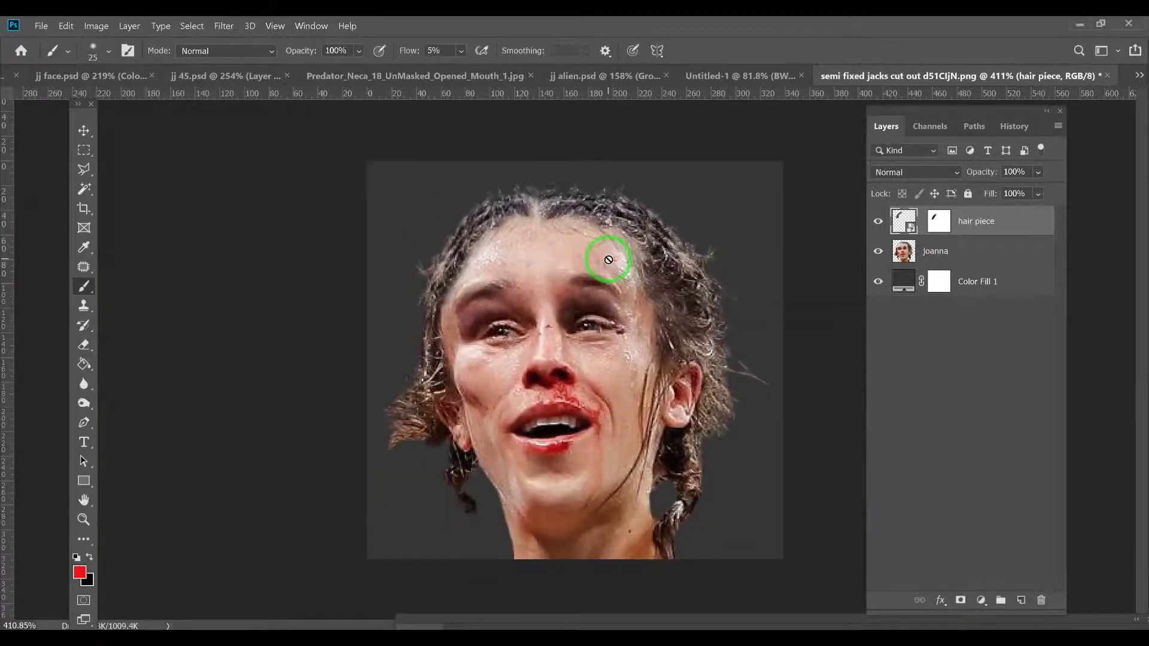
click(877, 222)
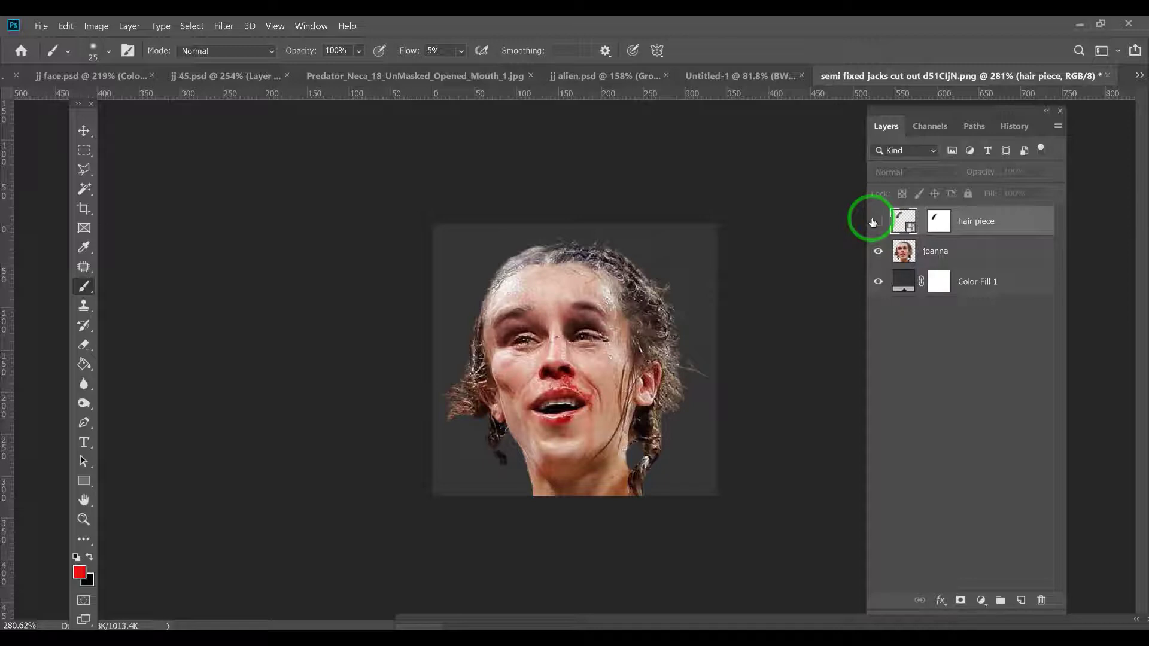
click(876, 221)
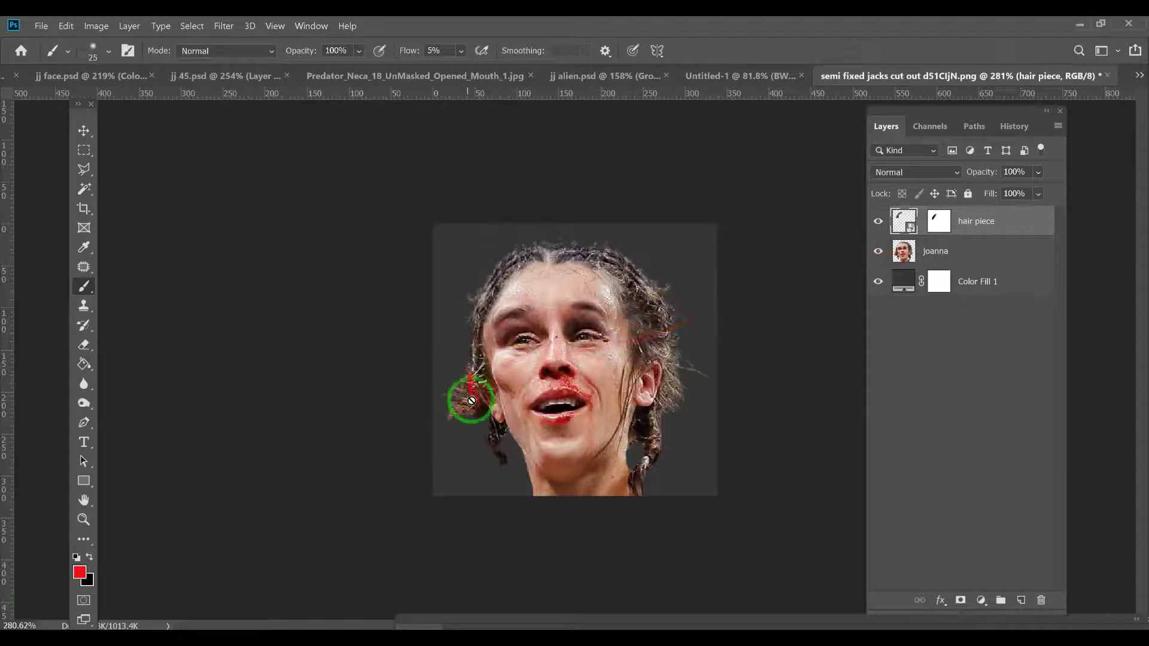
- On the portrait layer, outline the loose hair beside the fully visible ear with the Polygonal Lasso at 1 px feather
click(83, 168)
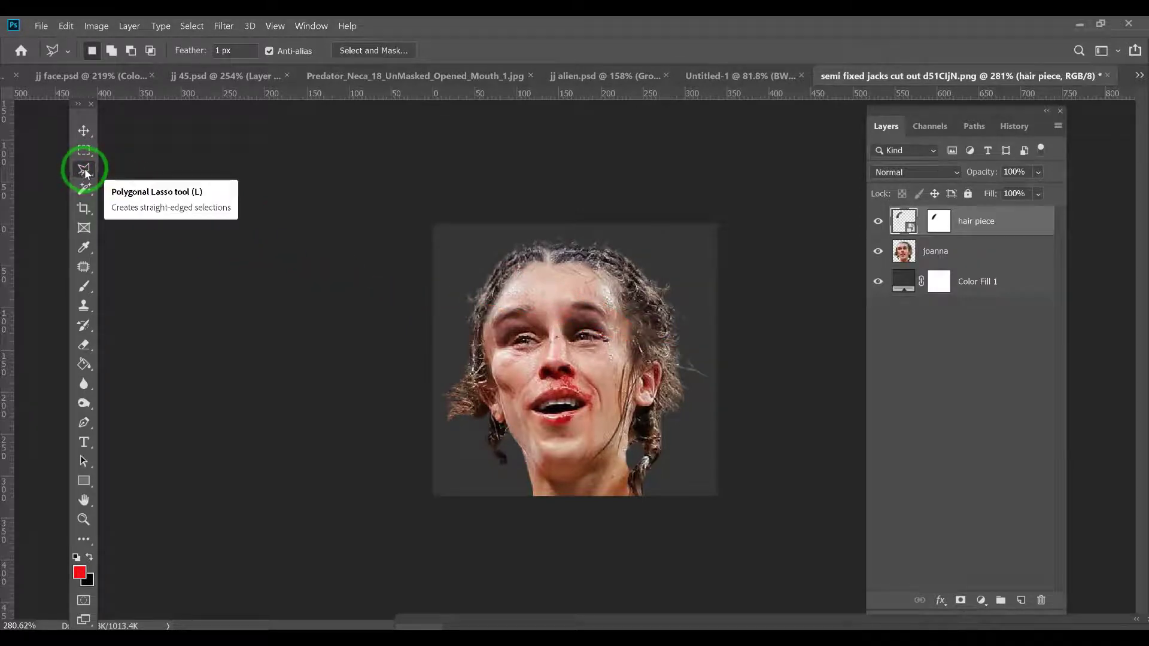
click(905, 253)
drag(682, 385, 776, 365)
click(782, 360)
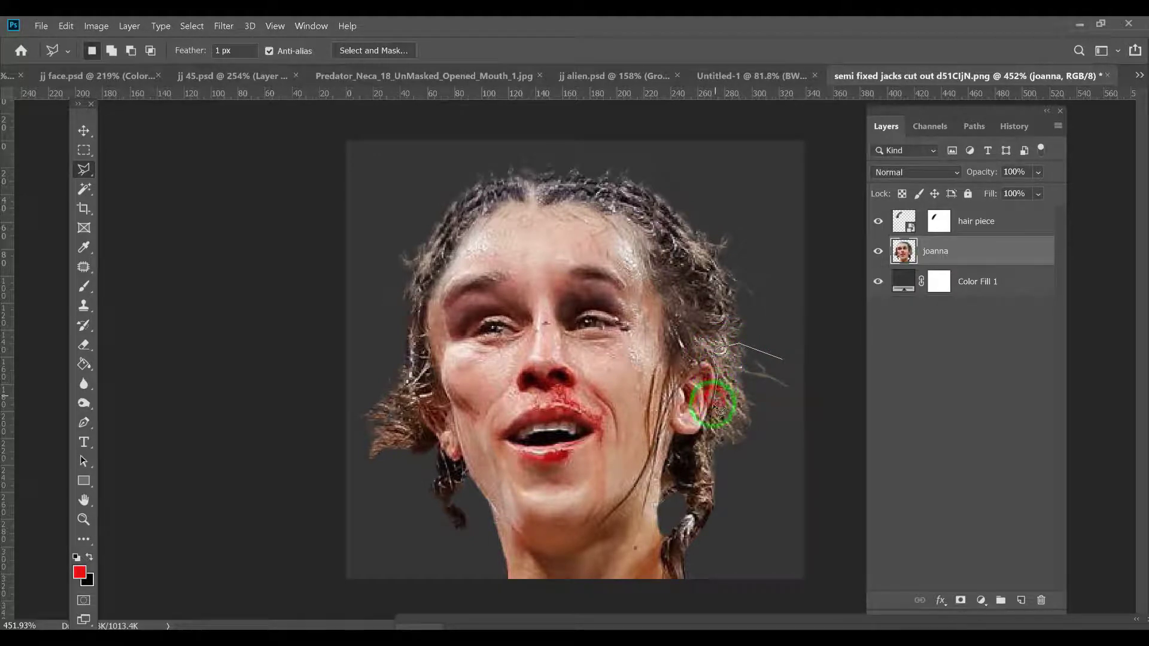
mouse_move(718, 455)
mouse_down()
mouse_move(773, 460)
mouse_move(798, 431)
mouse_move(807, 395)
mouse_move(789, 359)
mouse_move(744, 352)
mouse_up()
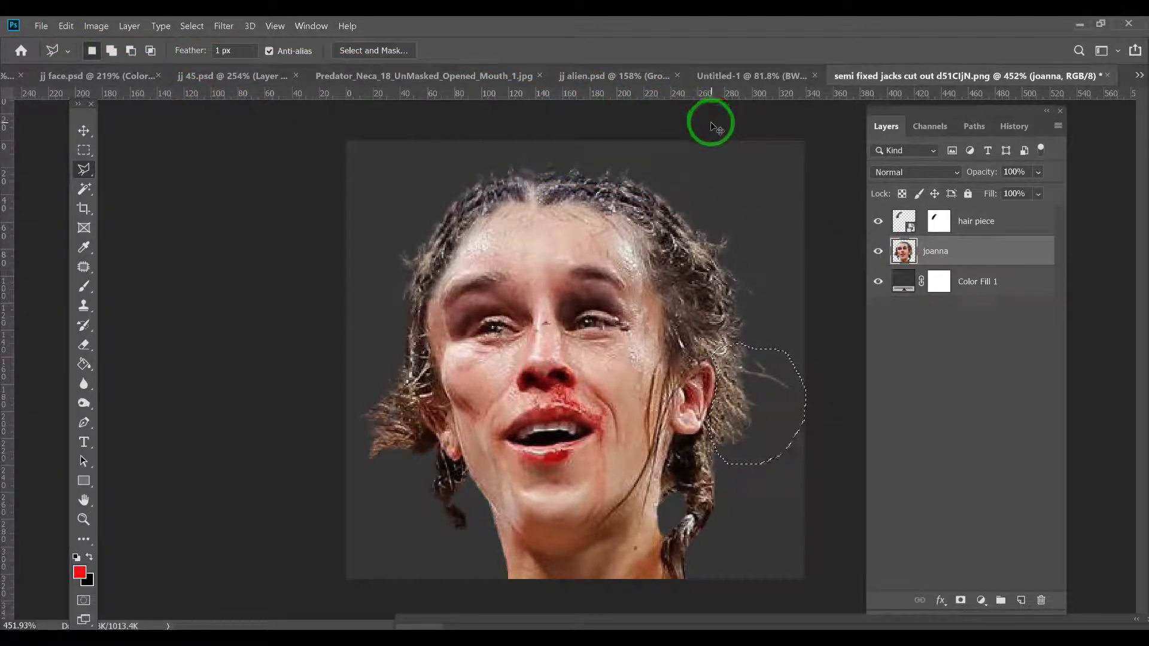
- Copy the selected loose hair to a new layer and convert that layer to a smart object
key(ctrl+j)
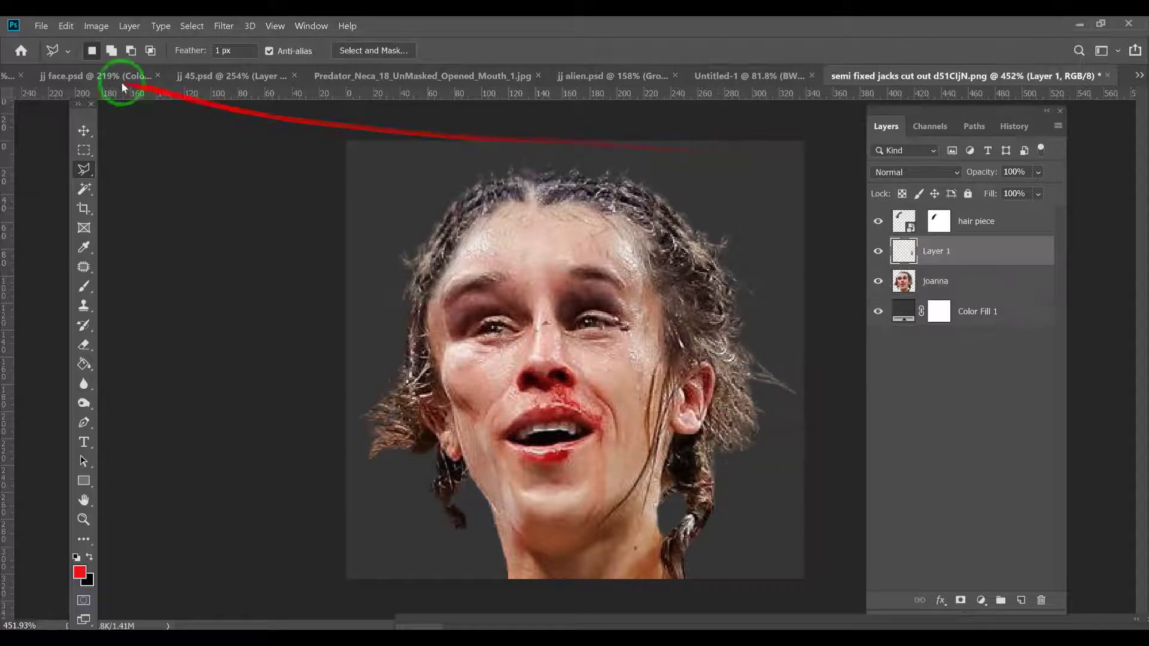
right_click(951, 251)
click(862, 211)
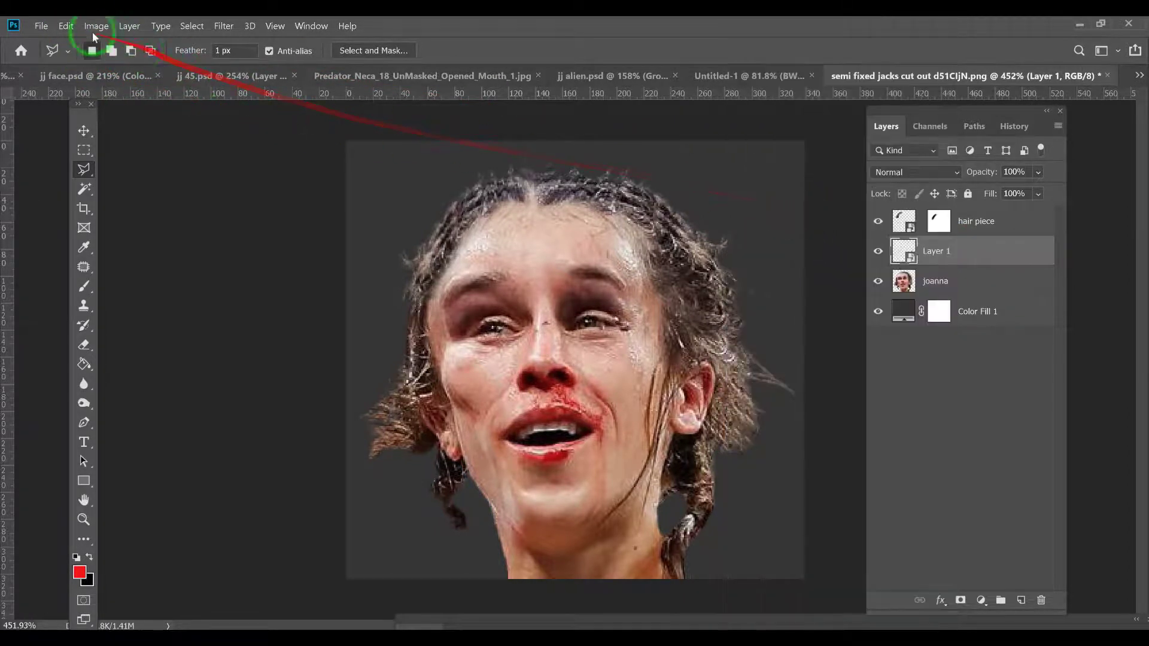
- Flip the copied hair horizontally, move it over the hair tuft on the opposite side of the head, and apply the transform
click(65, 25)
click(126, 322)
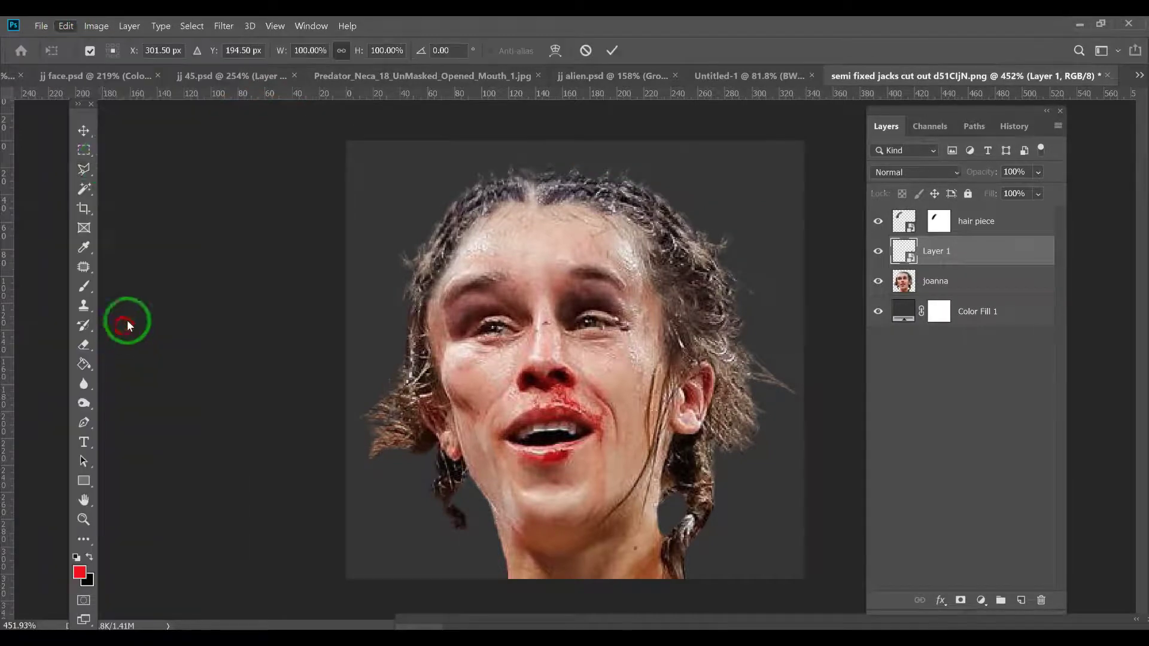
click(65, 25)
mouse_move(117, 339)
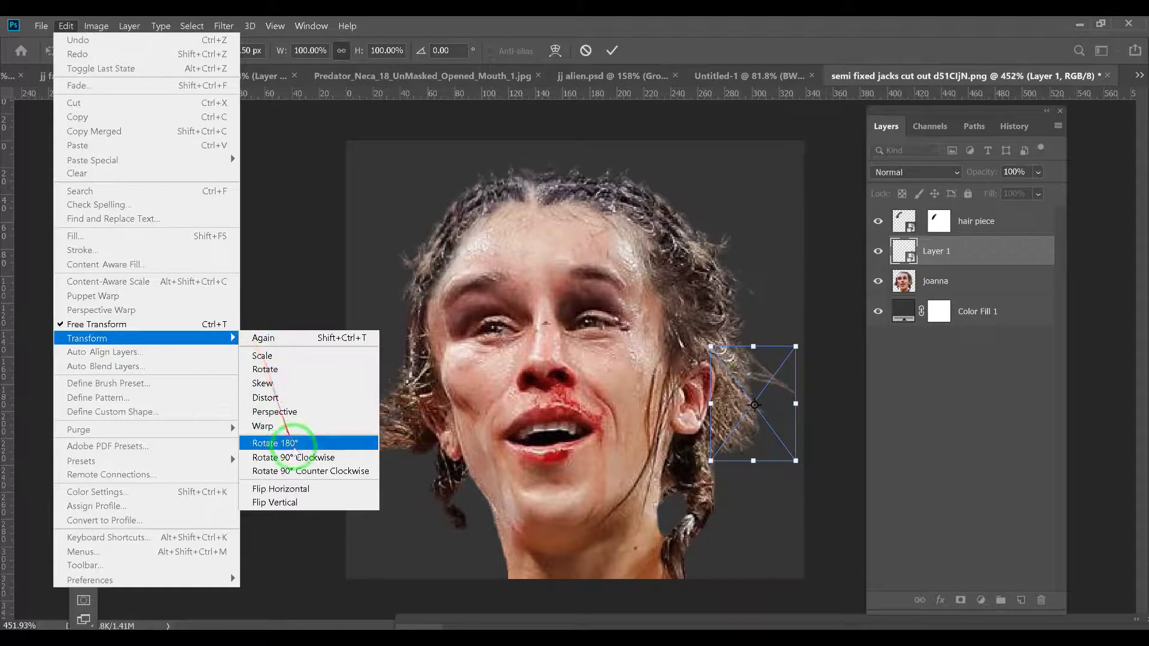
click(281, 489)
mouse_move(775, 385)
mouse_down()
mouse_move(397, 396)
mouse_move(422, 417)
mouse_move(480, 417)
mouse_move(409, 412)
mouse_up()
key(Return)
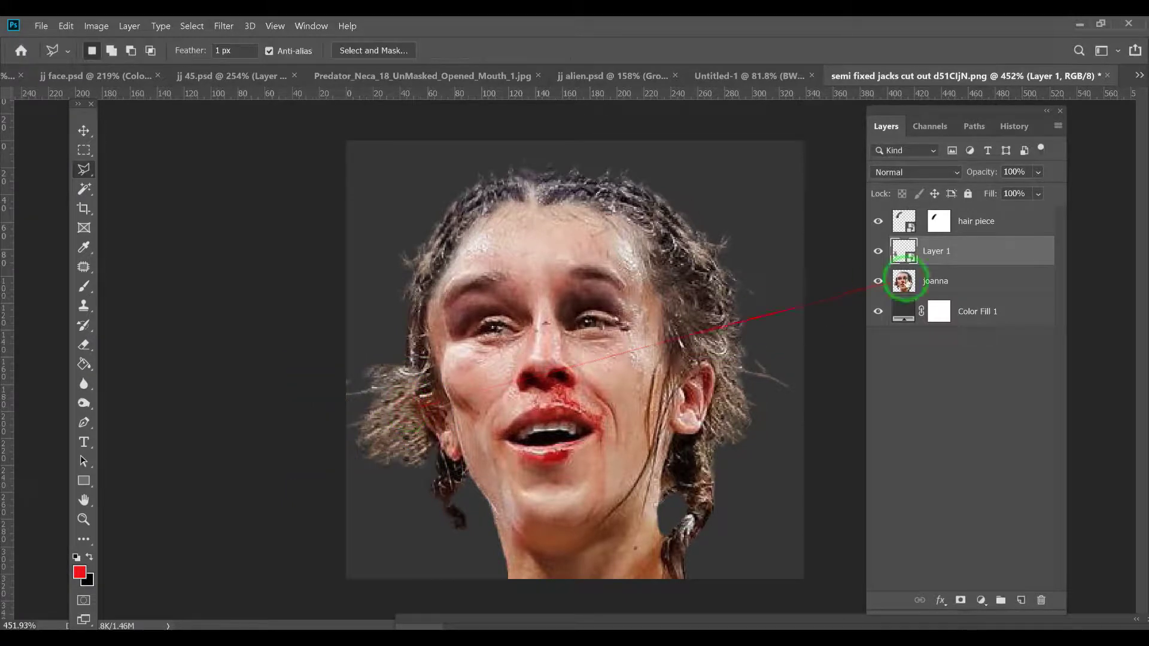
- Clip Layer 1 to the portrait layer and toggle its visibility to compare the hair tuft with and without it
alt+click(952, 265)
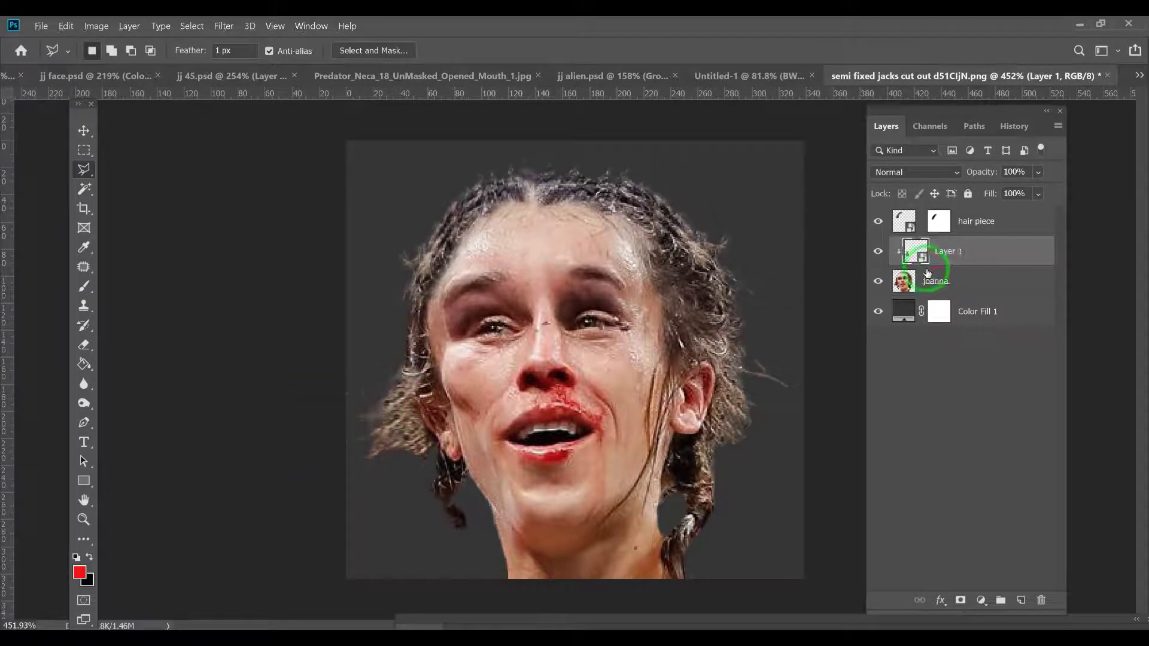
scroll(467, 371, up, 1)
click(878, 252)
click(878, 253)
click(878, 253)
click(878, 253)
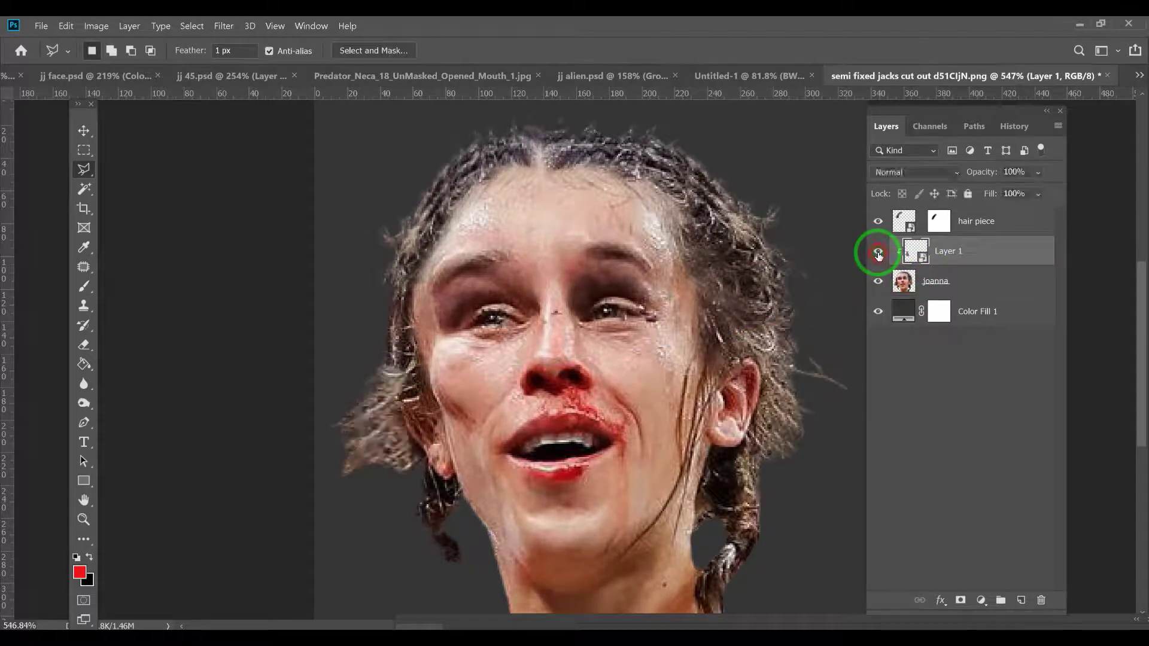
- Add a layer mask to Layer 1 and paint black at 5% flow to blend the copied hair near the temple
click(961, 600)
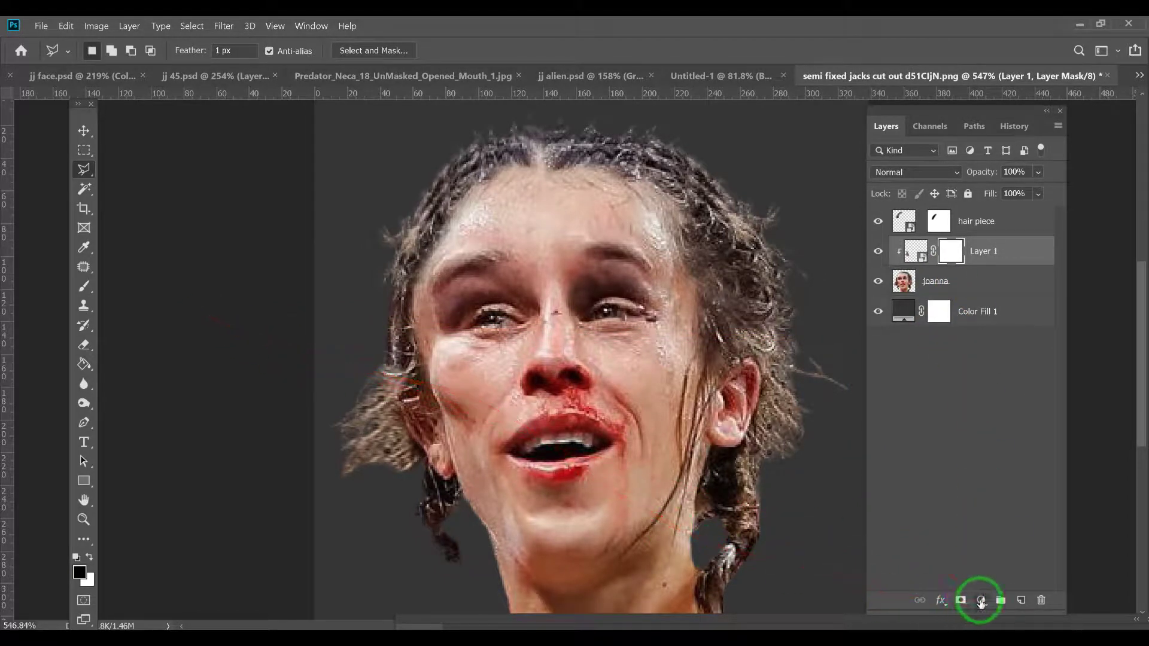
click(85, 286)
mouse_move(418, 328)
mouse_down()
mouse_move(417, 371)
mouse_move(391, 385)
mouse_move(421, 373)
mouse_move(396, 390)
mouse_move(413, 394)
mouse_move(398, 415)
mouse_move(436, 418)
mouse_move(411, 450)
mouse_move(420, 428)
mouse_move(414, 435)
mouse_move(404, 371)
mouse_move(426, 351)
mouse_up()
scroll(464, 341, down, 3)
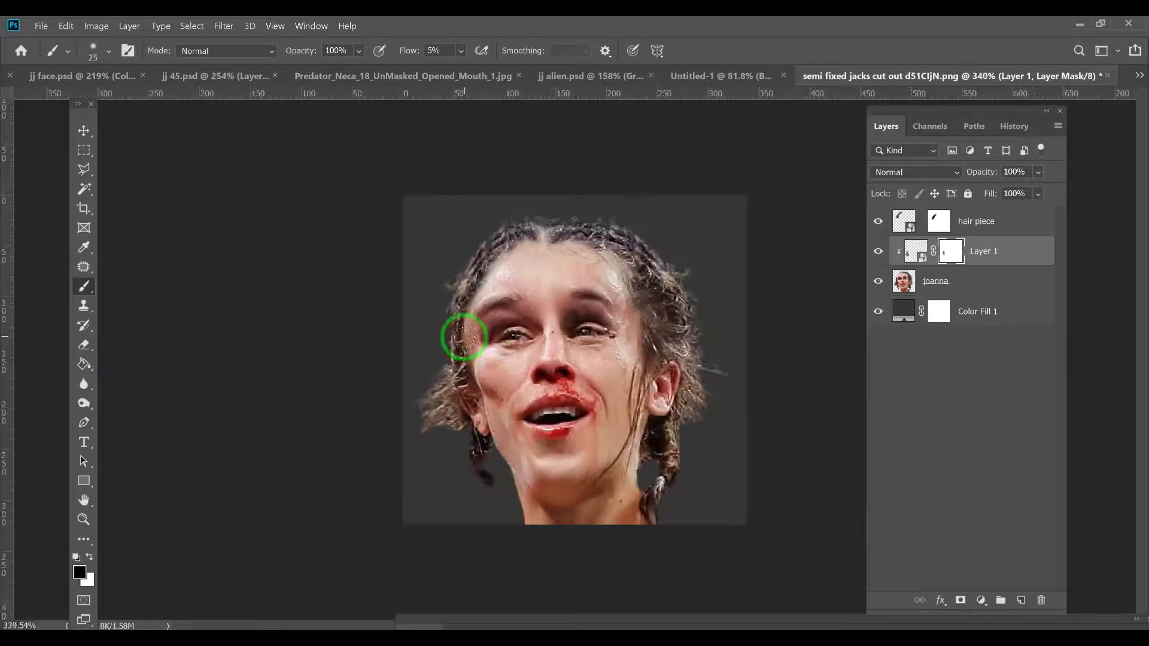
- Toggle Layer 1's visibility to compare the whole portrait with and without the blended hair copy
scroll(465, 341, down, 1)
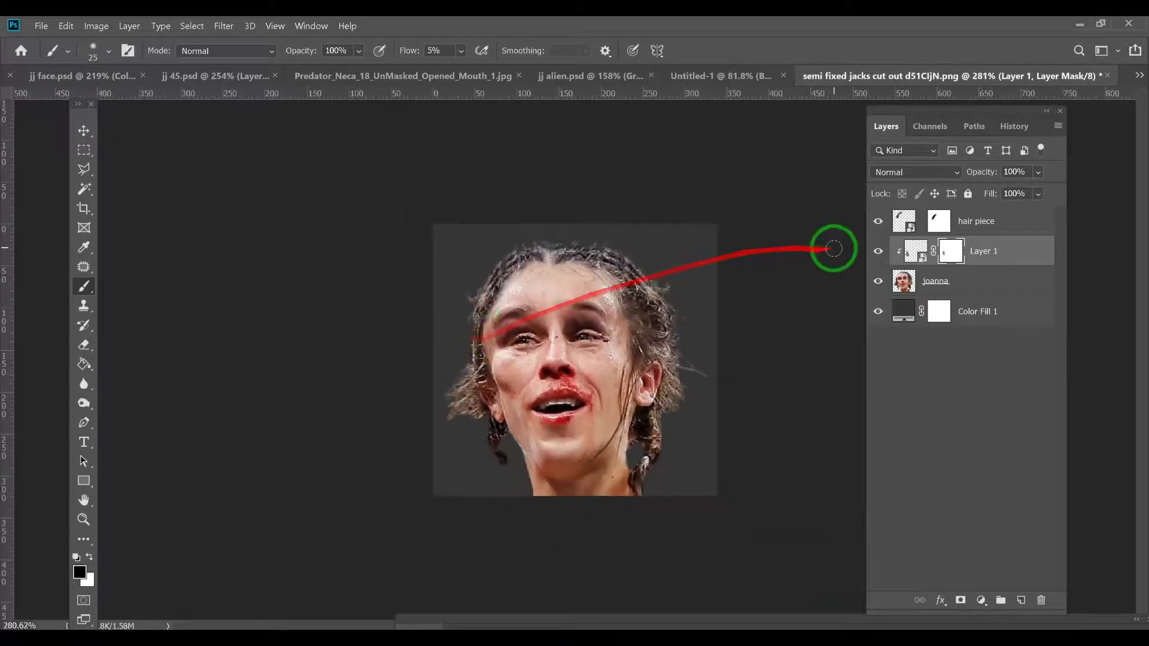
click(878, 252)
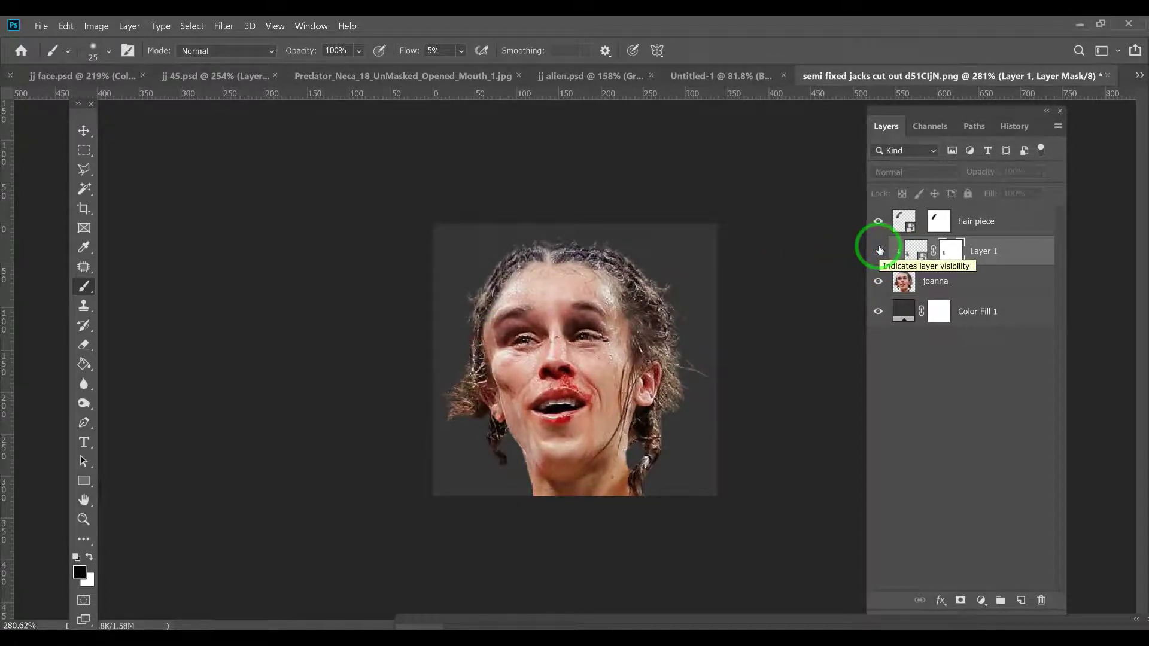
click(879, 251)
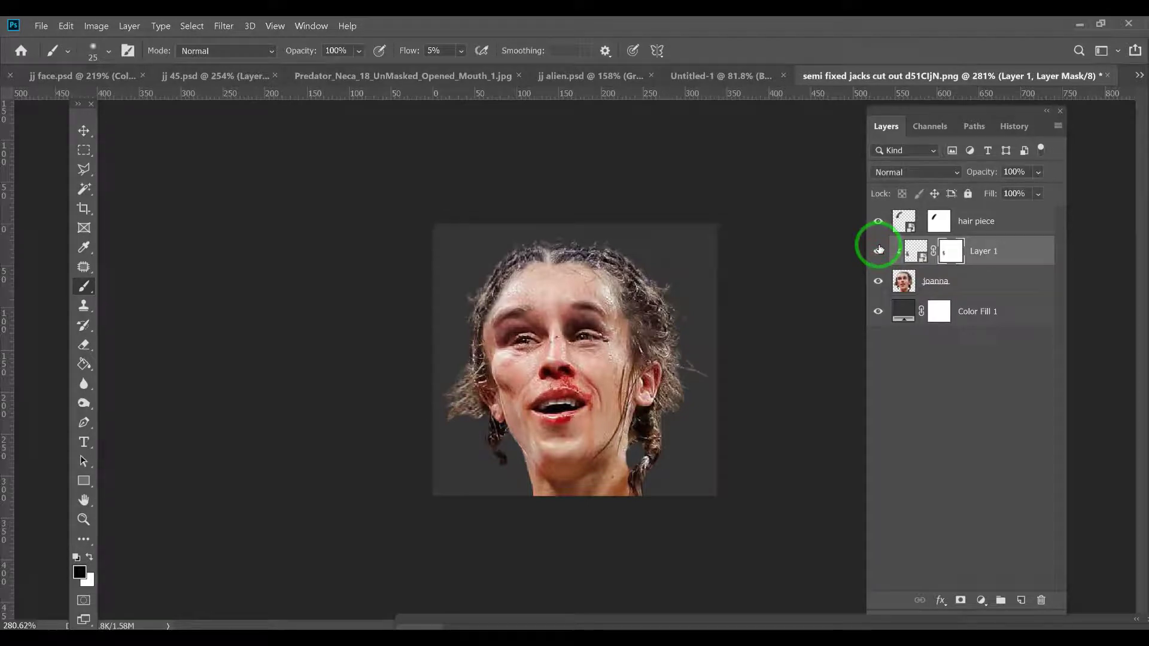
click(879, 247)
click(878, 249)
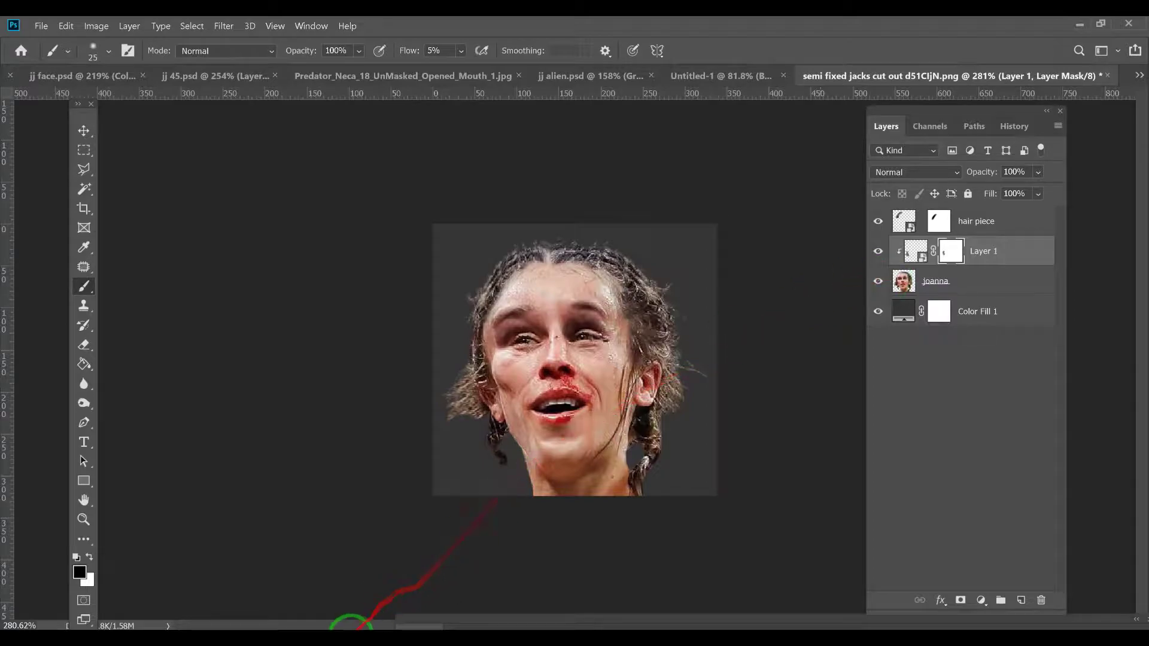
- Place jacks cut out d51CIjN.png from the v4 folder into the portrait document and move its layer above the hair piece layer
click(352, 635)
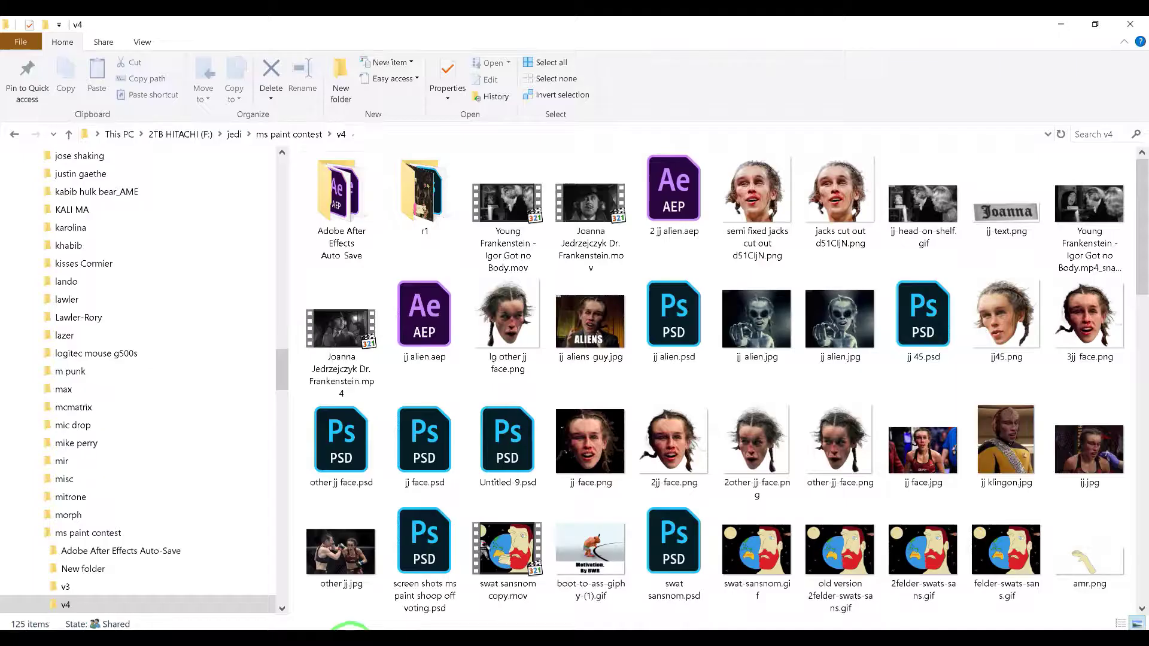
click(838, 197)
click(450, 616)
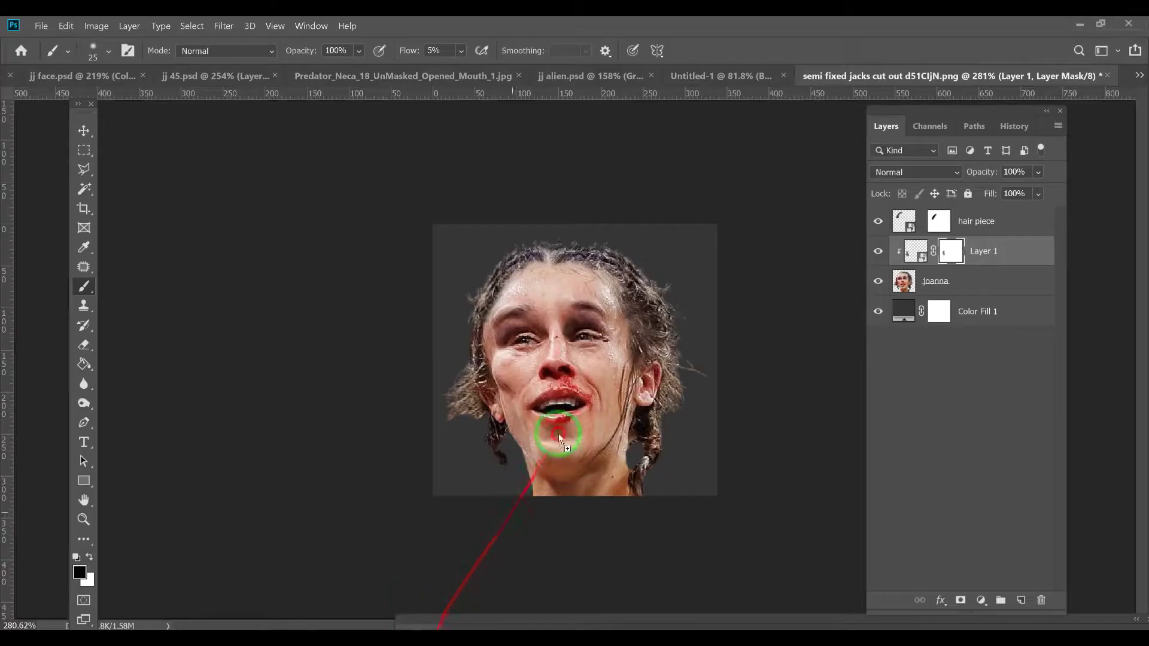
drag(583, 379, 583, 378)
click(943, 253)
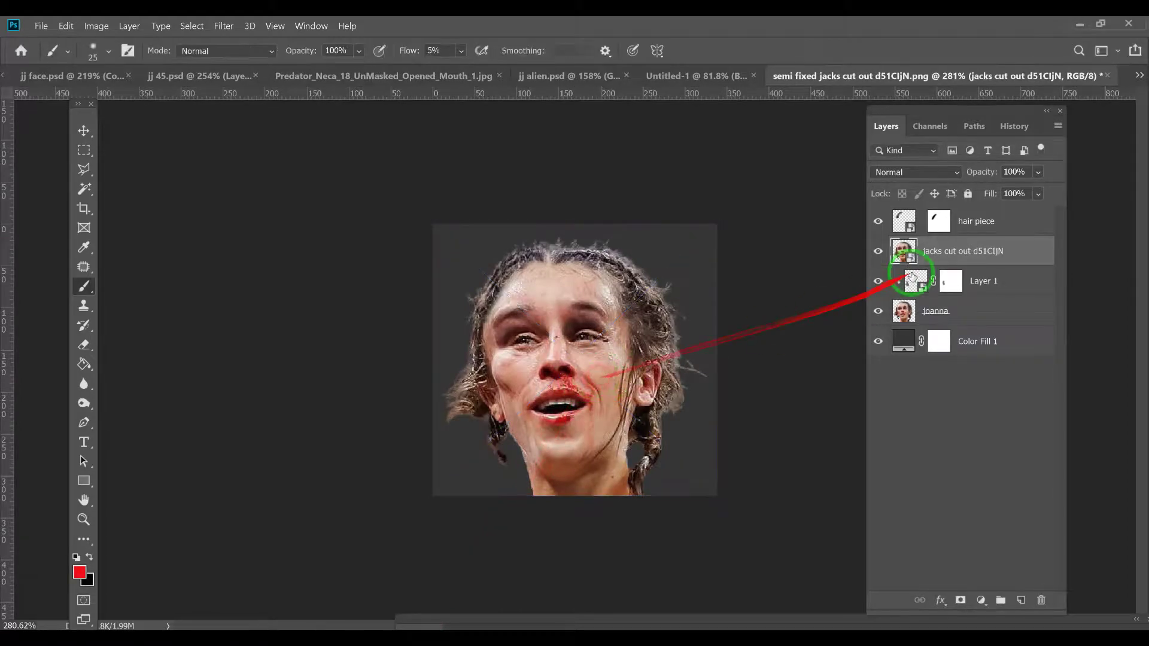
drag(943, 254, 948, 221)
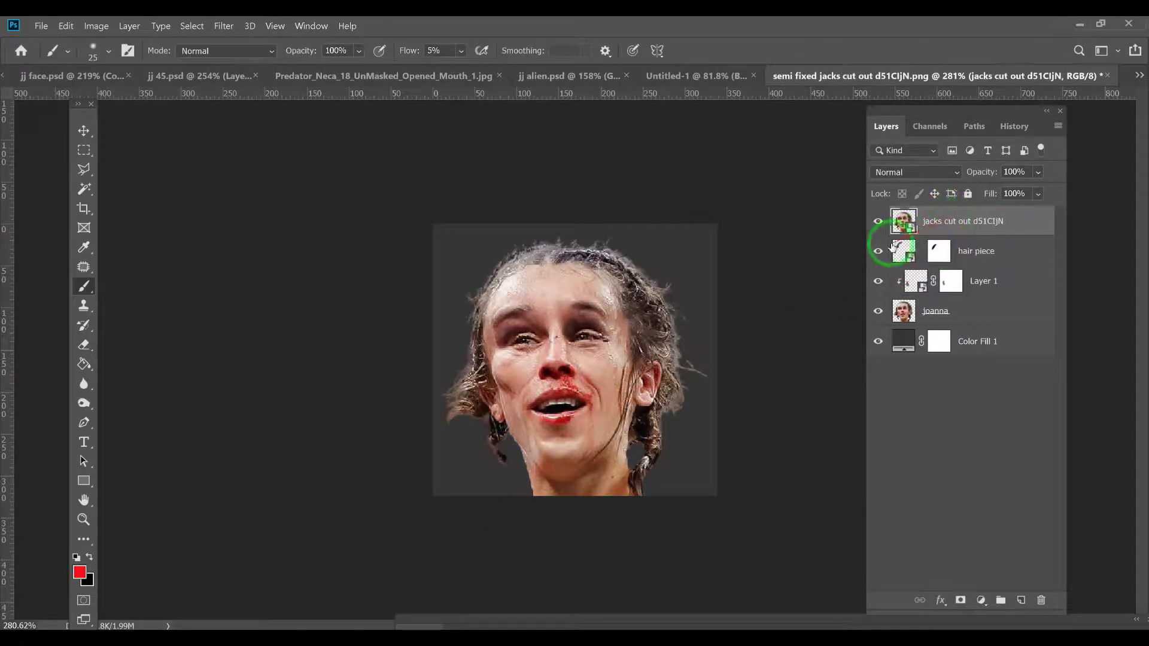
- Open the timeline as a frame animation, position it over the portrait's lower edge, and add frames until there are three
drag(463, 619, 214, 307)
click(507, 440)
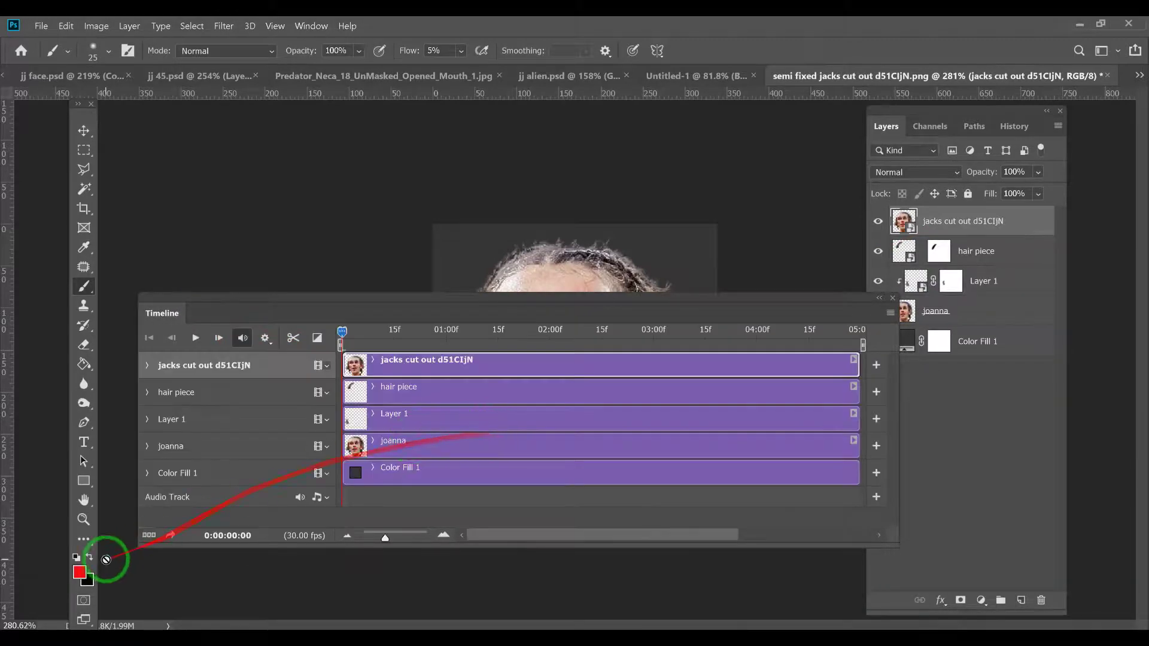
click(148, 535)
click(337, 379)
drag(372, 308, 508, 510)
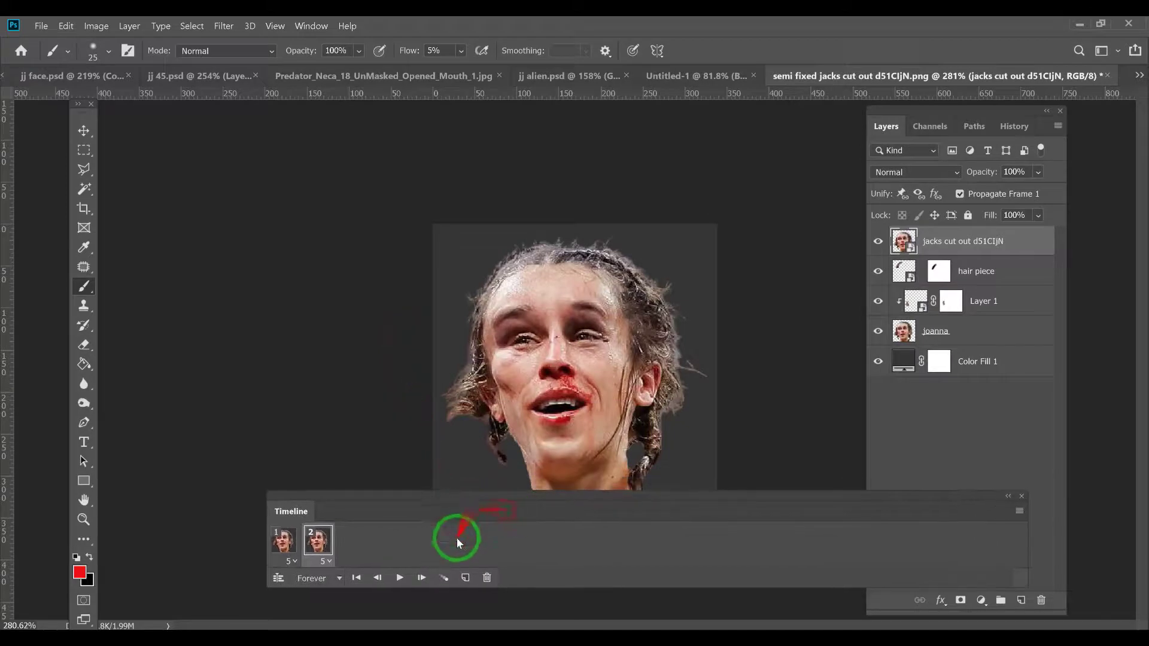
click(466, 577)
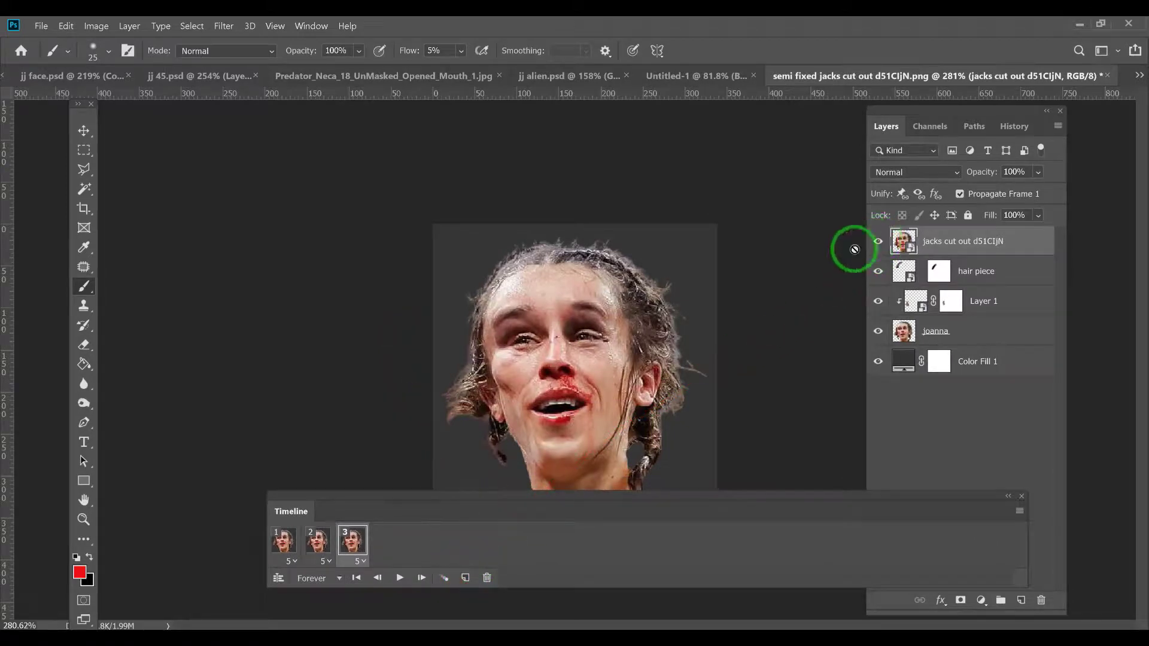
- Hide the jacks cut out layer in frame 2, and show only jacks cut out and Color Fill 1 in frame 3
click(318, 541)
click(878, 242)
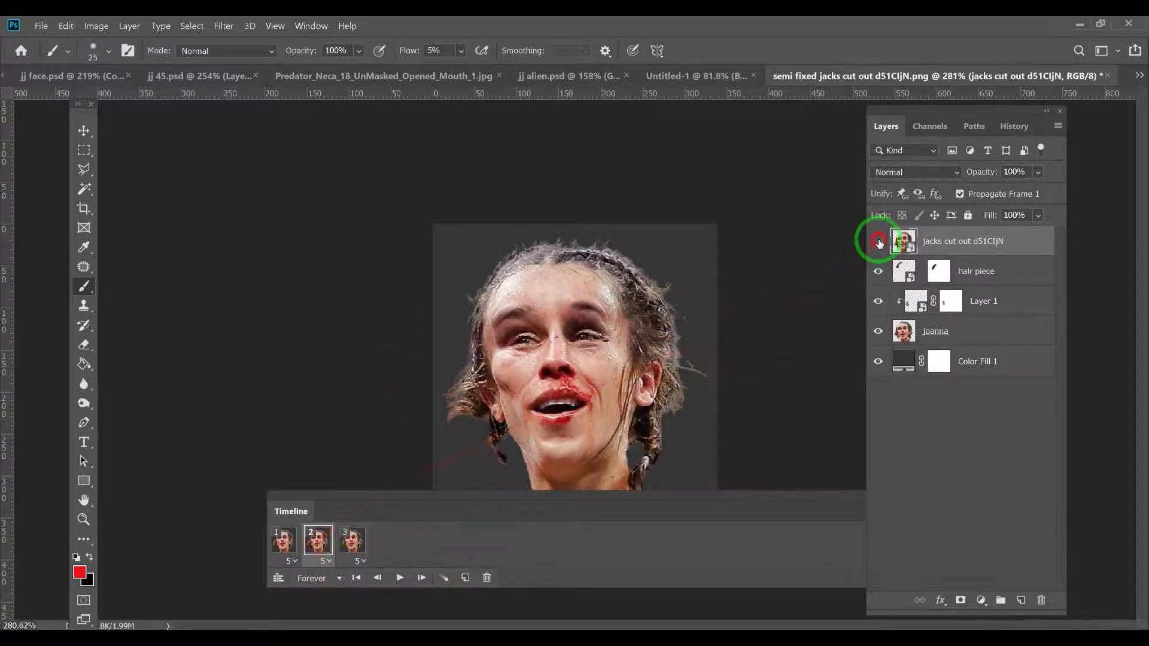
click(354, 541)
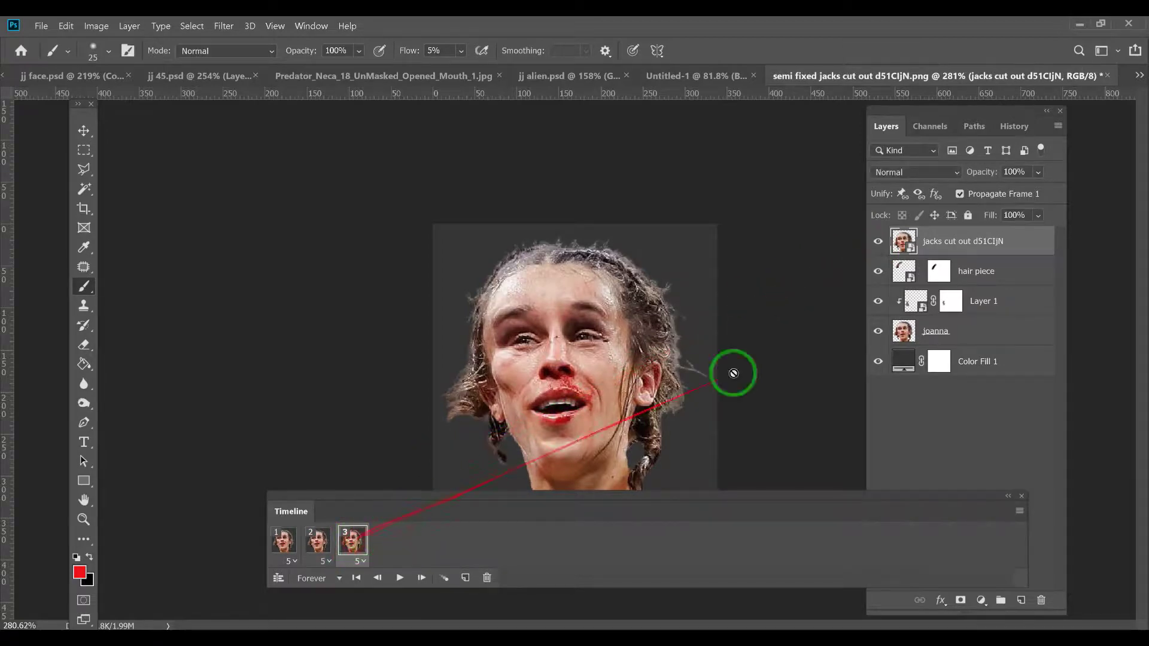
alt+click(878, 242)
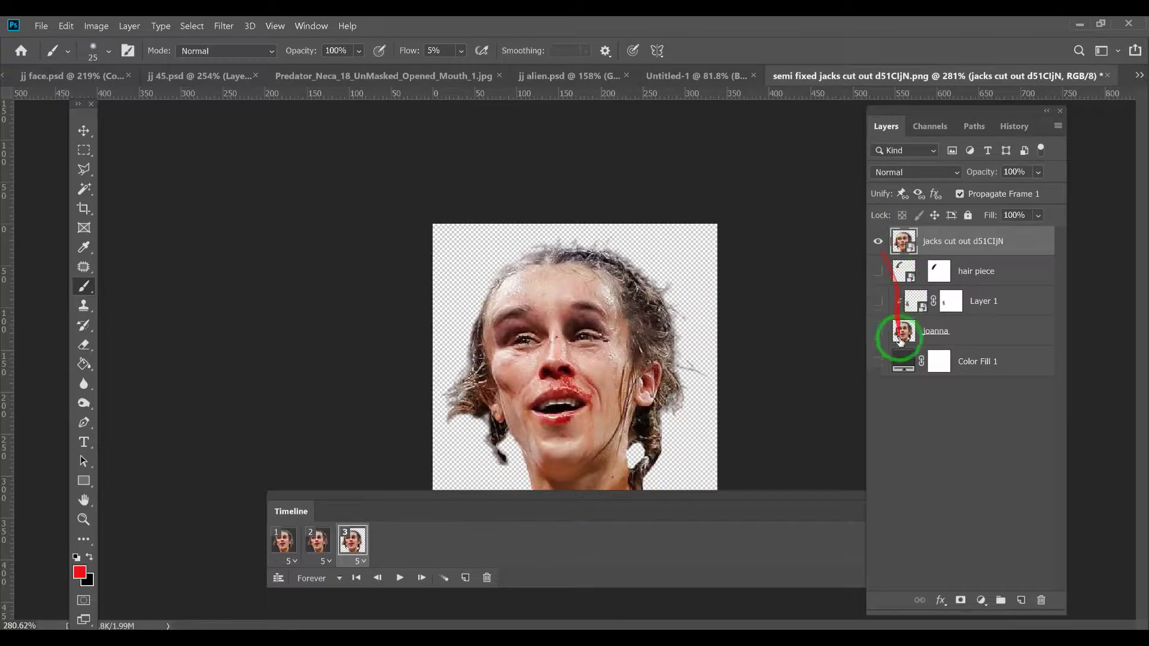
click(880, 362)
mouse_move(455, 497)
mouse_down()
mouse_move(608, 359)
mouse_move(611, 231)
mouse_move(579, 334)
mouse_move(526, 323)
mouse_move(372, 533)
mouse_move(636, 328)
mouse_move(621, 298)
mouse_move(565, 366)
mouse_move(803, 297)
mouse_move(864, 331)
mouse_move(646, 385)
mouse_move(492, 355)
mouse_up()
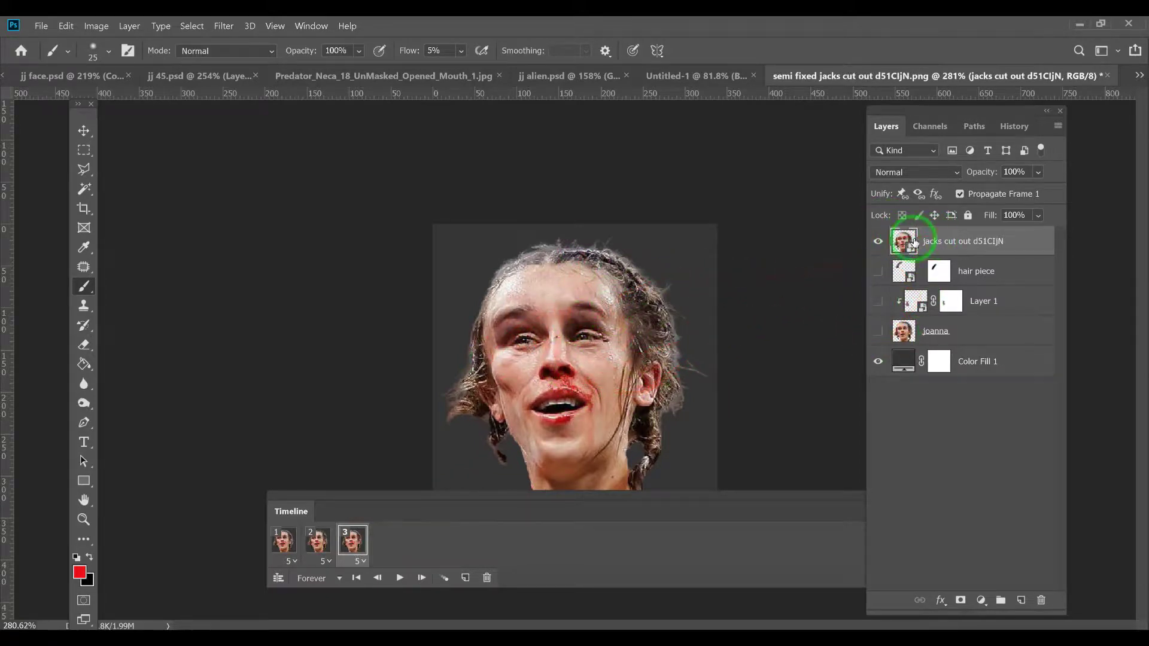
- Switch between frames 2 and 3 to compare the rebuilt hair with the original cut-out, examining the hairline and temple
click(319, 543)
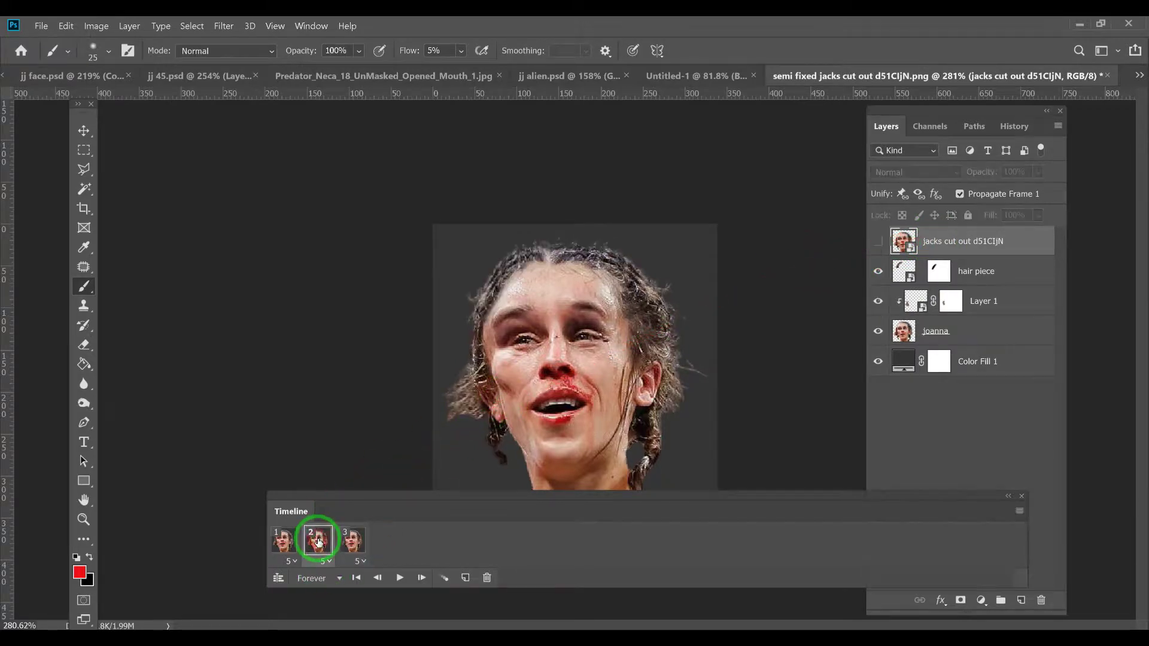
click(356, 543)
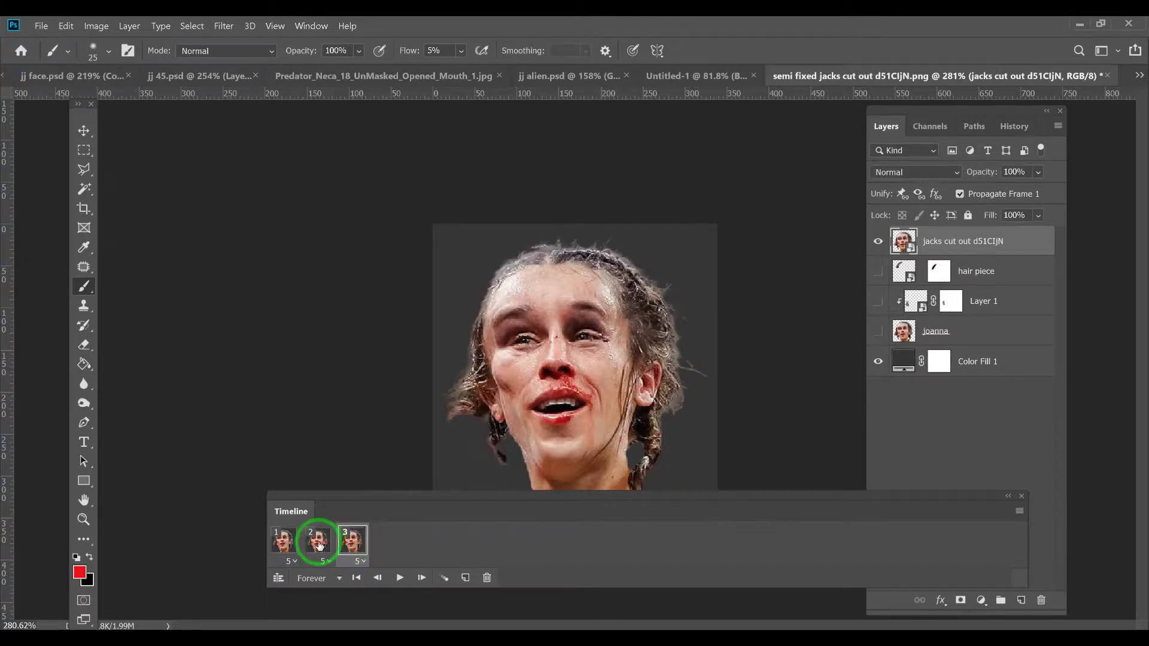
mouse_move(538, 456)
mouse_down()
mouse_move(675, 410)
mouse_move(688, 346)
mouse_move(649, 272)
mouse_move(522, 314)
mouse_move(464, 353)
mouse_up()
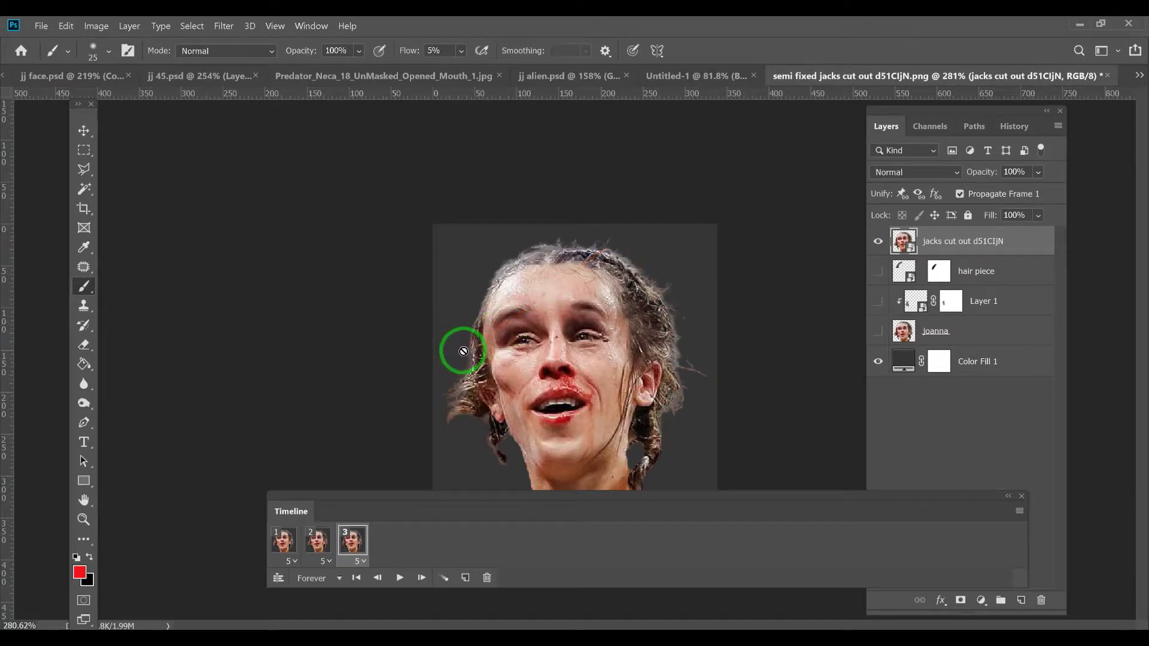
mouse_move(458, 354)
mouse_down()
mouse_move(473, 410)
mouse_move(485, 418)
mouse_move(322, 540)
mouse_up()
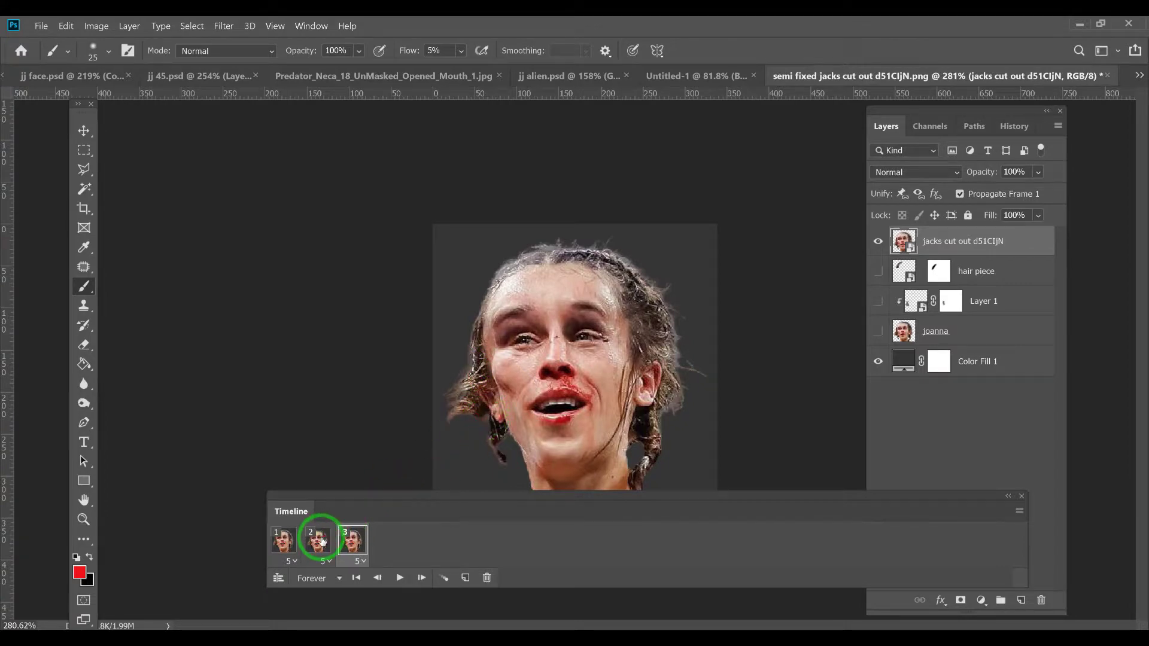
drag(430, 404, 469, 392)
click(323, 540)
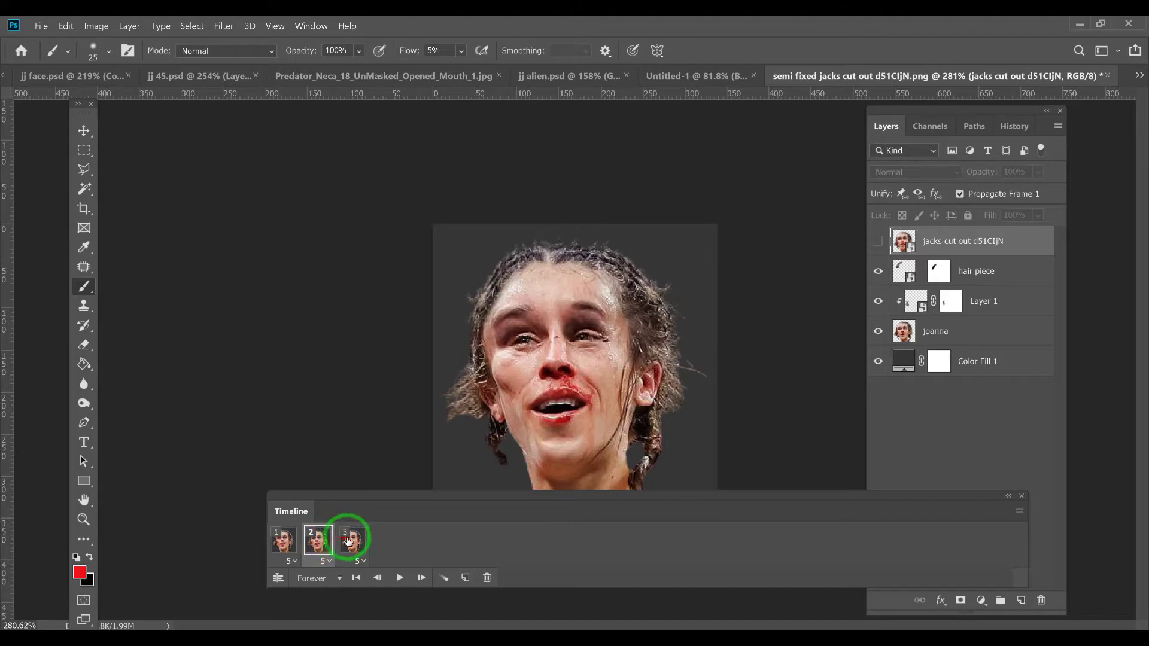
click(351, 538)
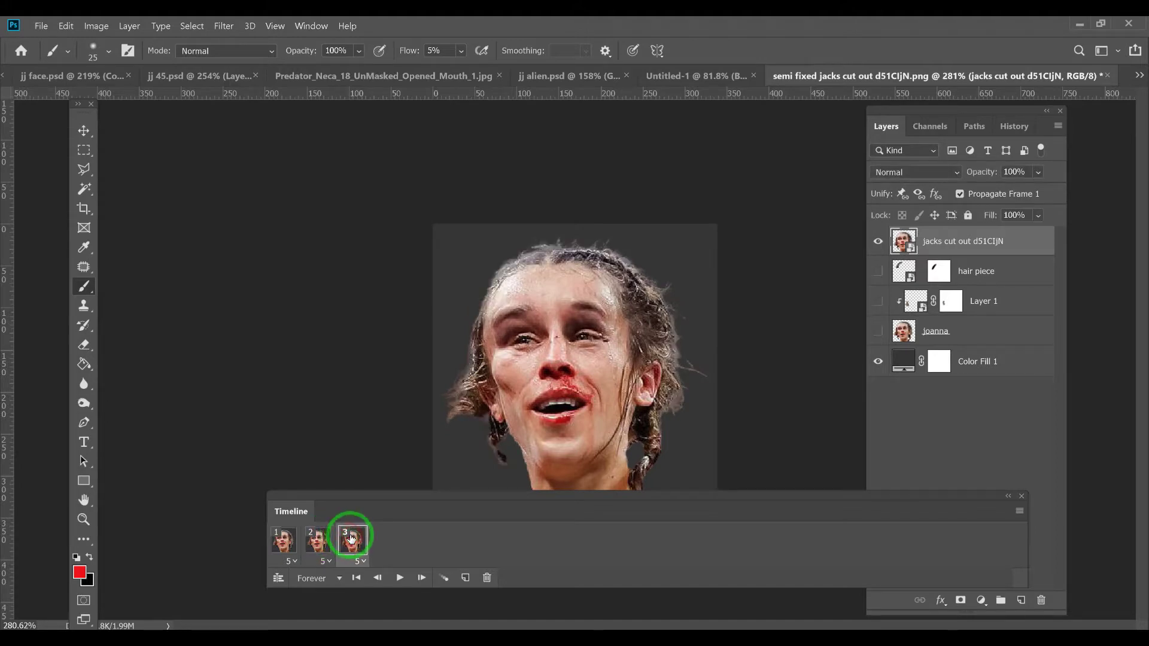
click(318, 541)
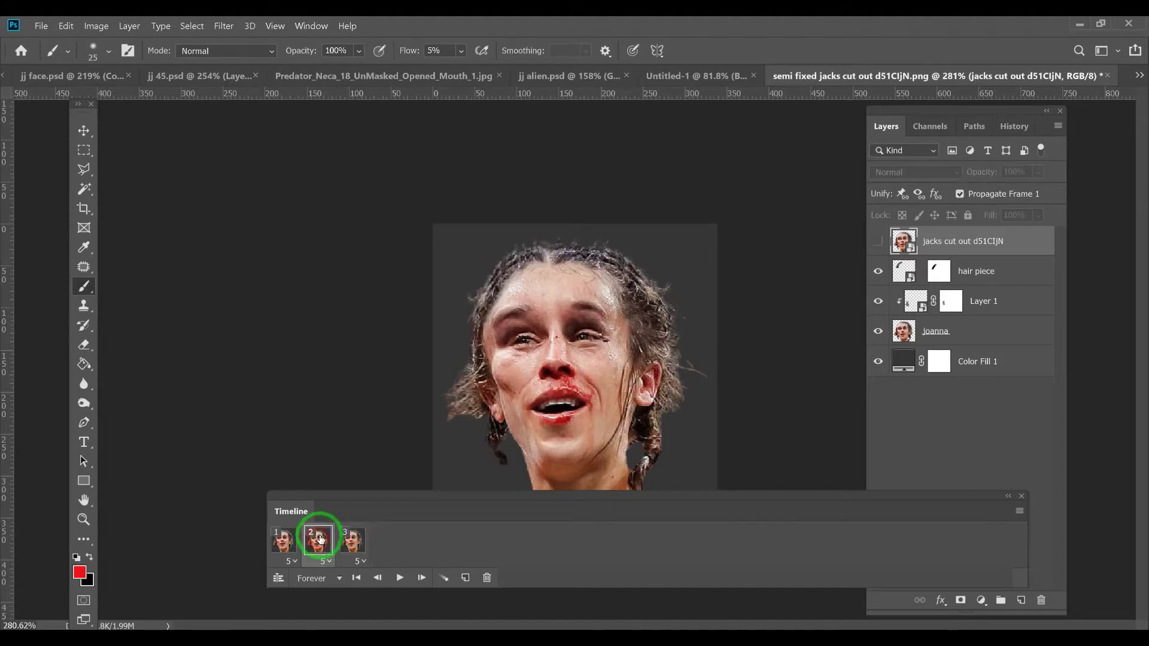
scroll(576, 359, down, 1)
scroll(576, 359, down, 1)
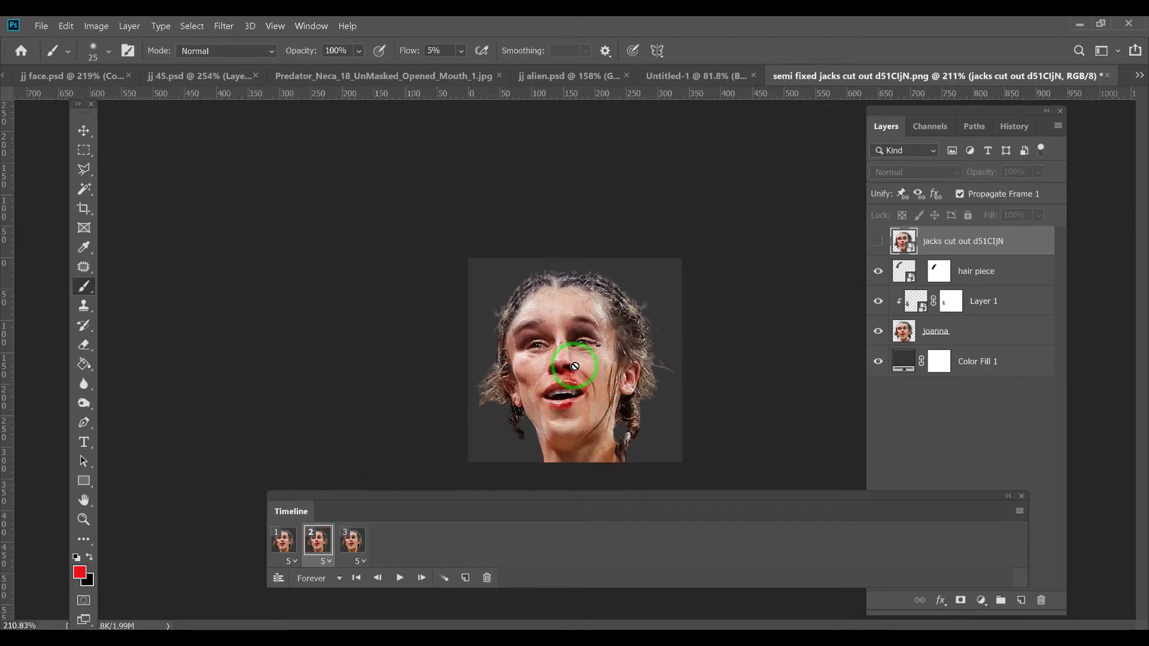
mouse_move(613, 457)
mouse_down()
mouse_move(543, 480)
mouse_move(550, 453)
mouse_up()
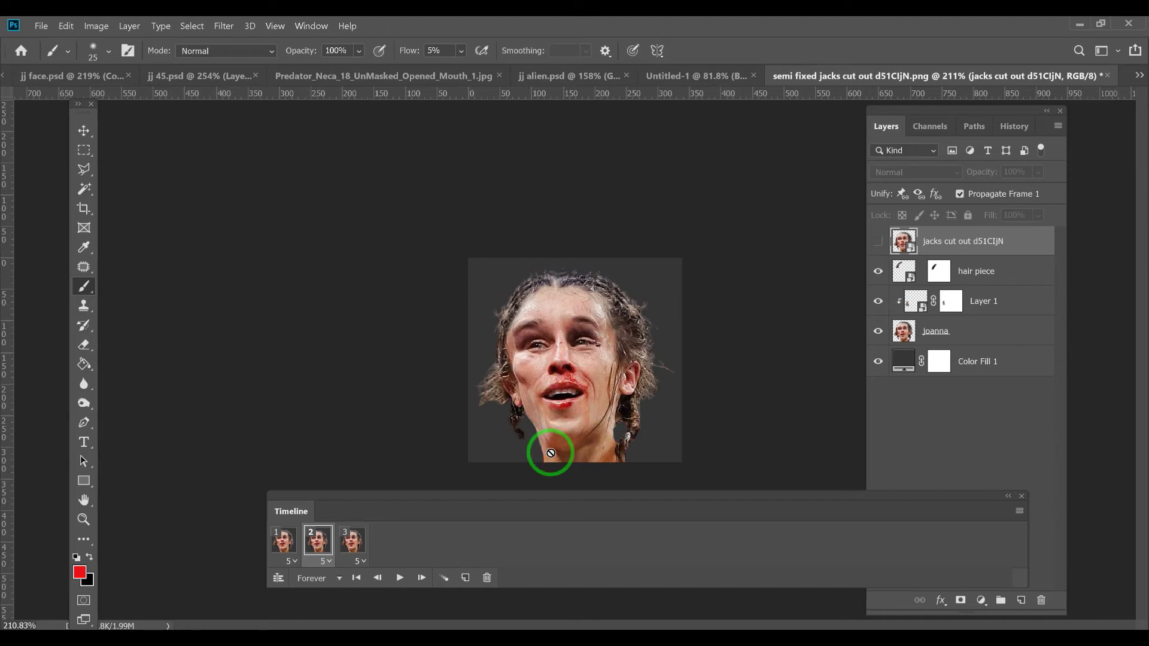